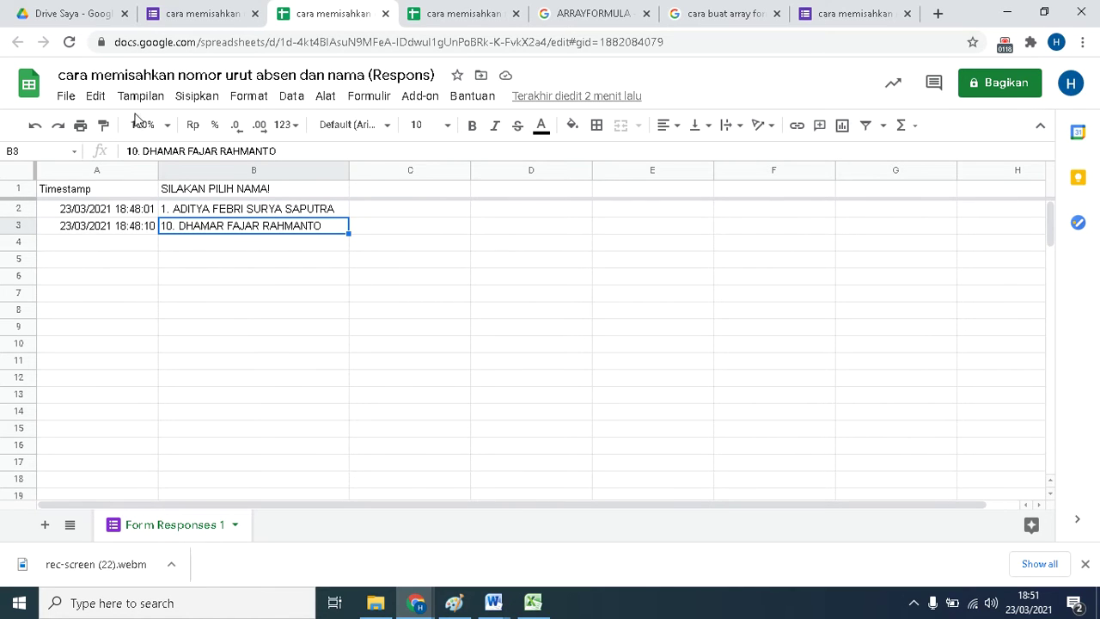
# Examine the numbered names in the response sheet and the full list of numbered name options in the form's question.
pyautogui.click(140, 154)
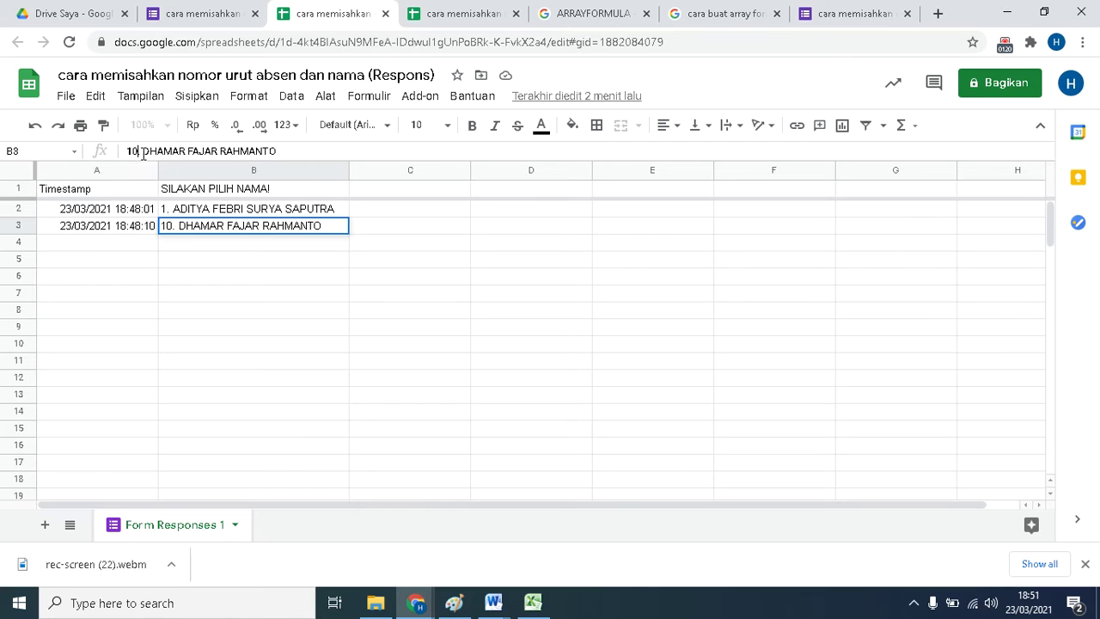
pyautogui.click(387, 210)
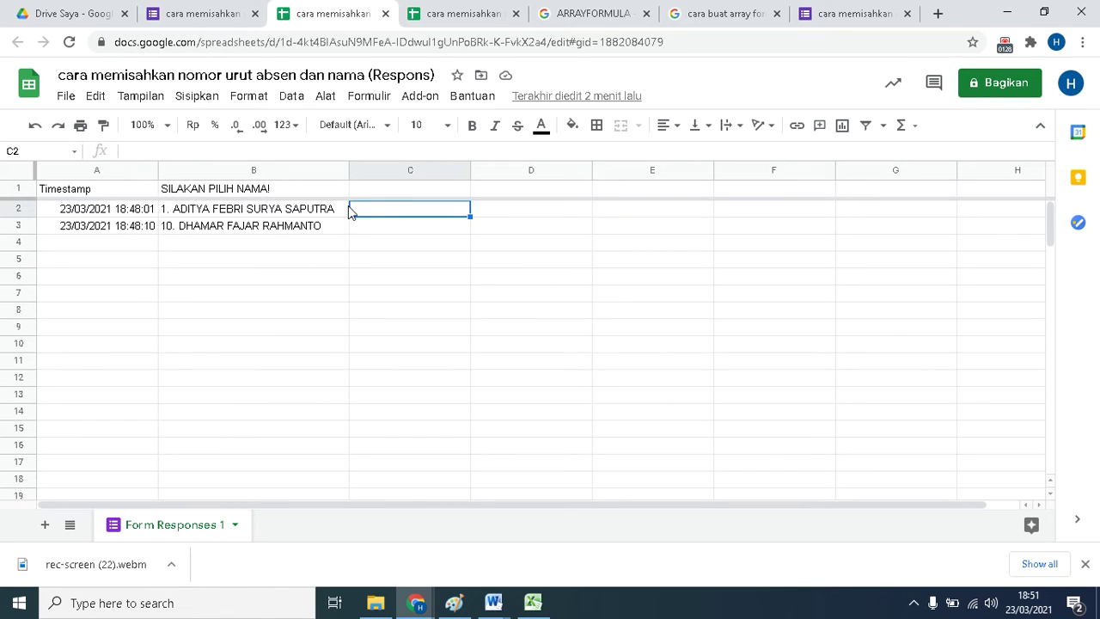
pyautogui.click(182, 212)
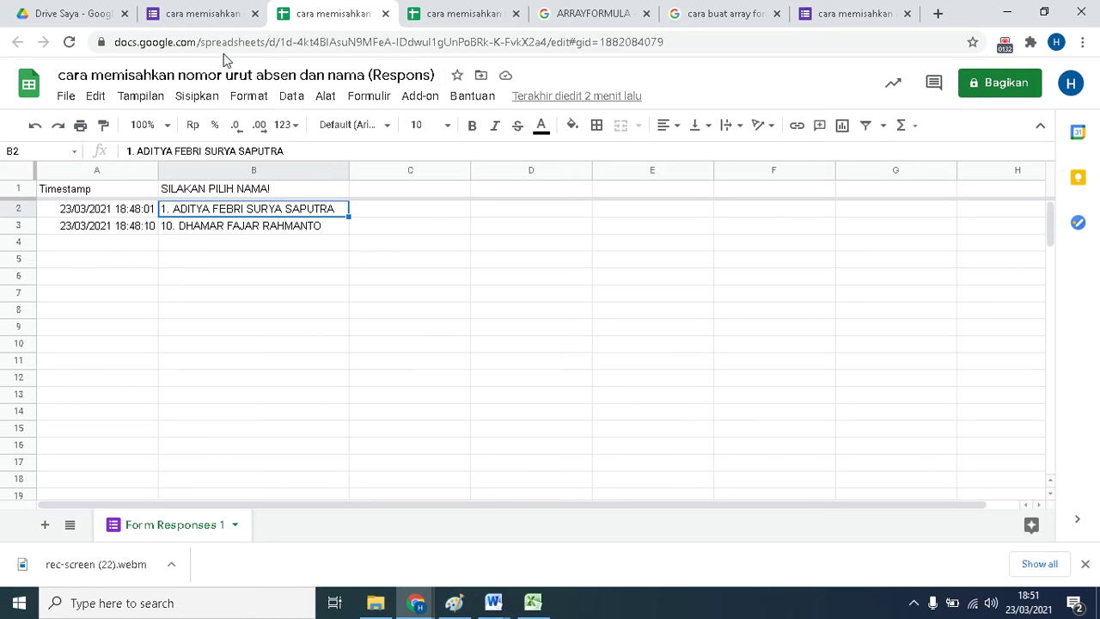
pyautogui.click(214, 17)
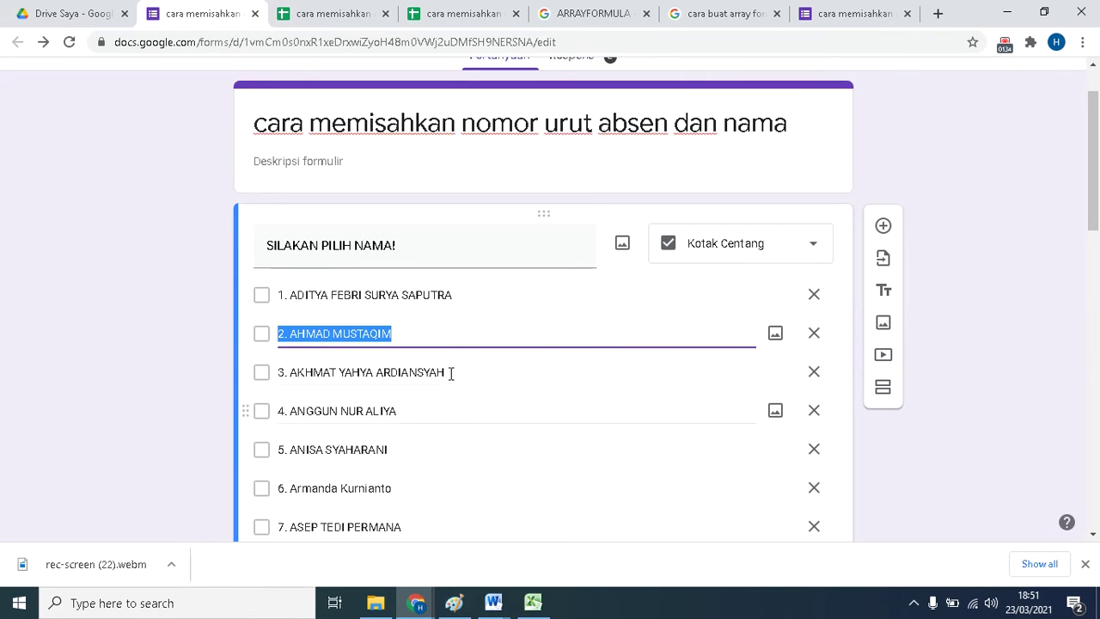
pyautogui.click(419, 385)
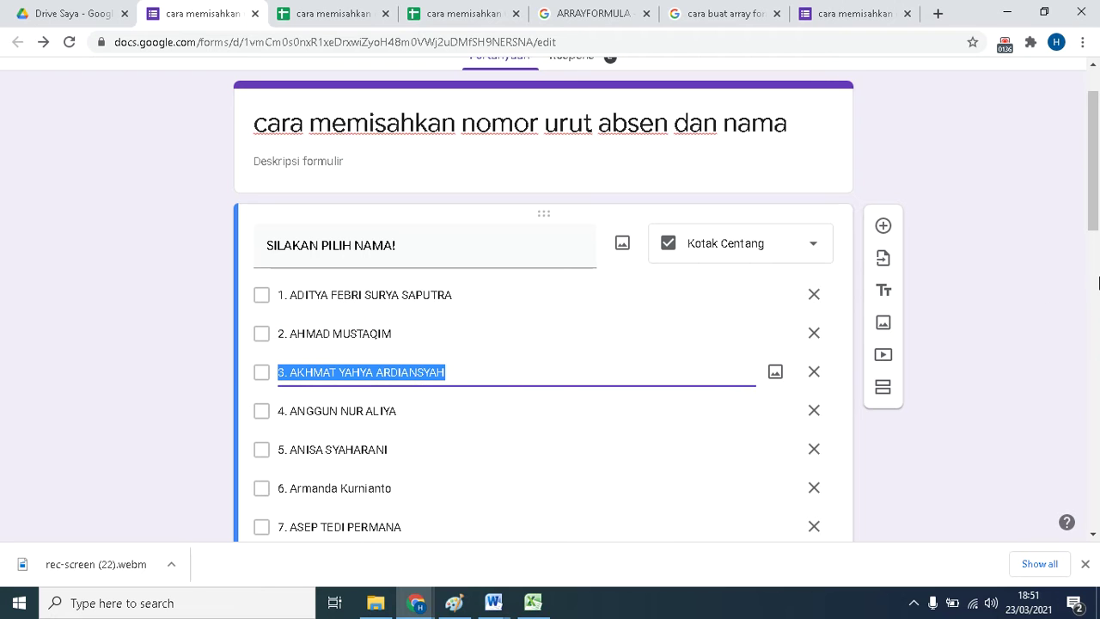
pyautogui.click(1097, 284)
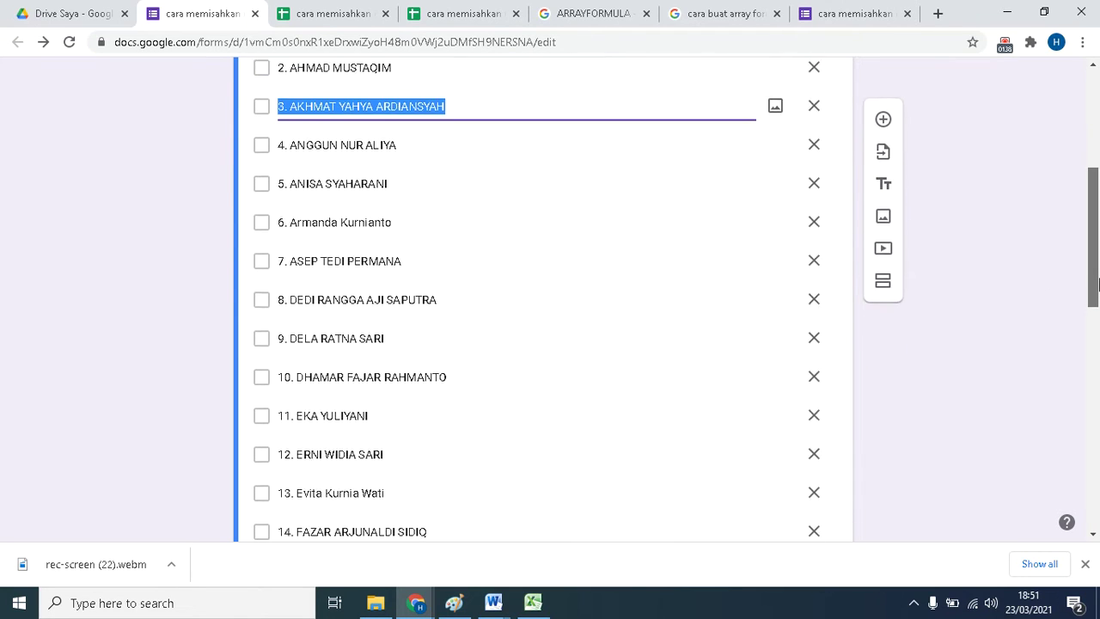
pyautogui.moveTo(1096, 284); pyautogui.dragTo(1098, 415)
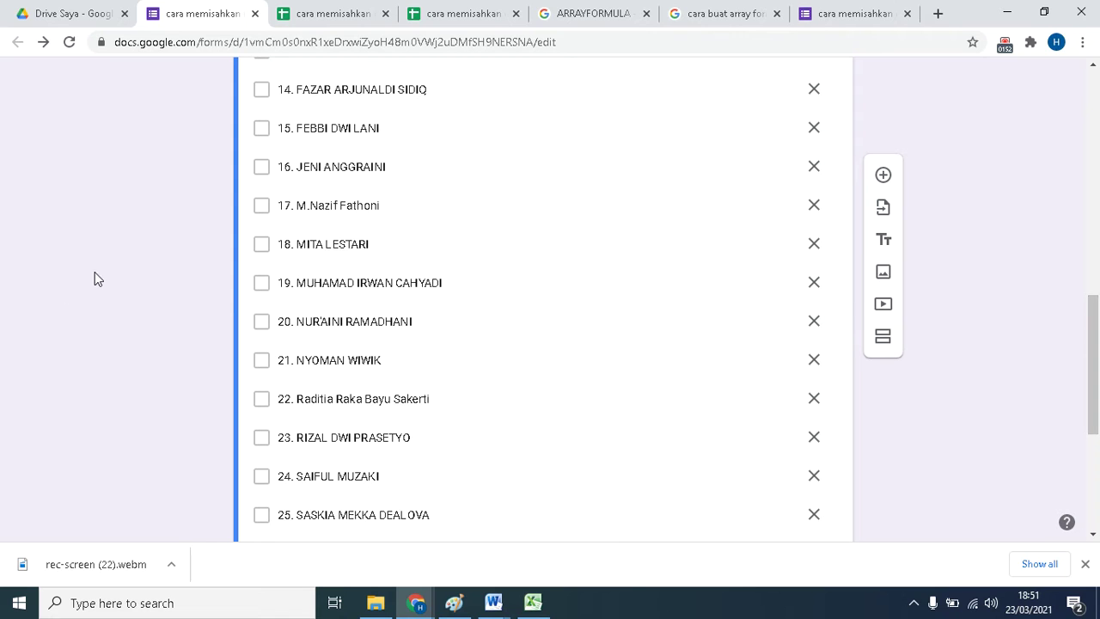
pyautogui.moveTo(1090, 328); pyautogui.dragTo(1082, 109)
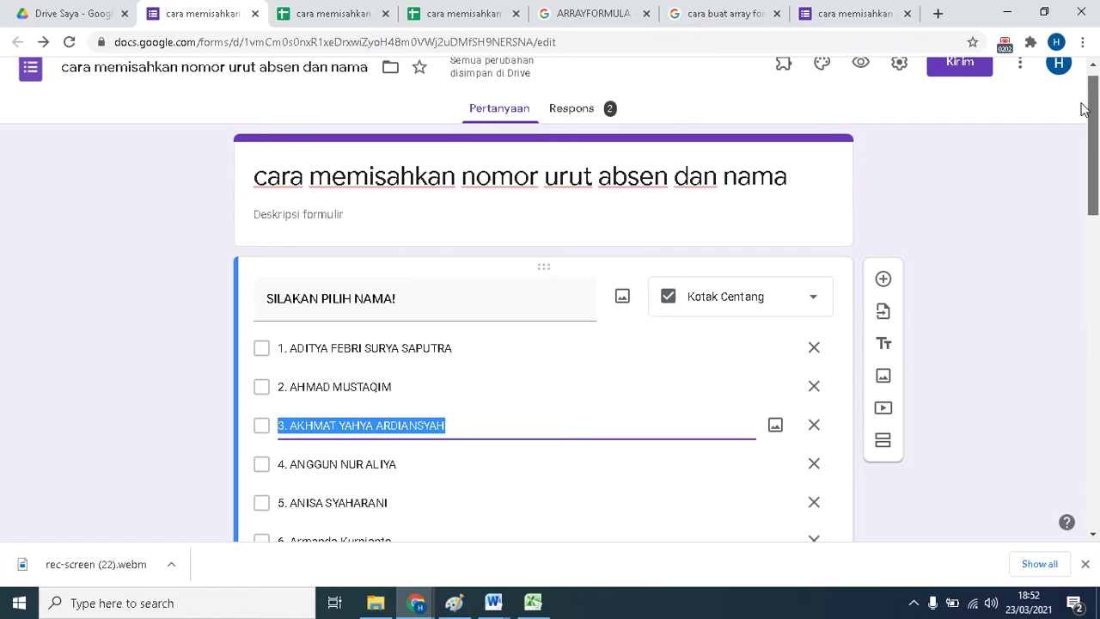
pyautogui.scroll(-4, 630, 278)
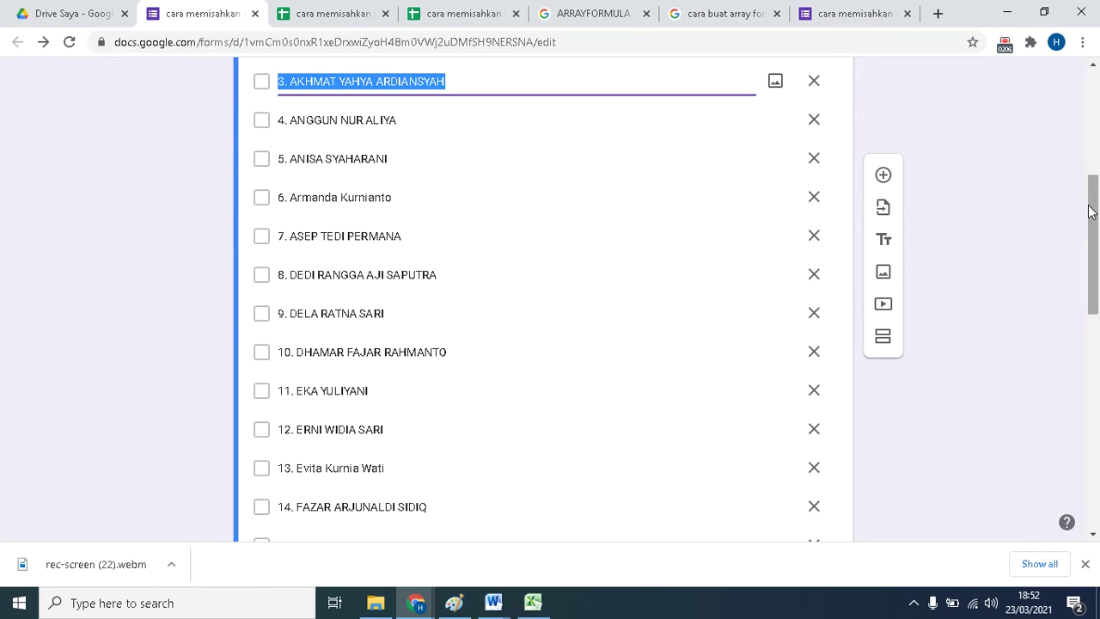
pyautogui.moveTo(1091, 211); pyautogui.dragTo(1091, 94)
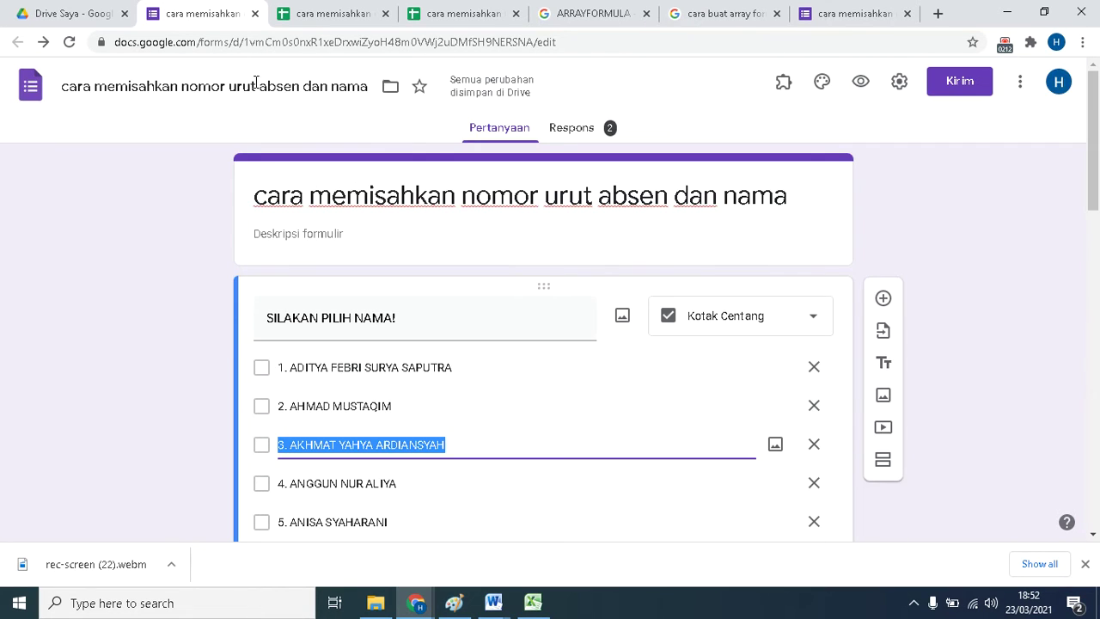
# Return to the response sheet and examine how attendance number, space and name are combined in cells B2 and B3.
pyautogui.click(320, 14)
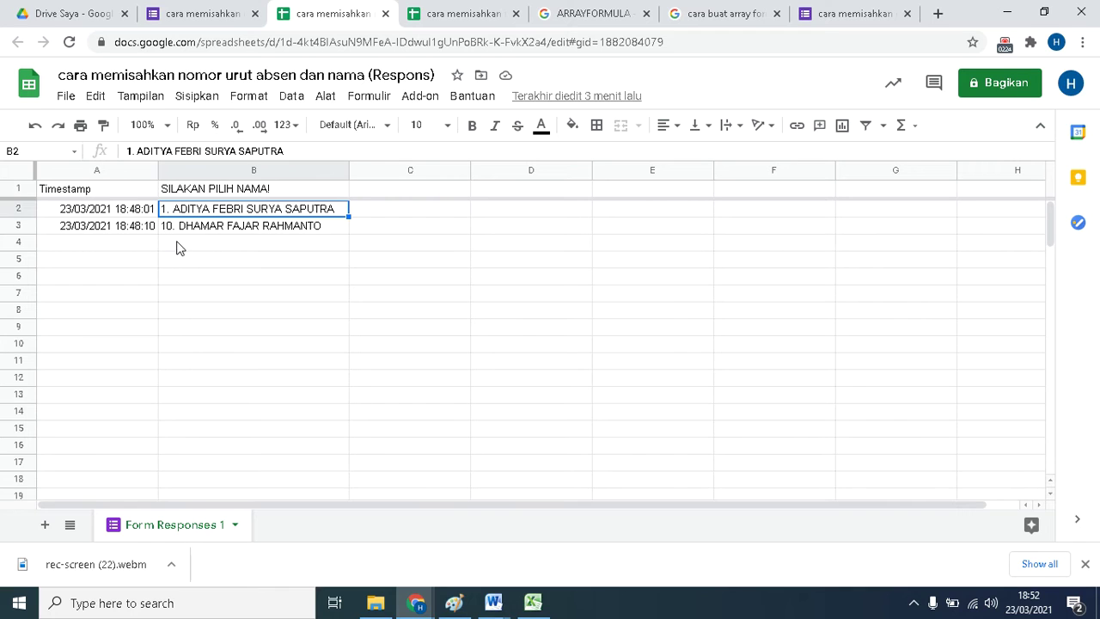
pyautogui.click(421, 191)
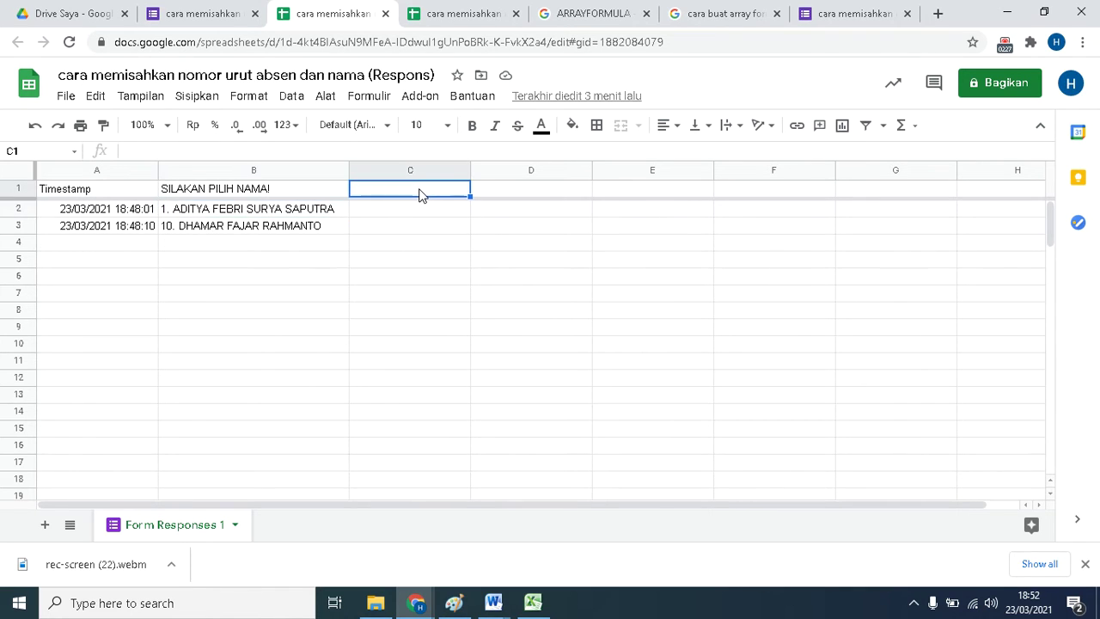
pyautogui.click(518, 198)
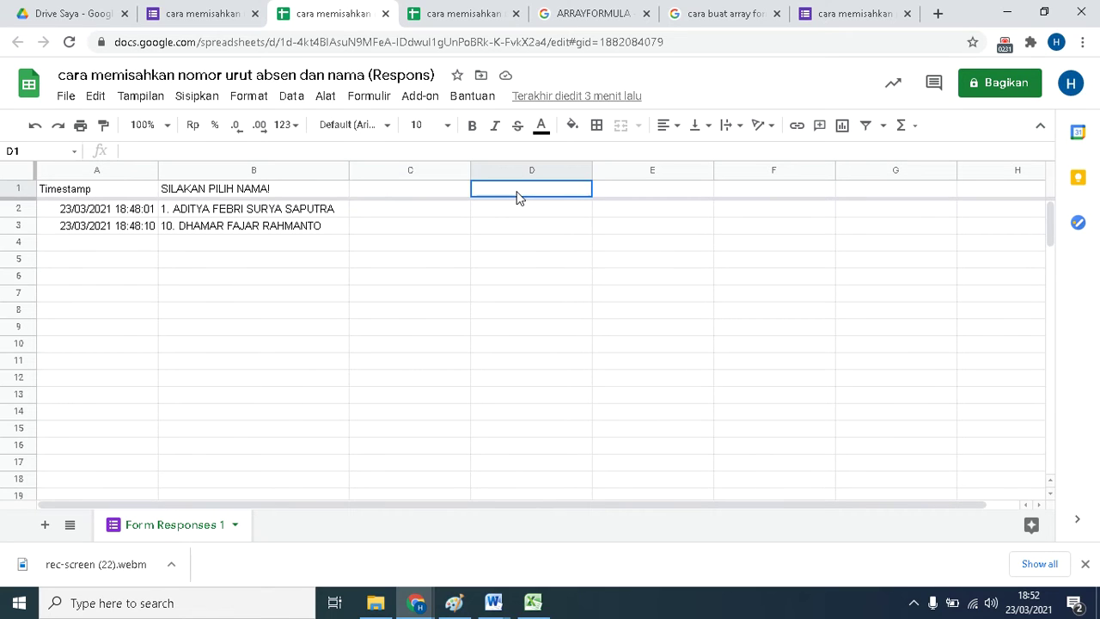
pyautogui.click(421, 199)
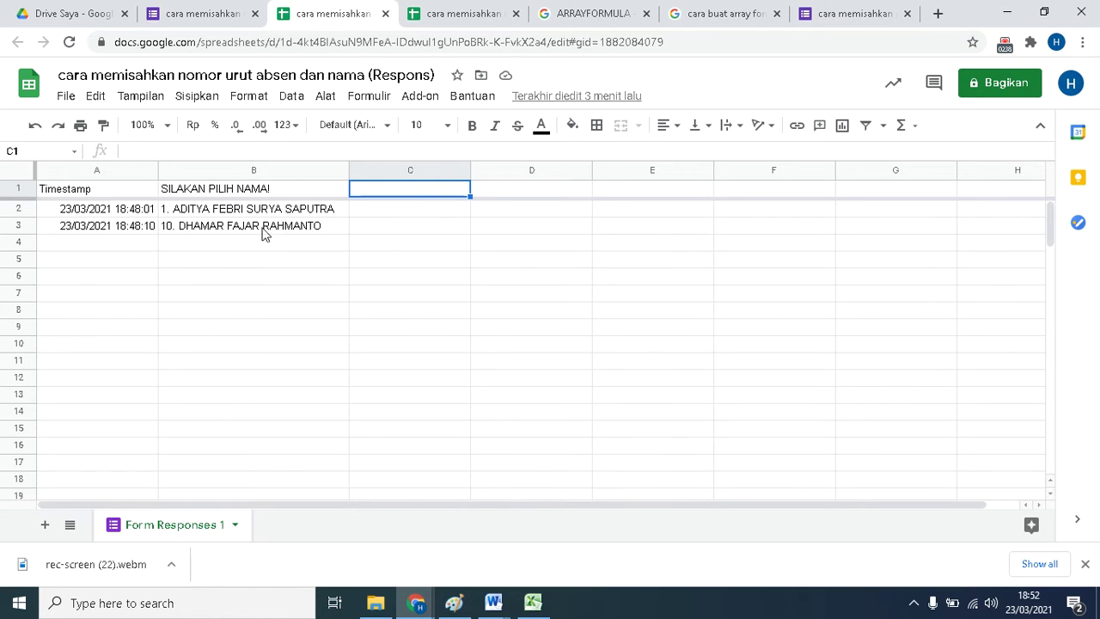
pyautogui.click(378, 213)
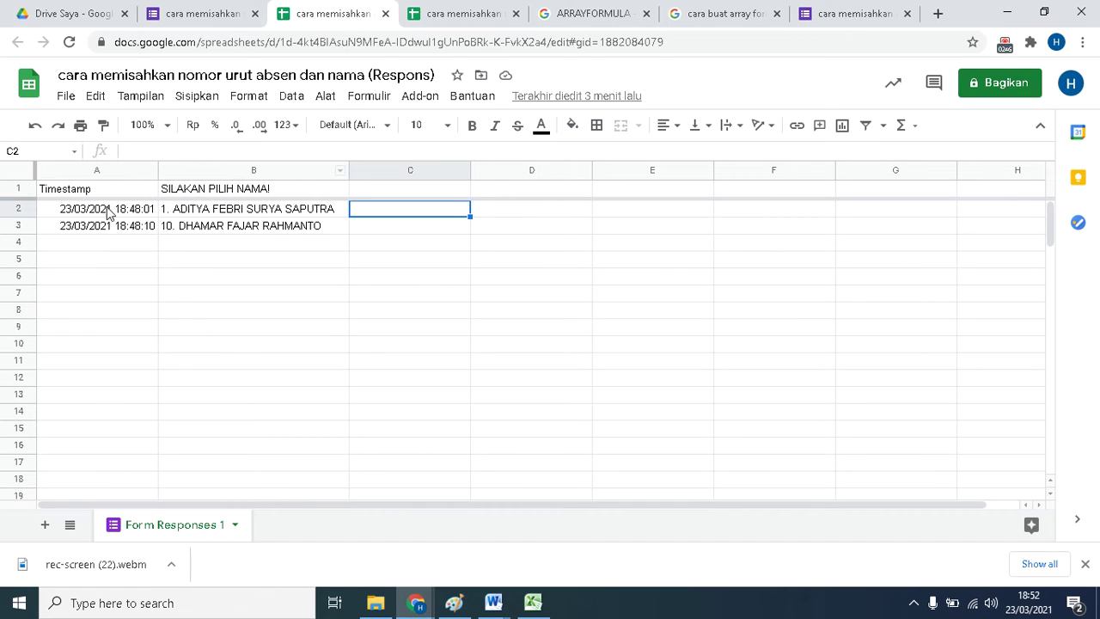
pyautogui.click(178, 209)
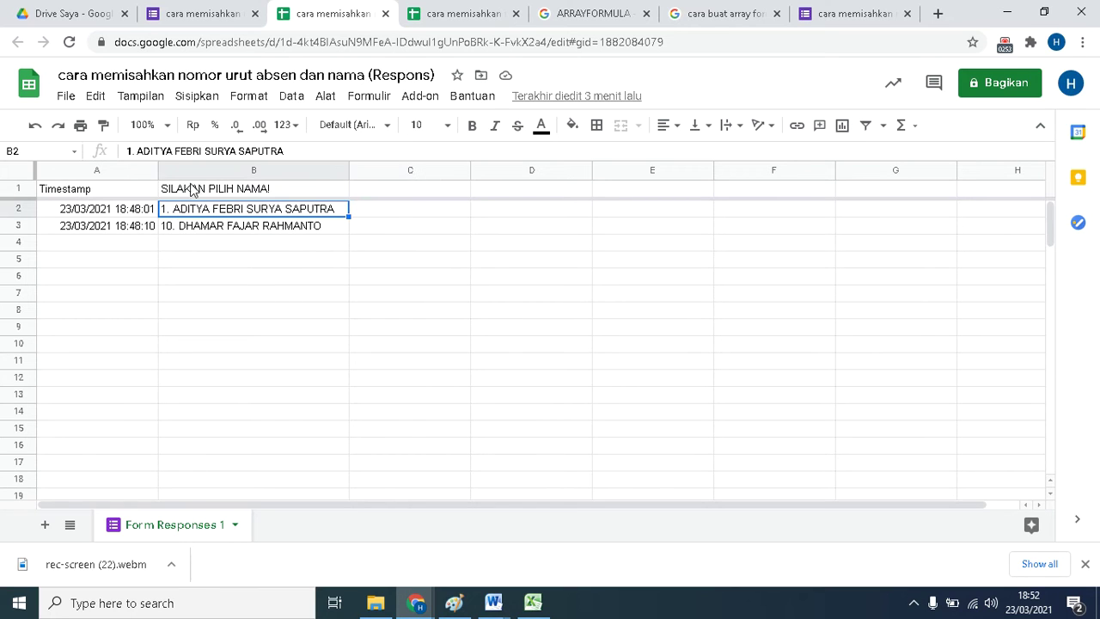
pyautogui.click(138, 150)
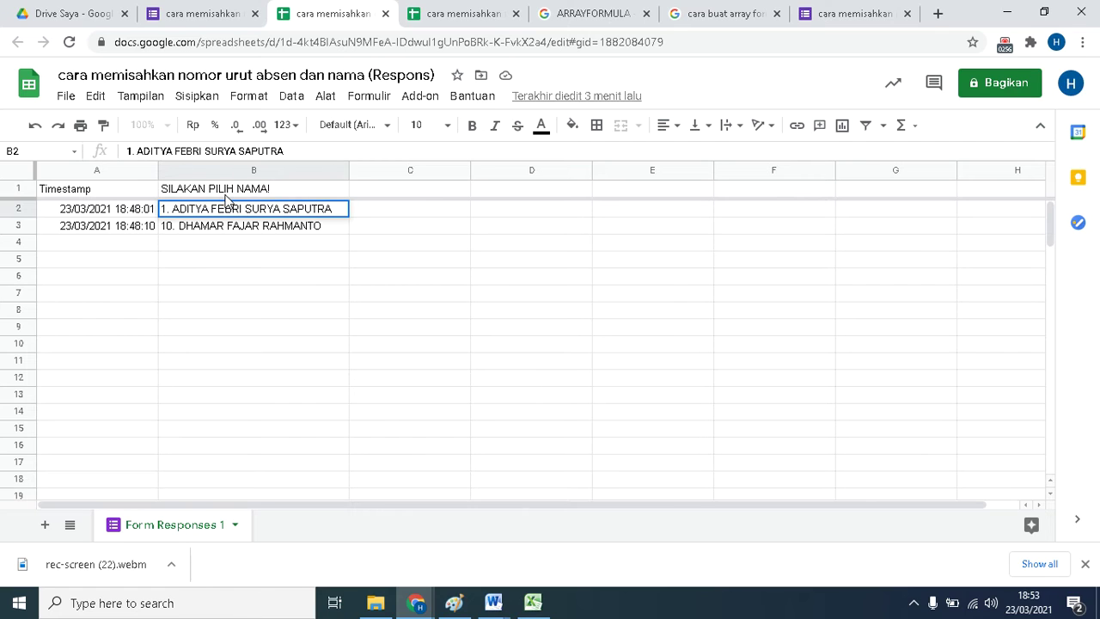
pyautogui.press('Return')
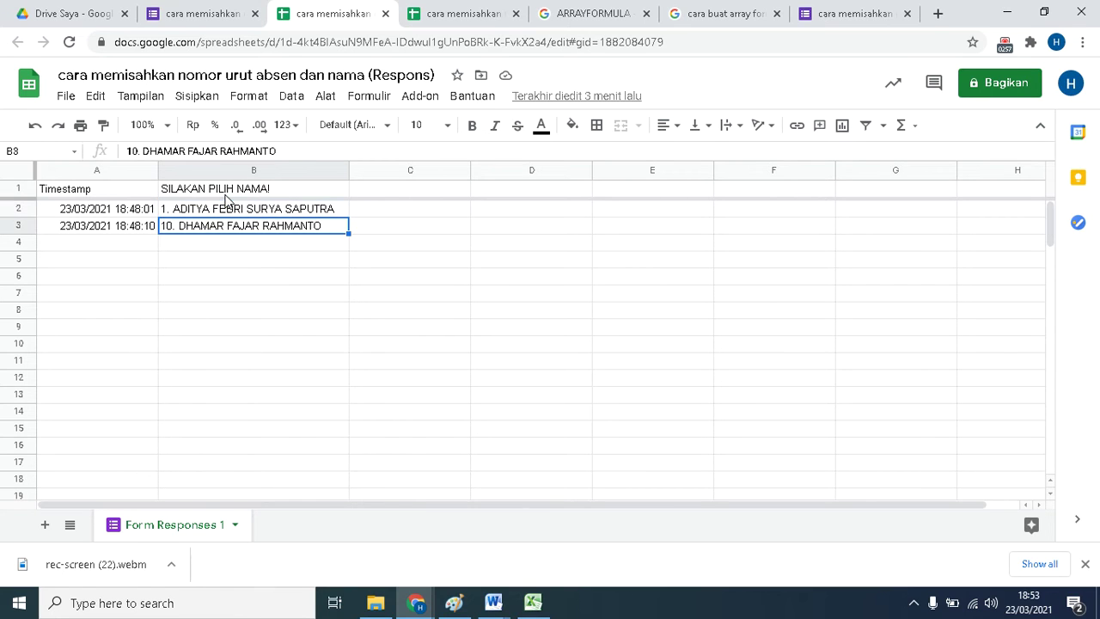
pyautogui.click(375, 213)
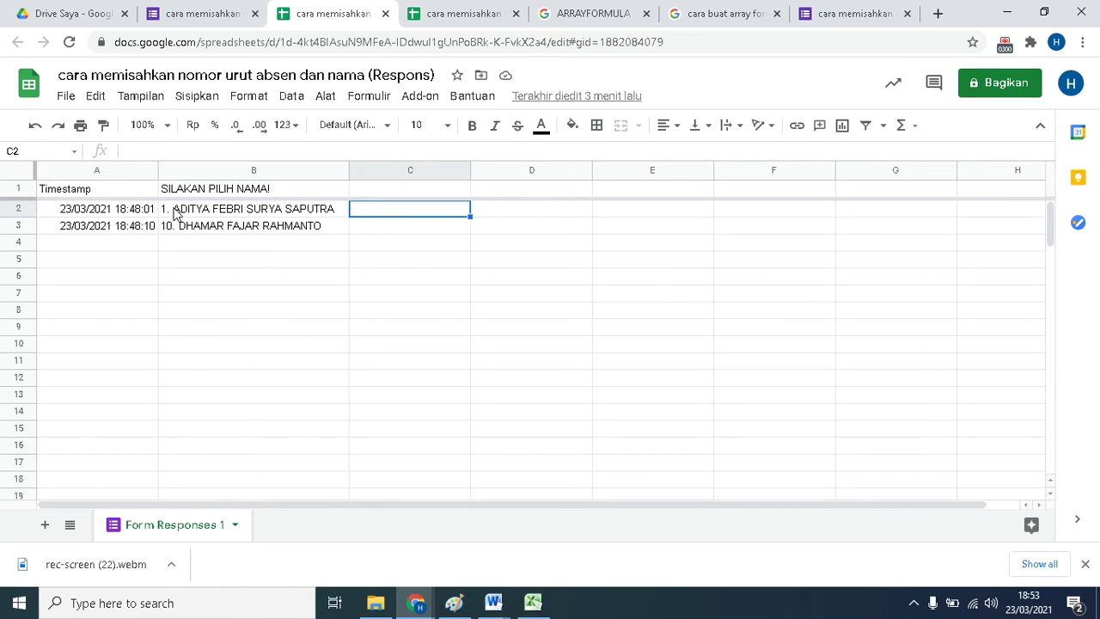
pyautogui.click(180, 234)
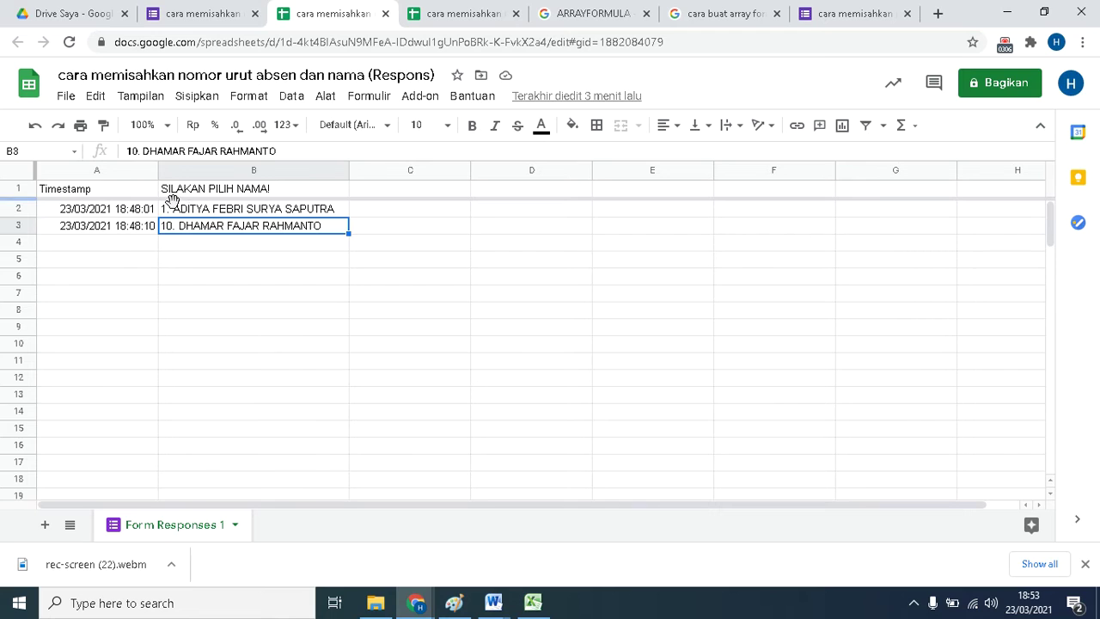
pyautogui.click(172, 215)
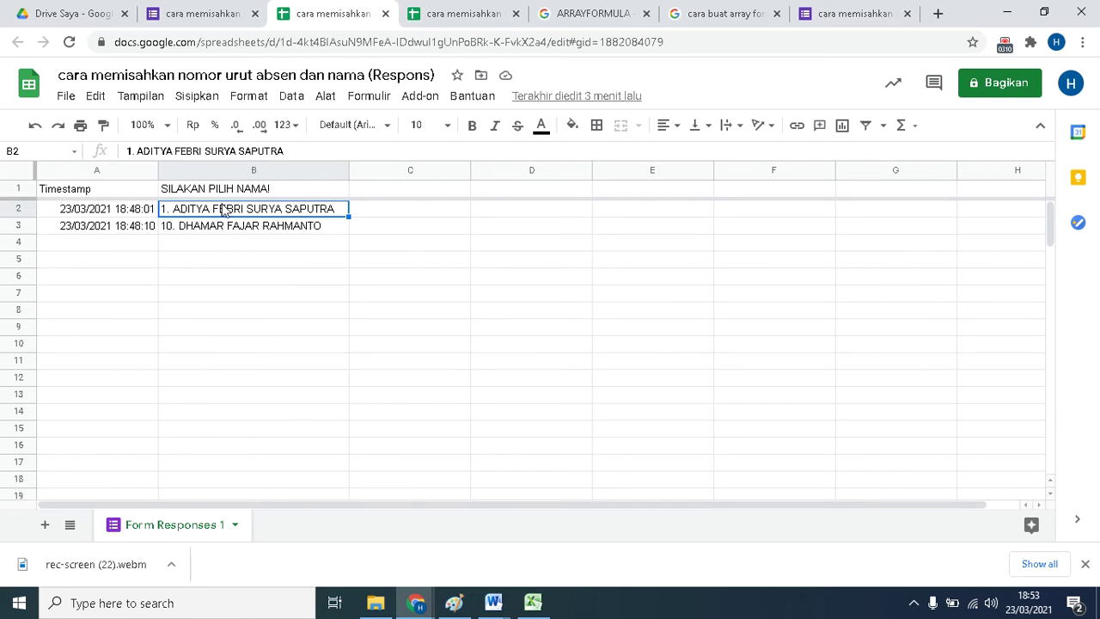
pyautogui.click(172, 229)
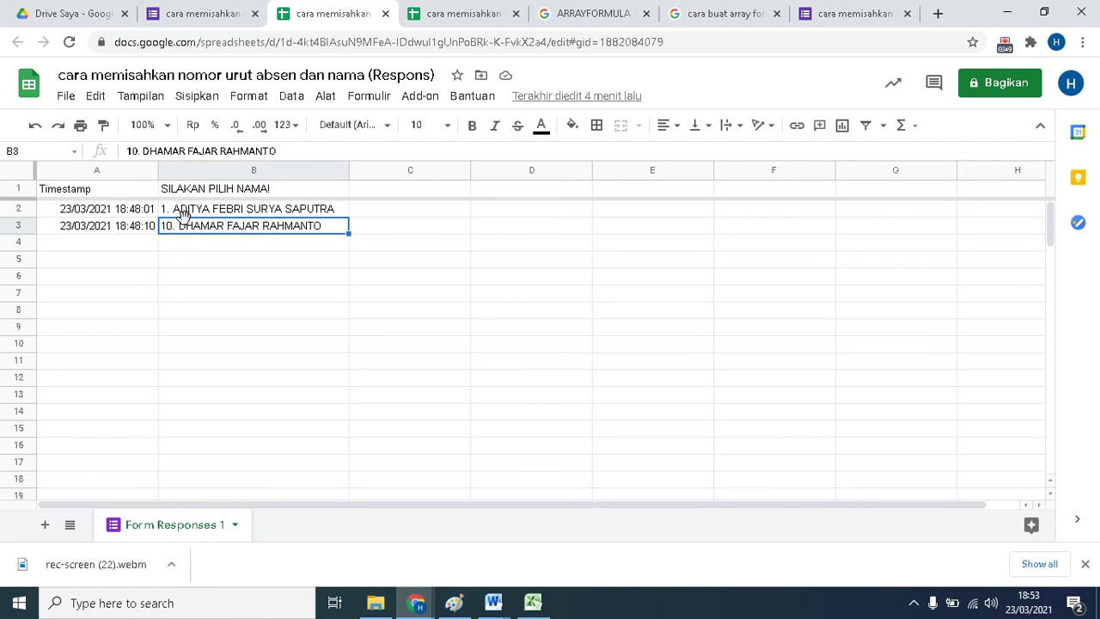
pyautogui.click(183, 211)
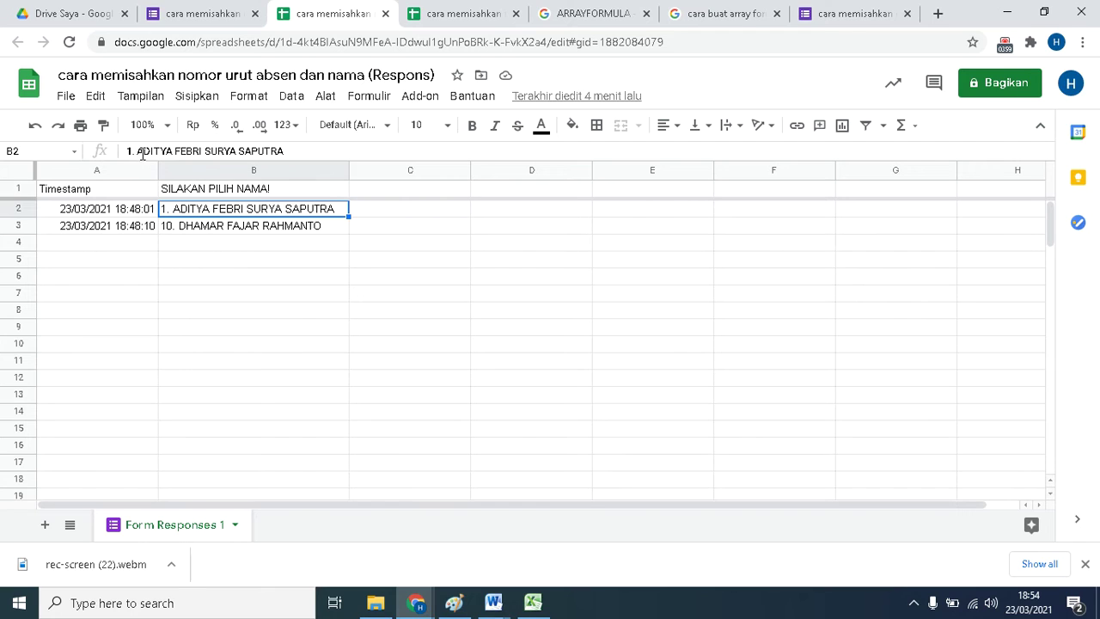
pyautogui.click(176, 228)
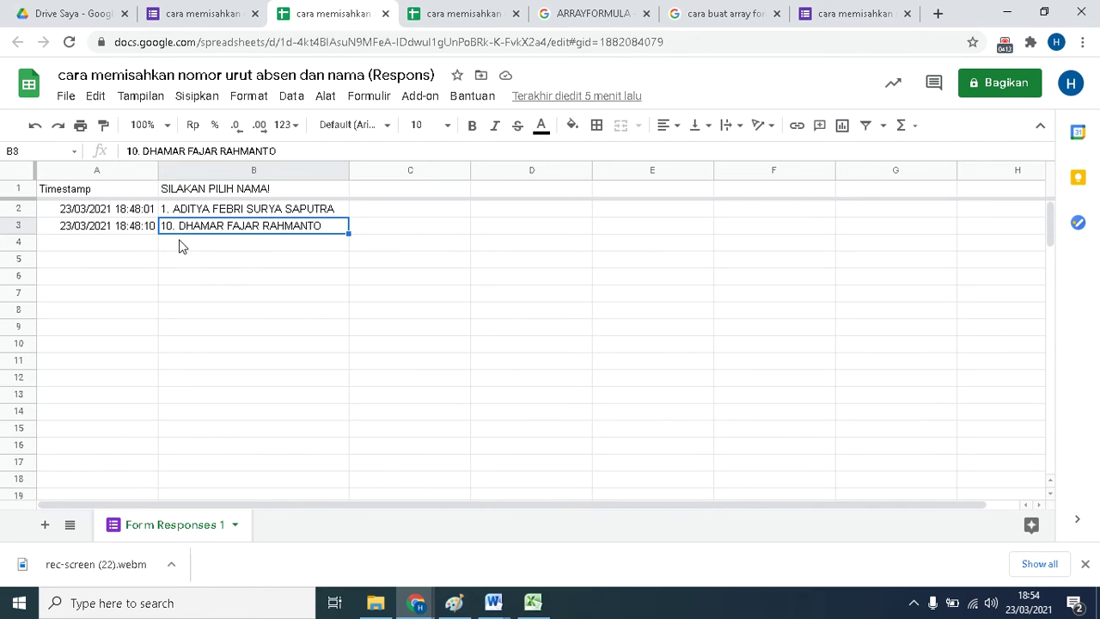
# Enter the column header MENCARI POSISI TEKS in cell C1.
pyautogui.click(400, 189)
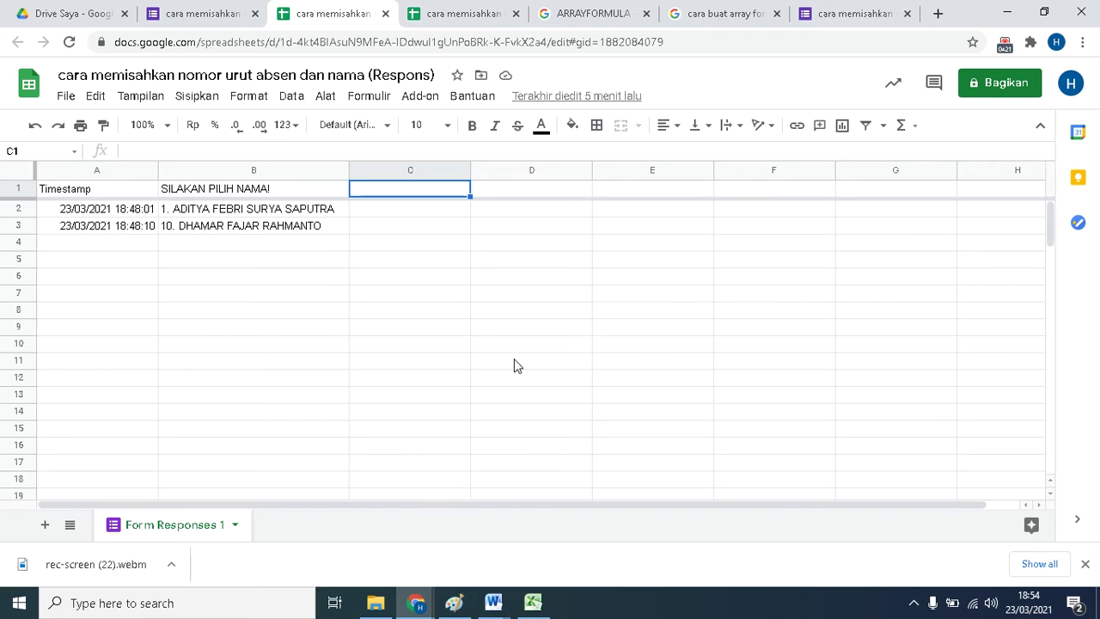
pyautogui.write('MEN')
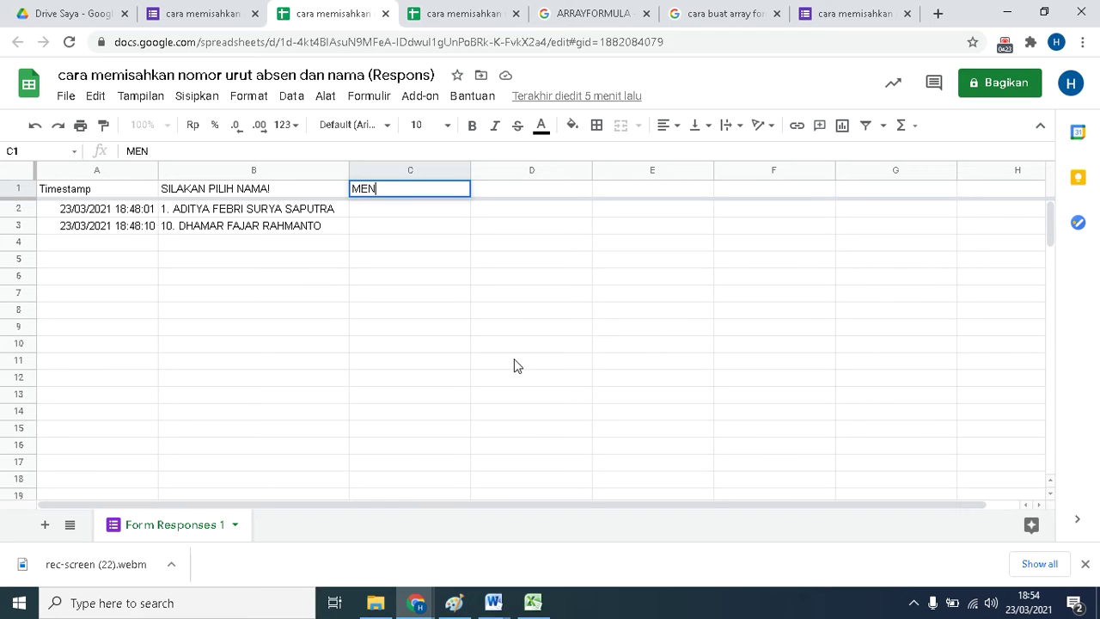
pyautogui.write('CARI POSISI')
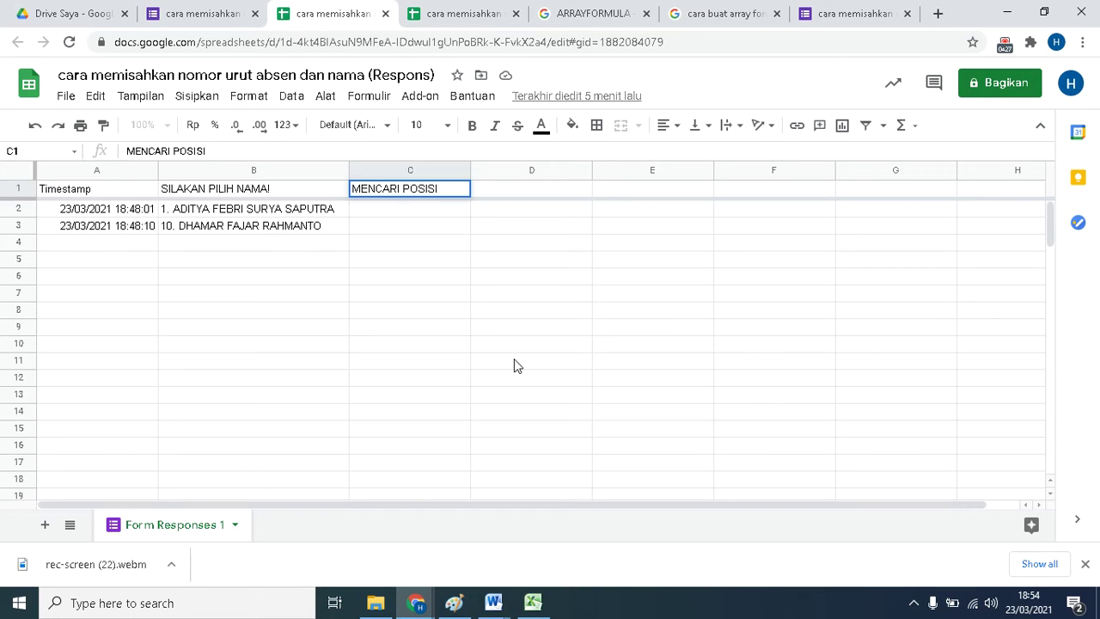
pyautogui.write(' TEKS')
pyautogui.click(374, 211)
# Enter the formula =FIND(" ";B2;1) in cell C2 to find the position of the first space in B2.
pyautogui.click(232, 214)
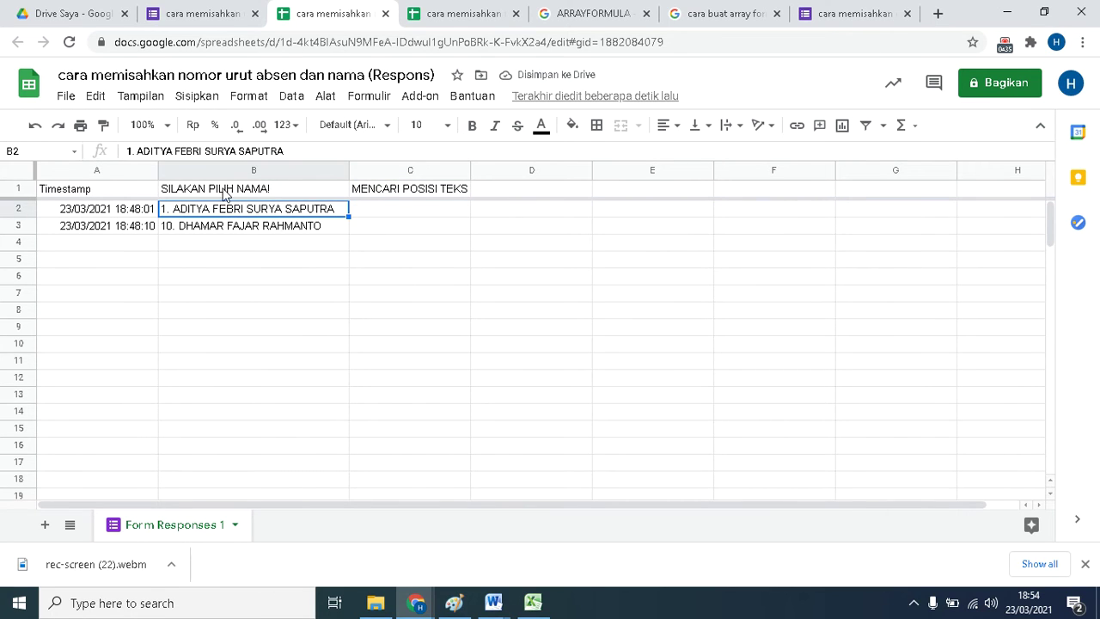
pyautogui.click(366, 217)
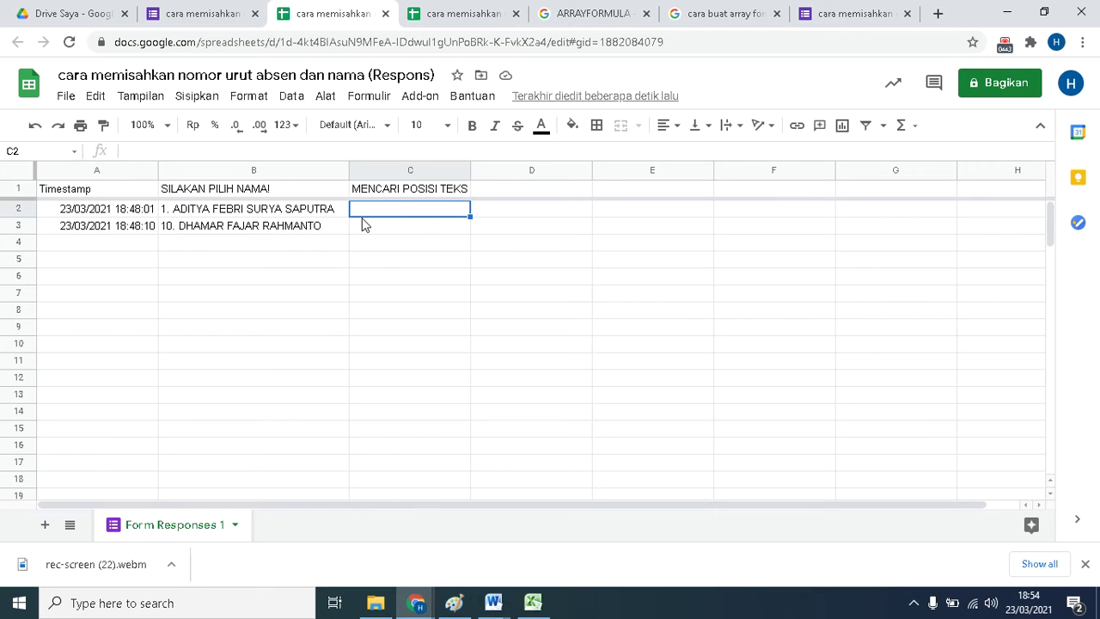
pyautogui.click(178, 214)
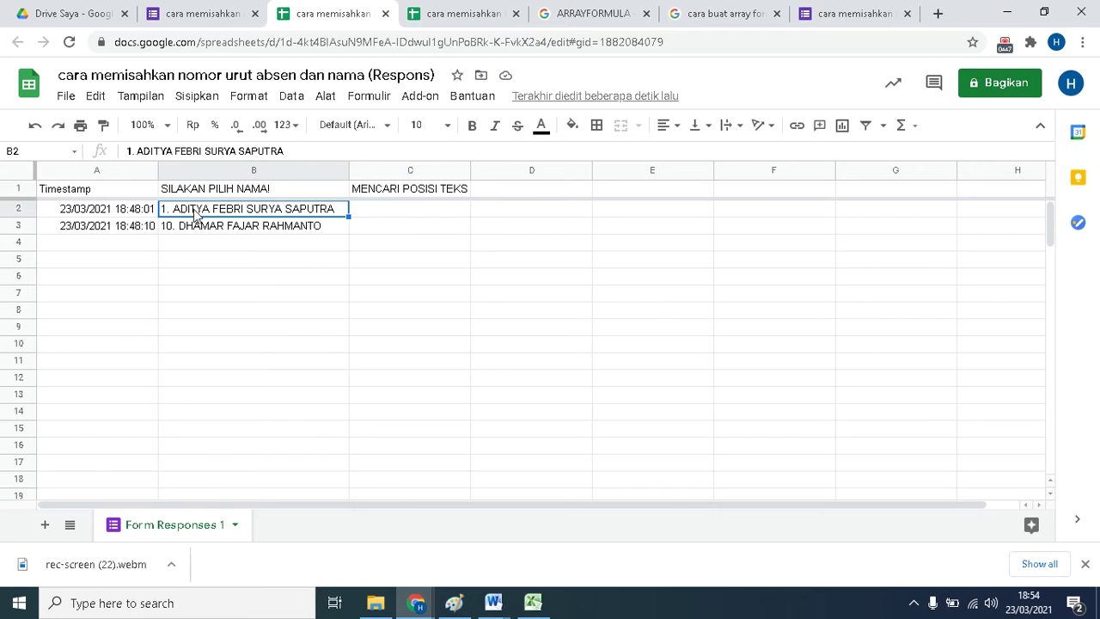
pyautogui.click(383, 216)
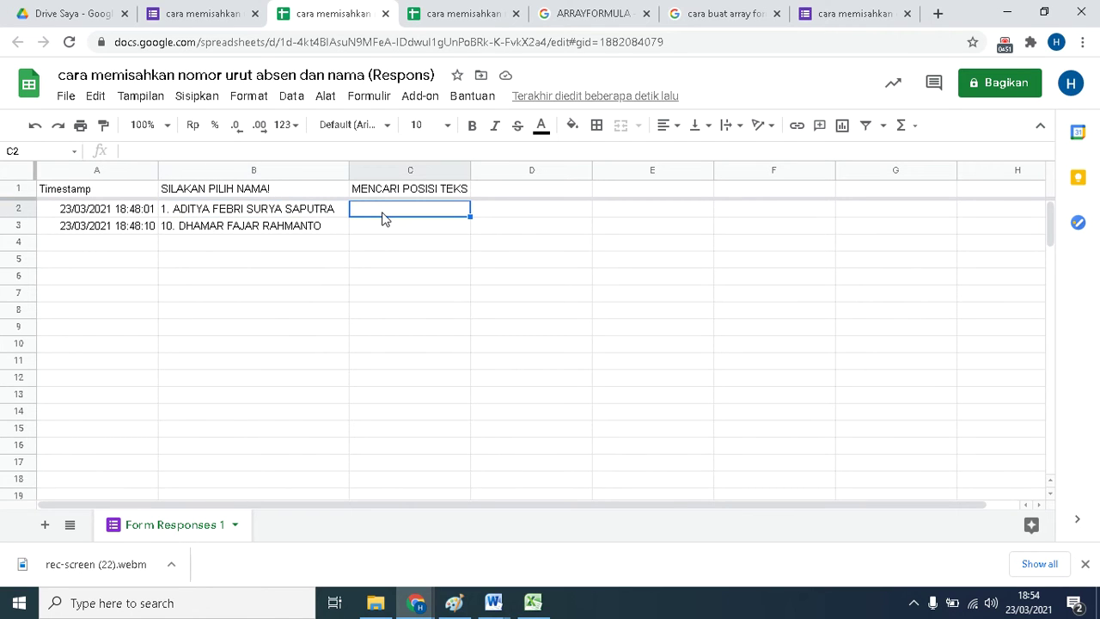
pyautogui.write('=F')
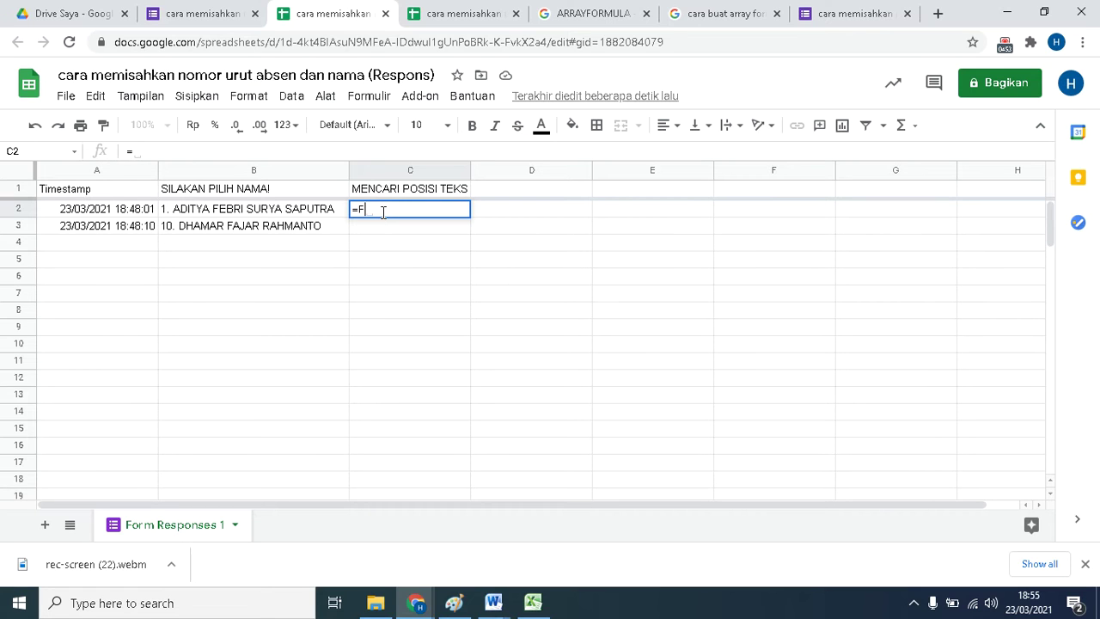
pyautogui.write('IND')
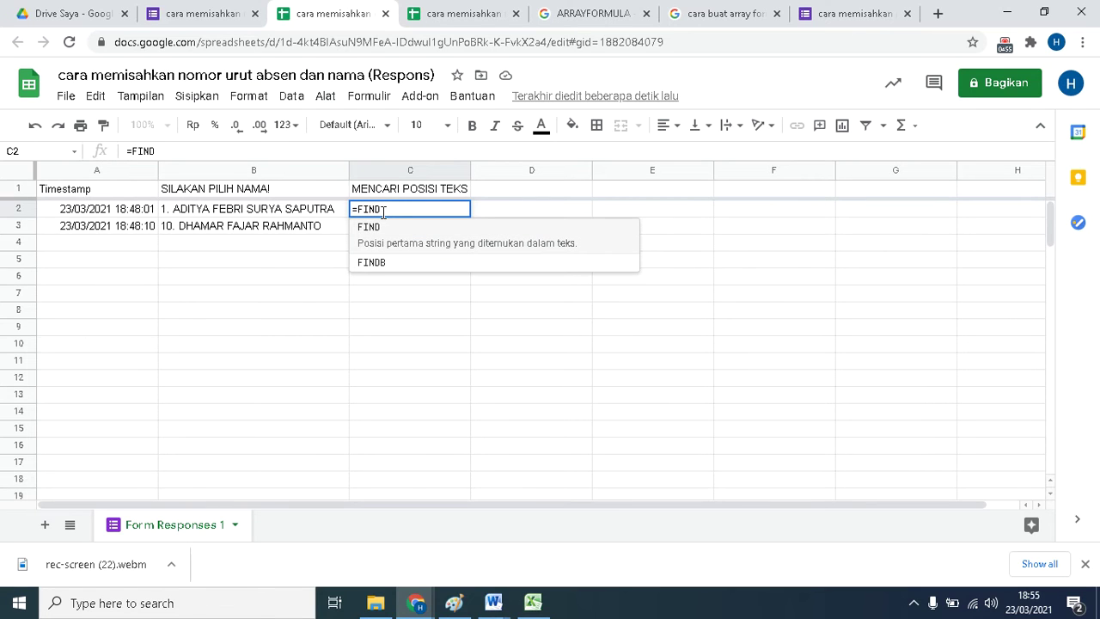
pyautogui.write('(')
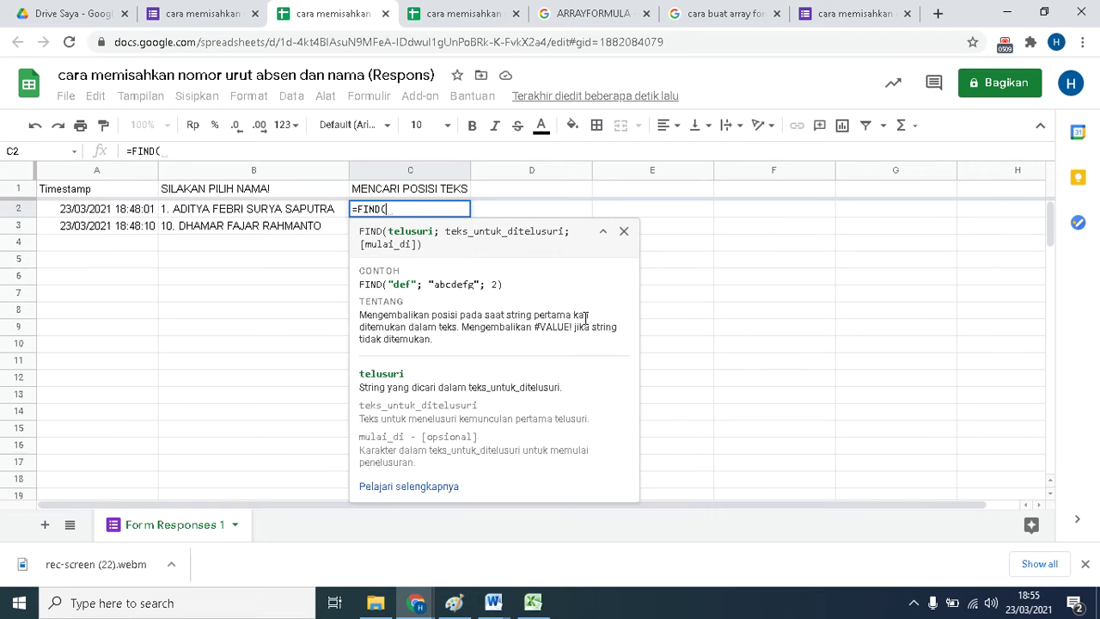
pyautogui.write('" "')
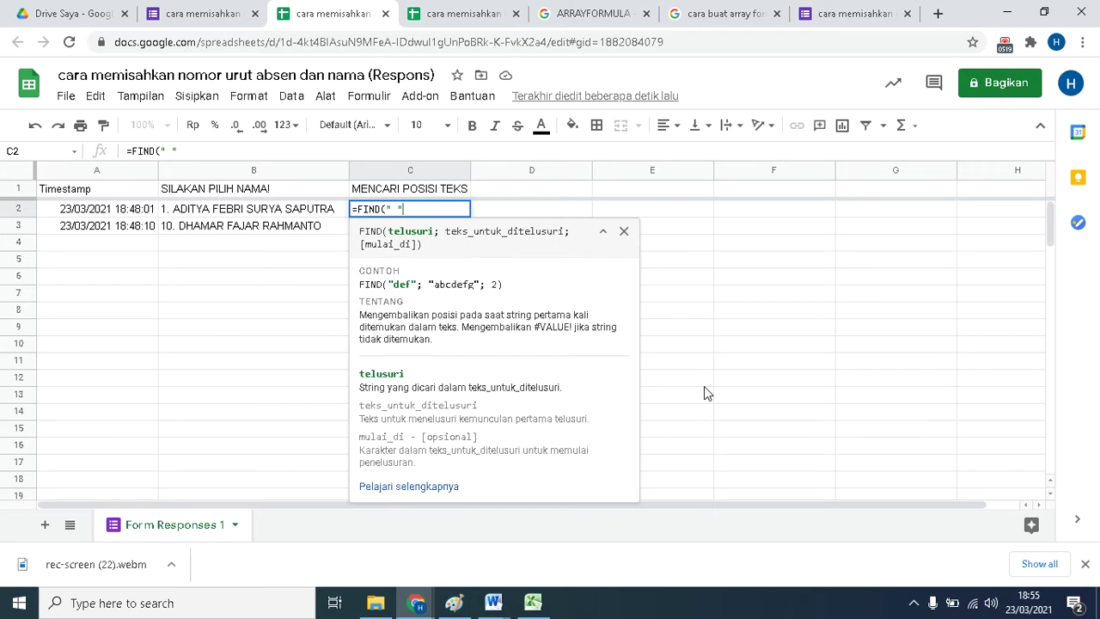
pyautogui.write(';')
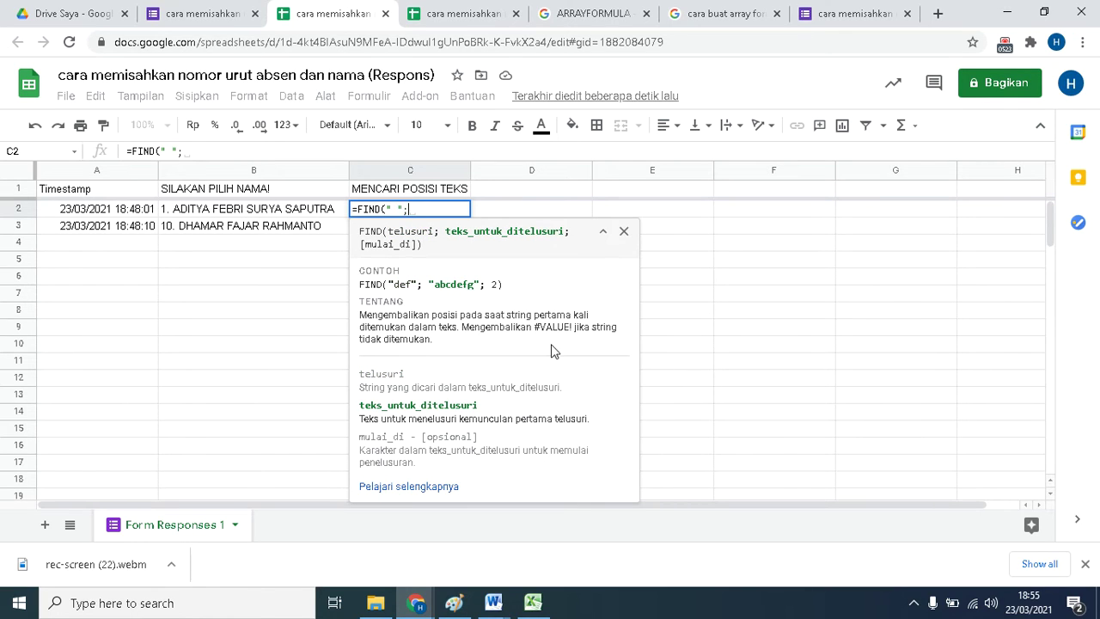
pyautogui.click(174, 212)
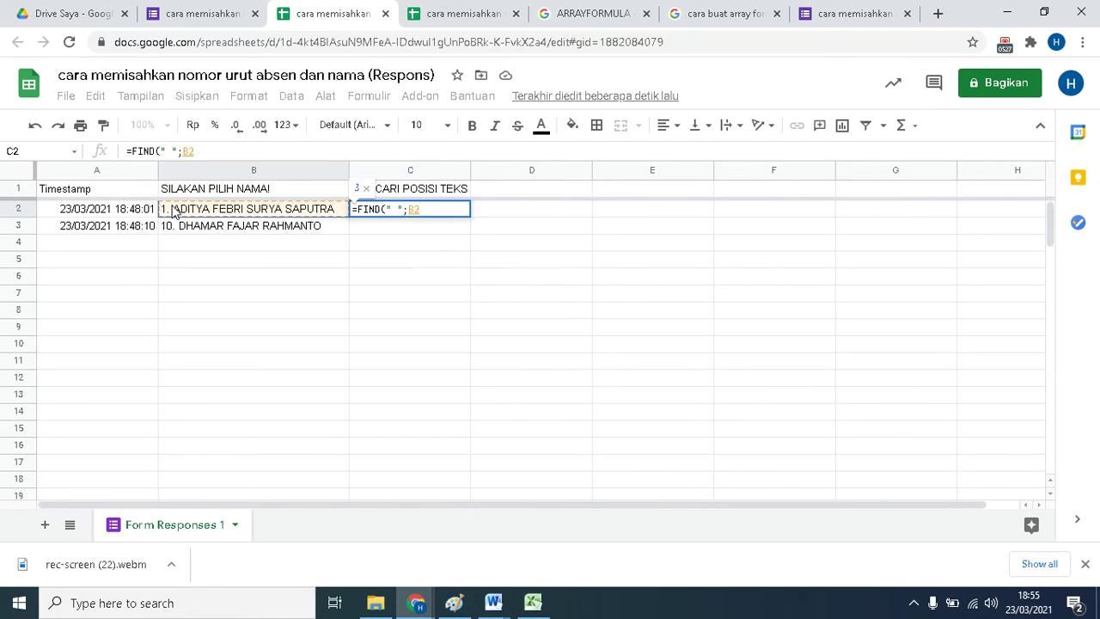
pyautogui.write(';')
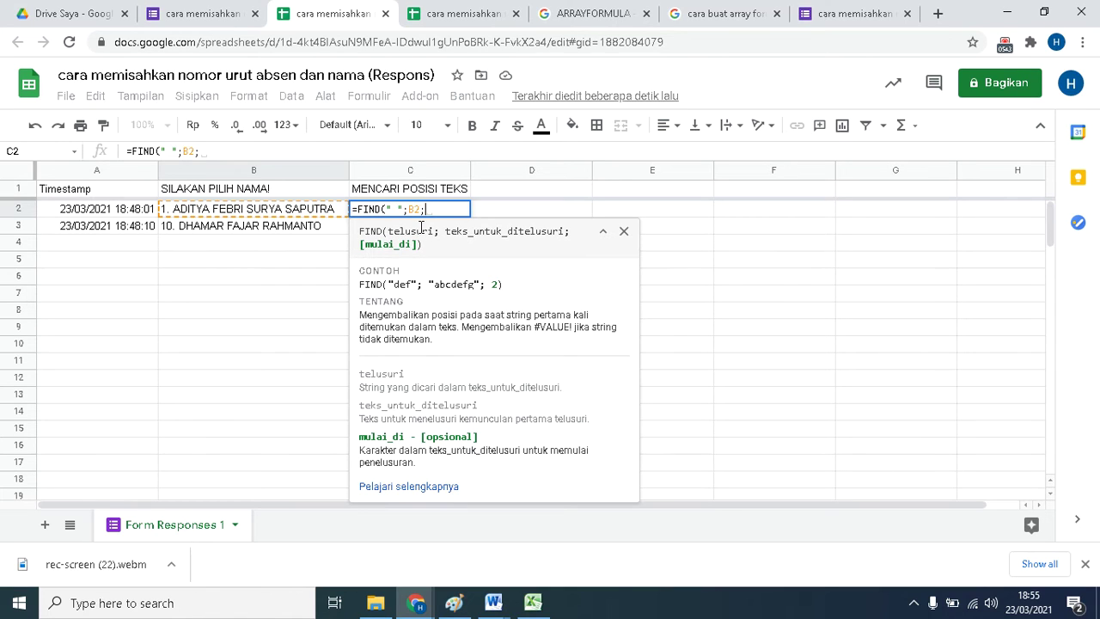
pyautogui.write('1)')
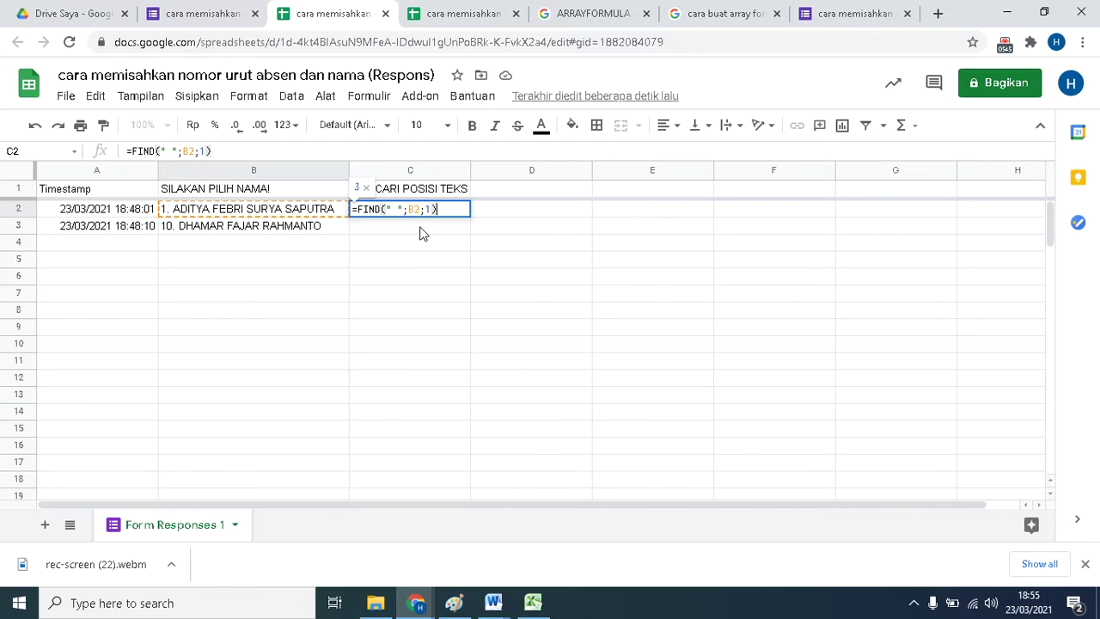
pyautogui.press('Return')
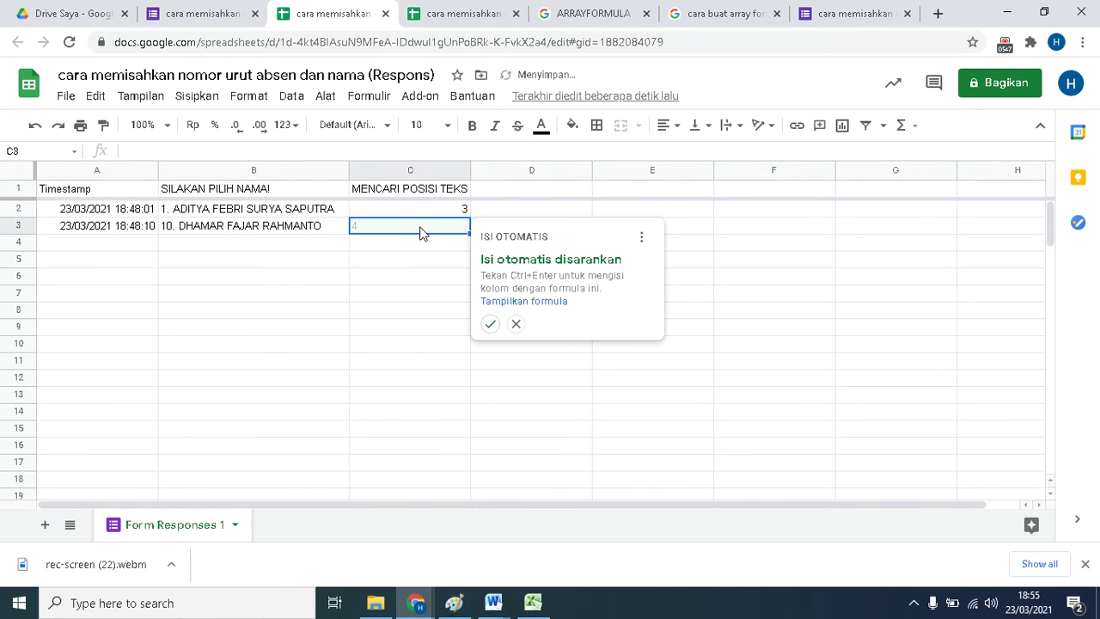
# Centre-align column C, MENCARI POSISI TEKS, horizontally.
pyautogui.click(458, 213)
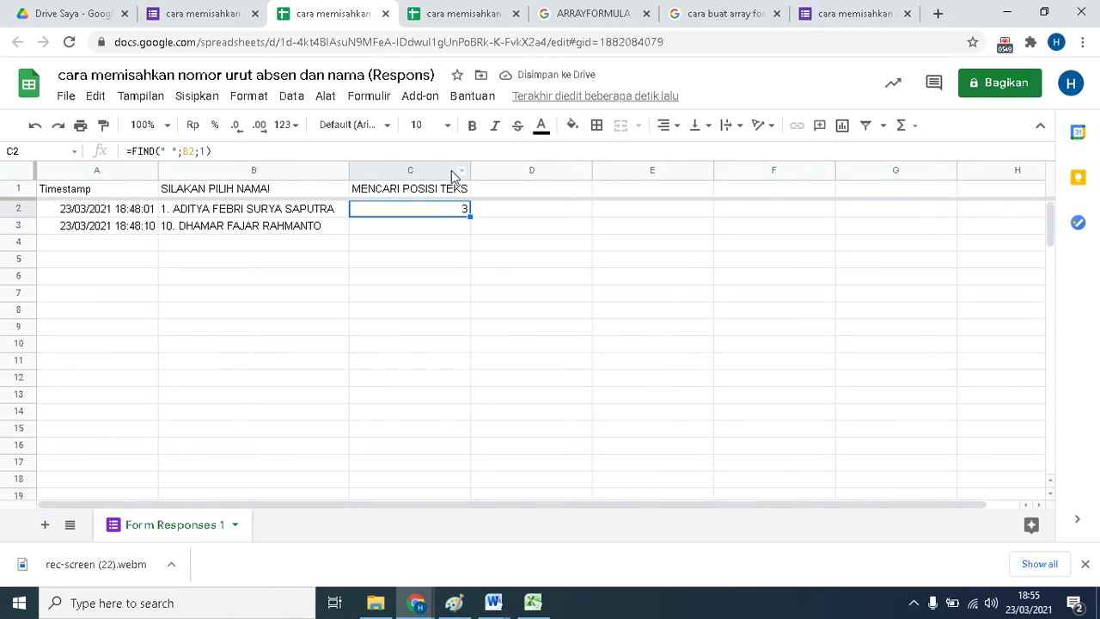
pyautogui.click(453, 176)
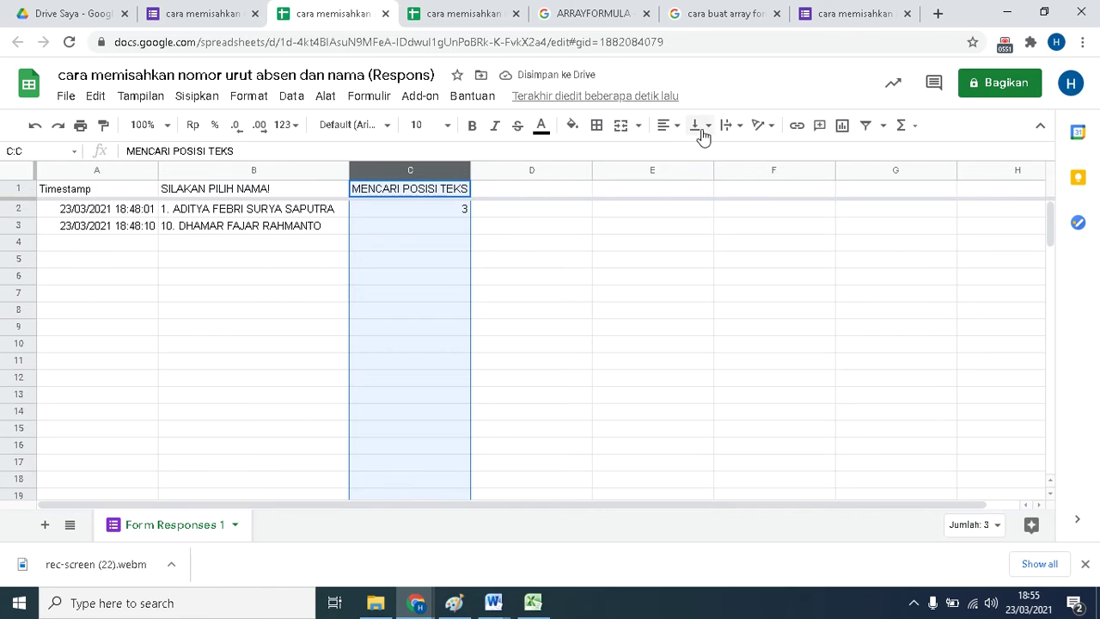
pyautogui.click(673, 129)
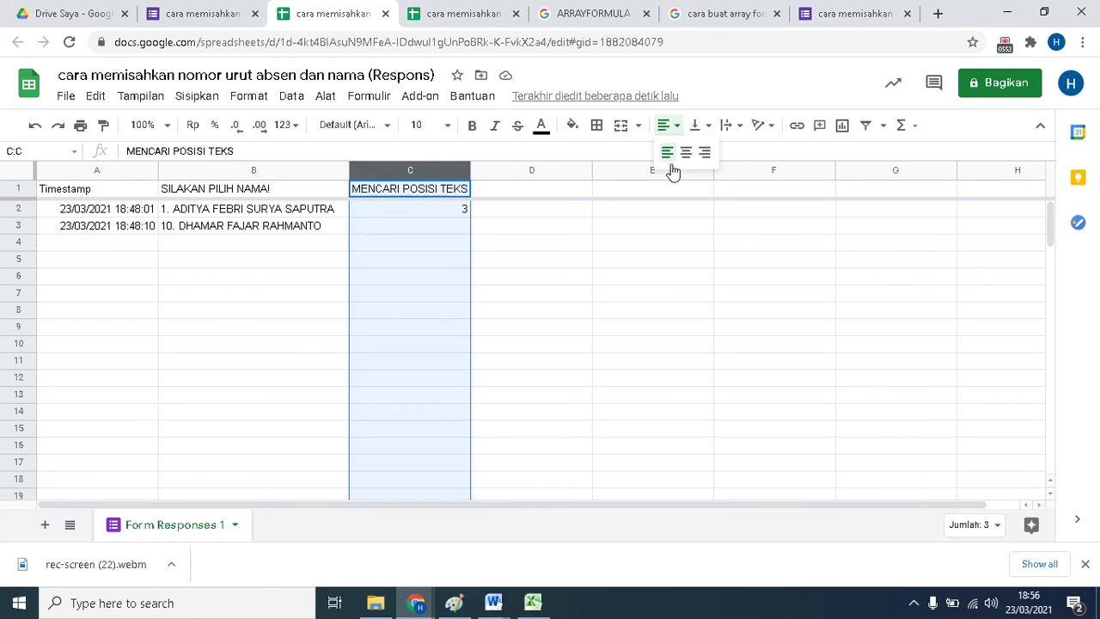
pyautogui.click(686, 152)
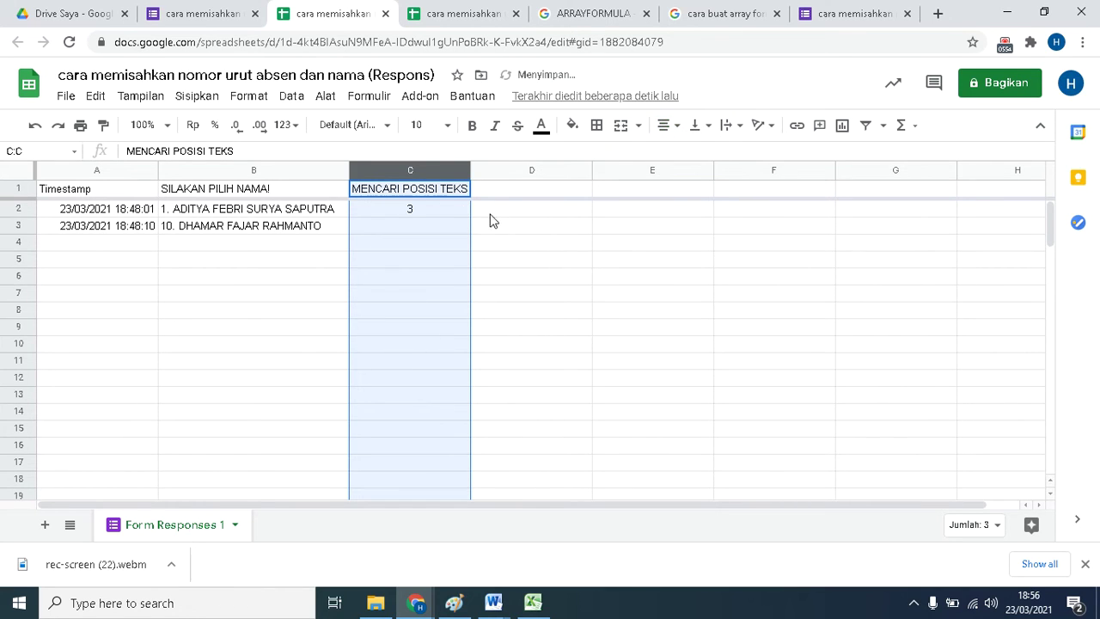
# Fill the FIND formula from C2 down to C3 and compare the formulas in both cells.
pyautogui.click(388, 209)
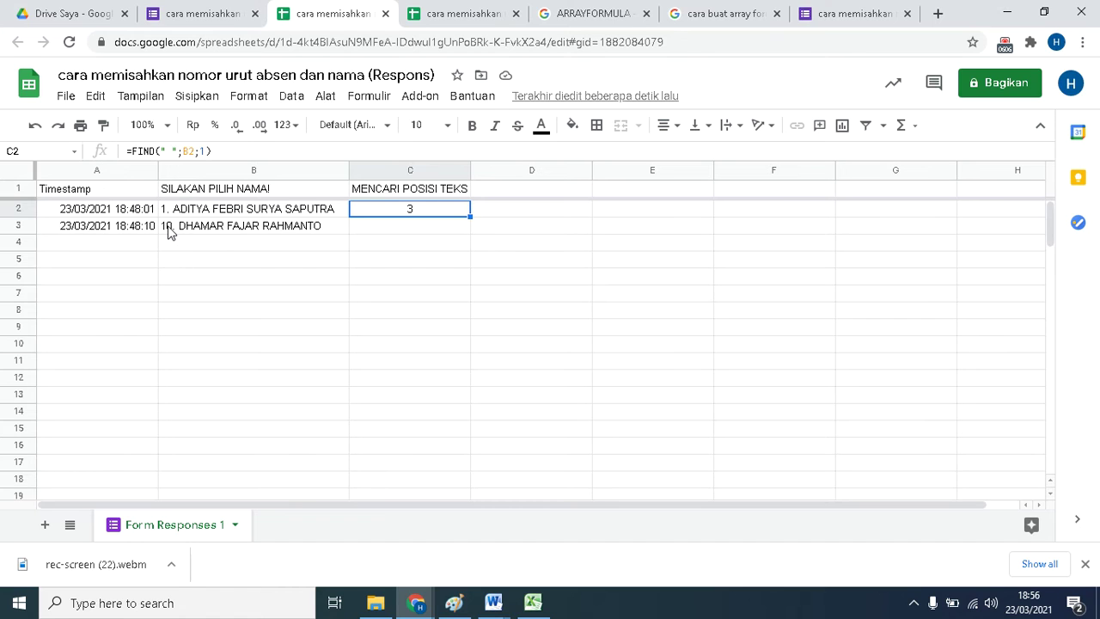
pyautogui.press('Down')
pyautogui.press('Left')
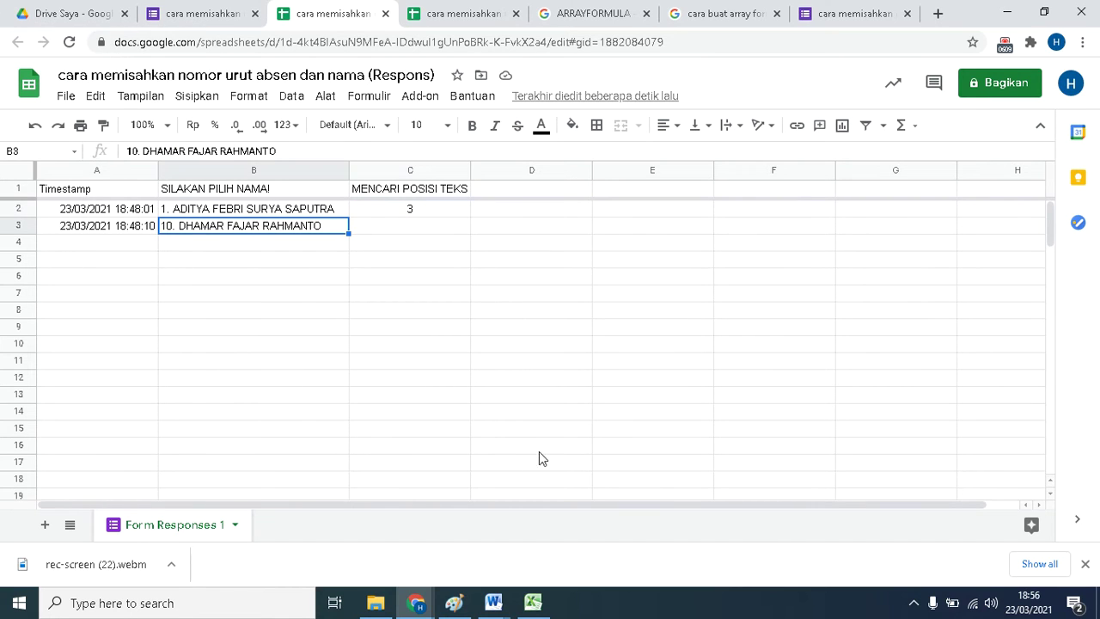
pyautogui.click(432, 214)
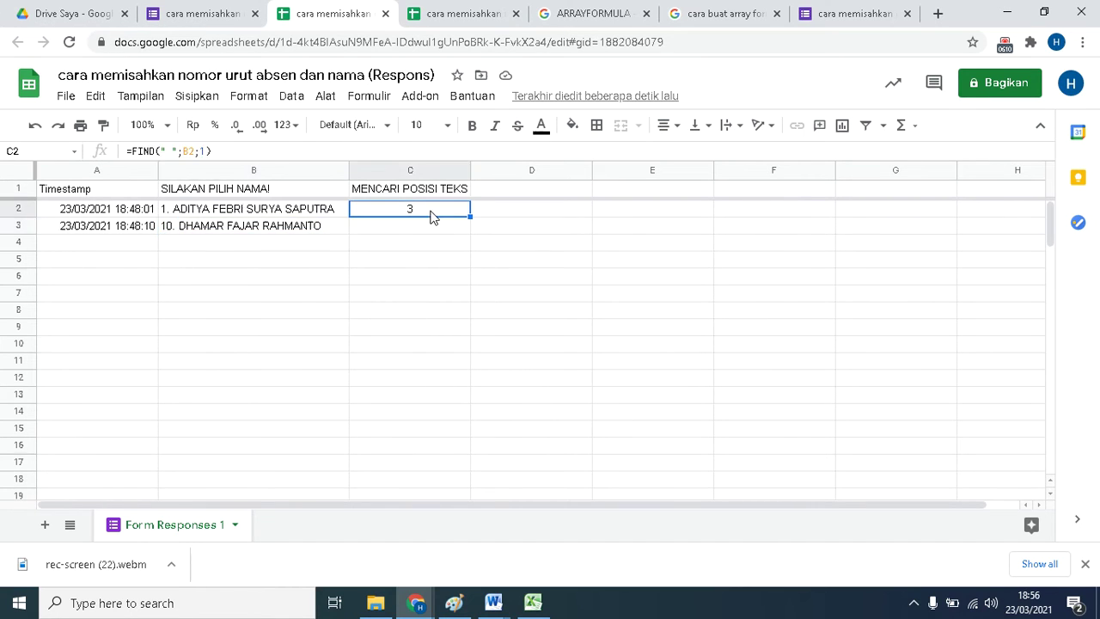
pyautogui.moveTo(470, 215)
pyautogui.mouseDown()
pyautogui.moveTo(466, 246)
pyautogui.moveTo(466, 226)
pyautogui.mouseUp()
pyautogui.click(420, 231)
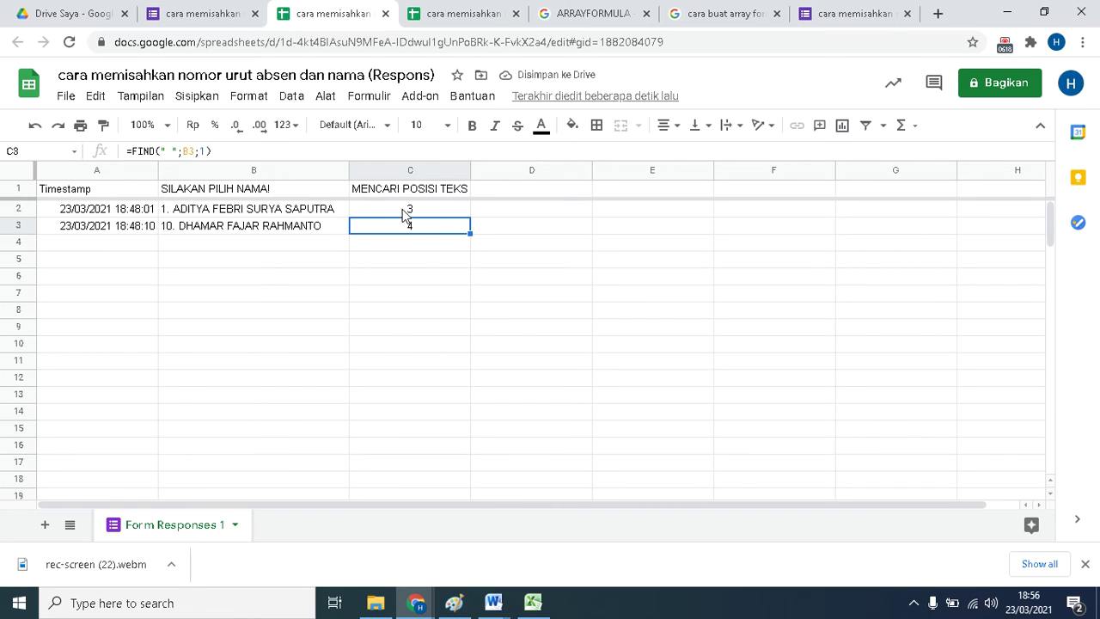
pyautogui.click(405, 214)
pyautogui.click(397, 231)
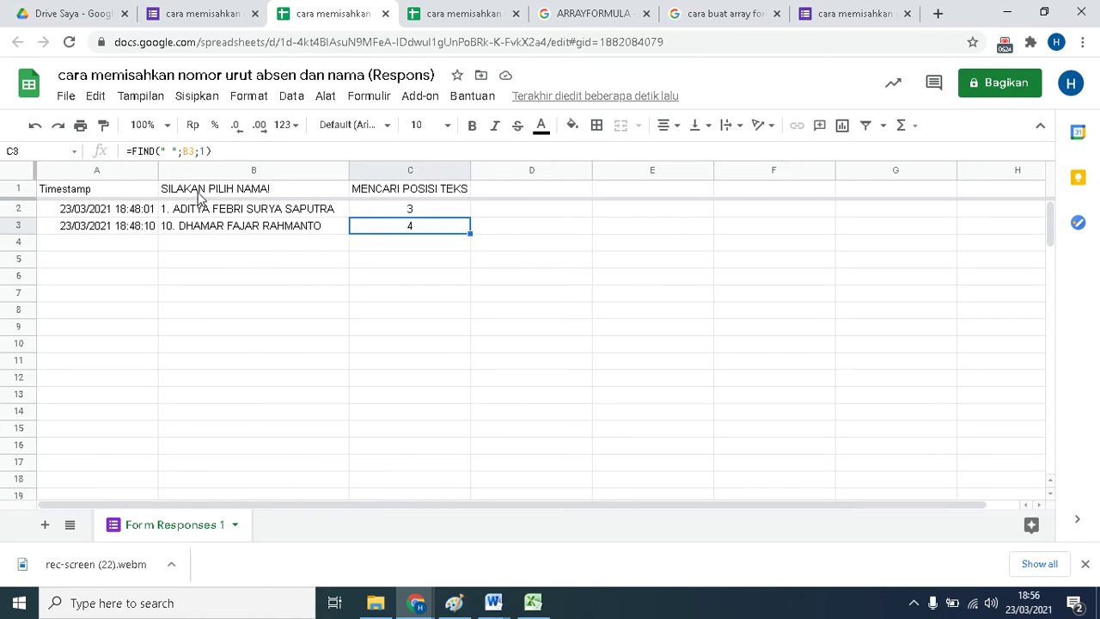
# Enter the column header AMBIL NAMA in cell D1.
pyautogui.click(516, 192)
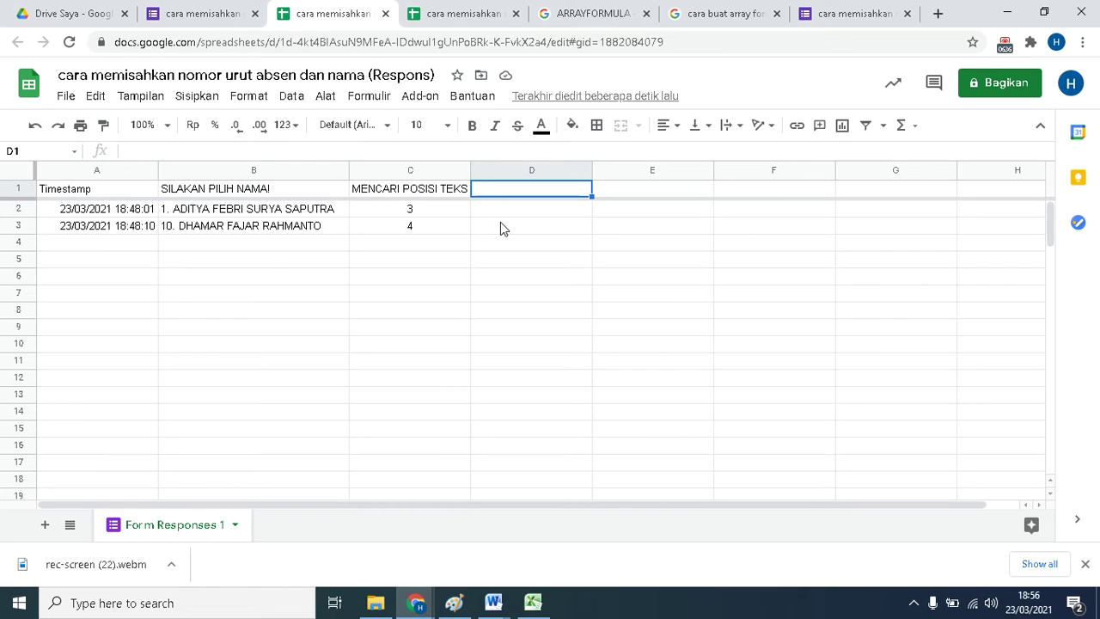
pyautogui.write('AMBIL NA')
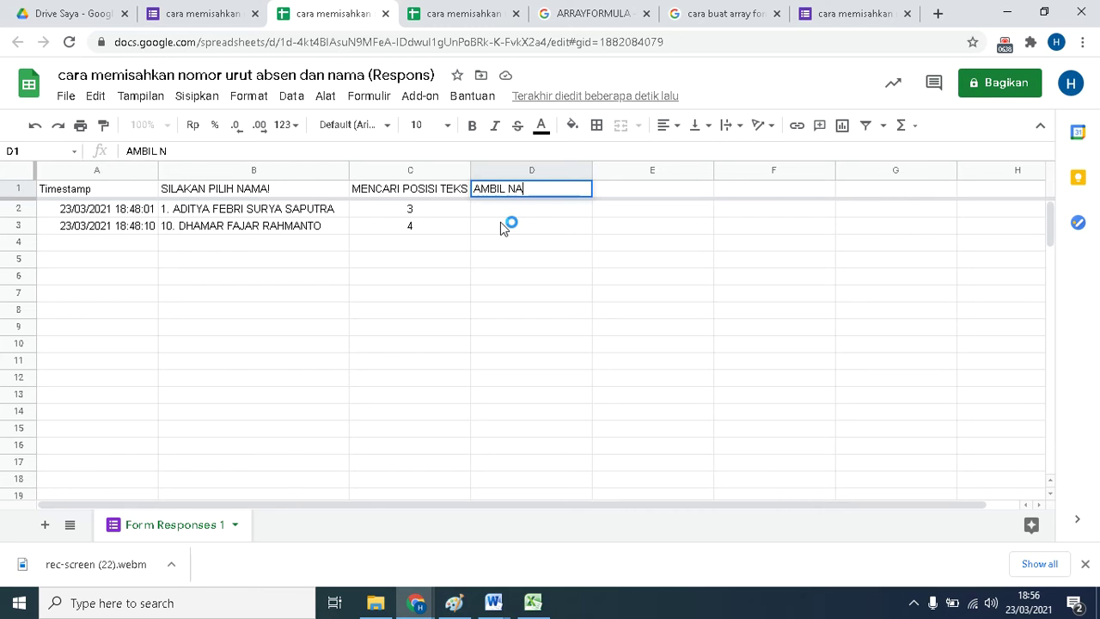
pyautogui.write('MA')
# Enter the formula =MID(B2;C2;100) in cell D2 to extract the name from B2.
pyautogui.click(505, 213)
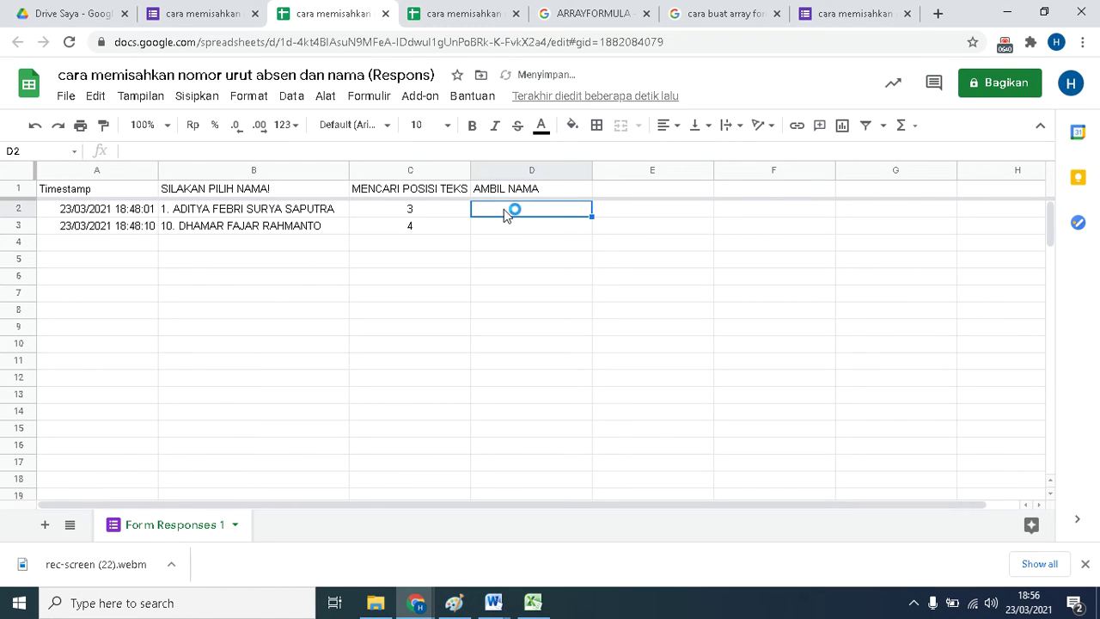
pyautogui.write('=')
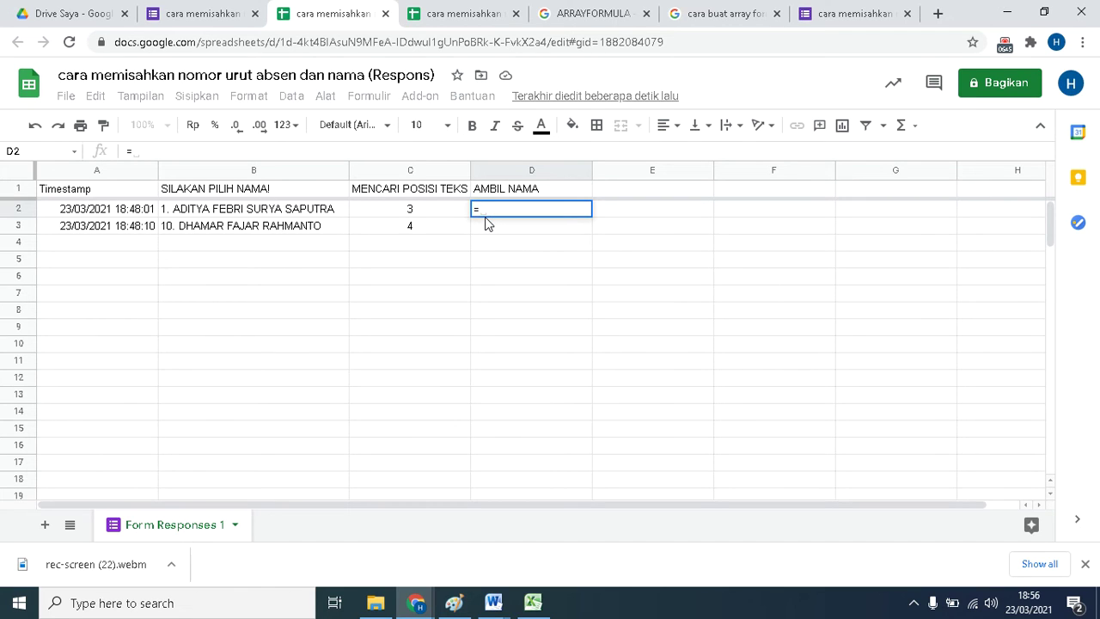
pyautogui.write('MID')
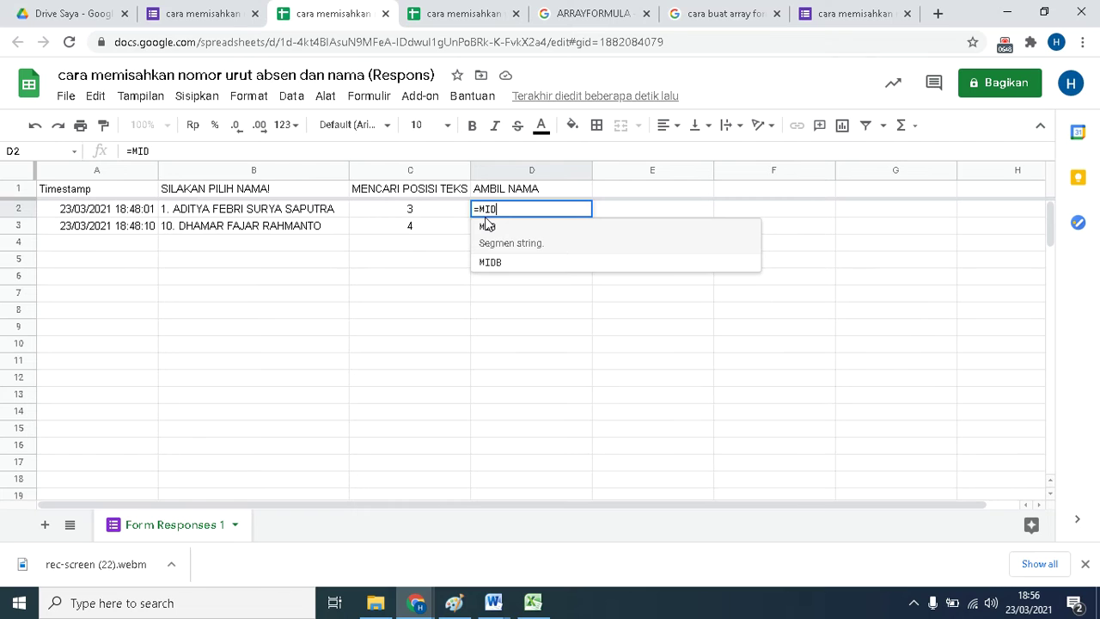
pyautogui.click(486, 225)
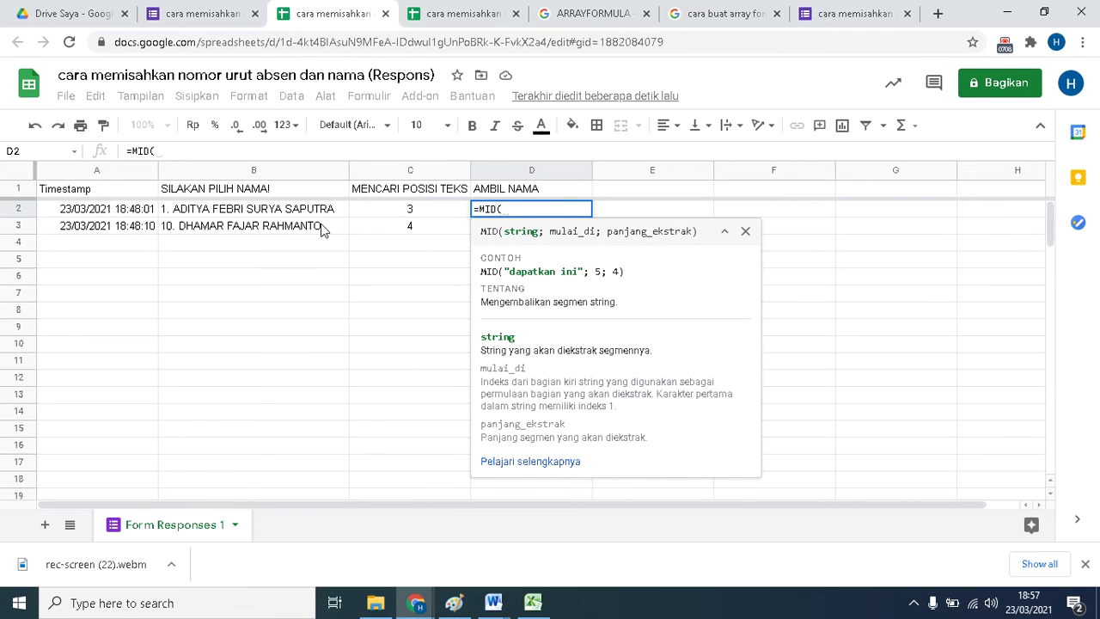
pyautogui.click(177, 211)
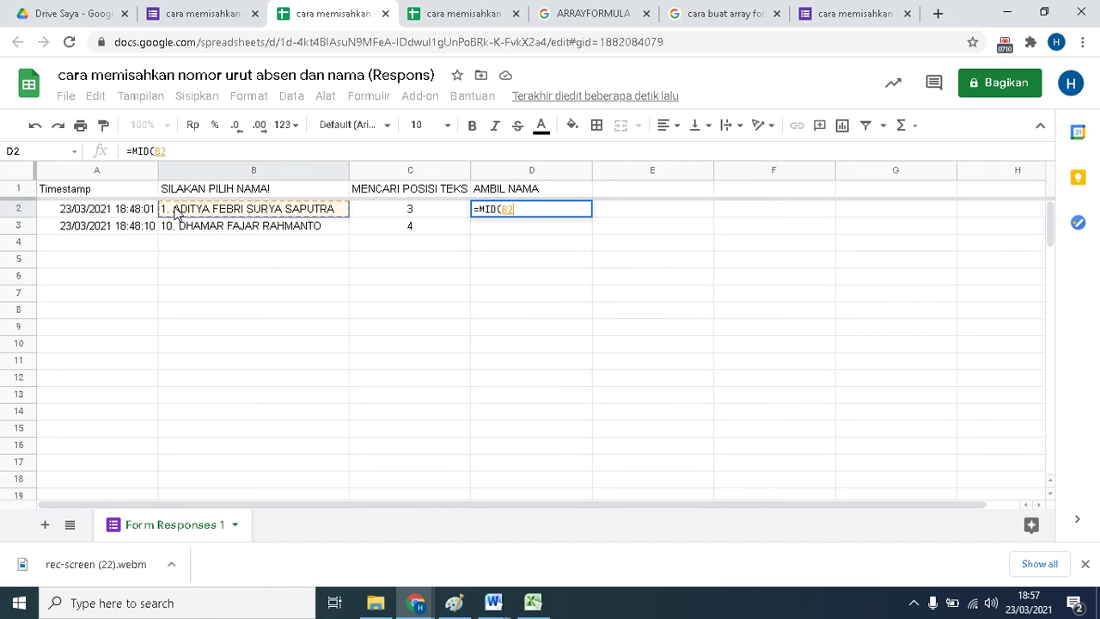
pyautogui.write(';')
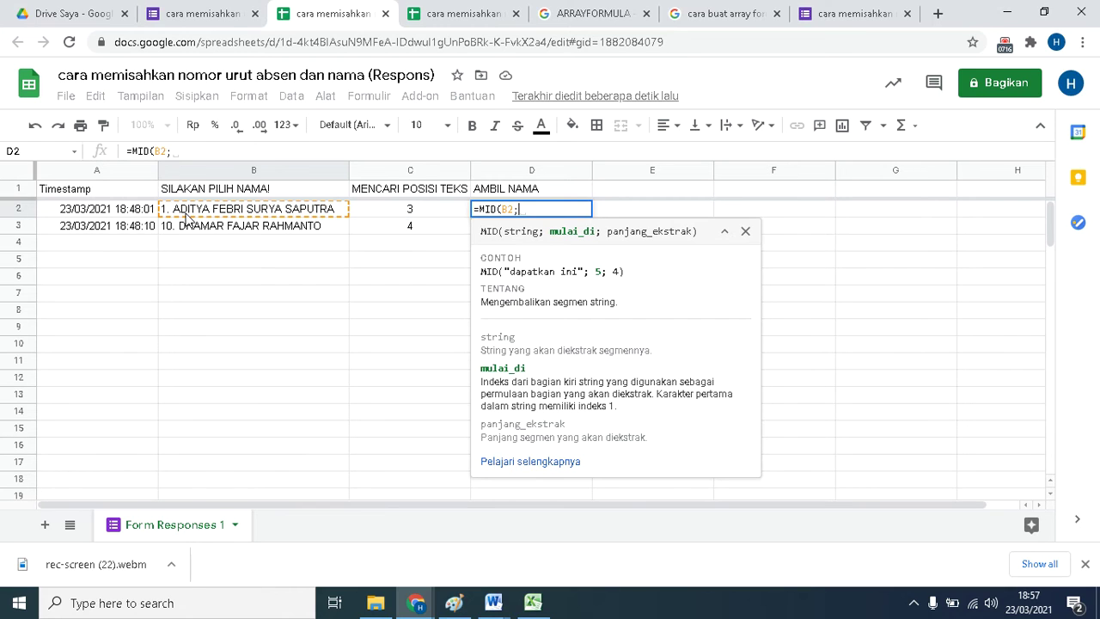
pyautogui.click(409, 211)
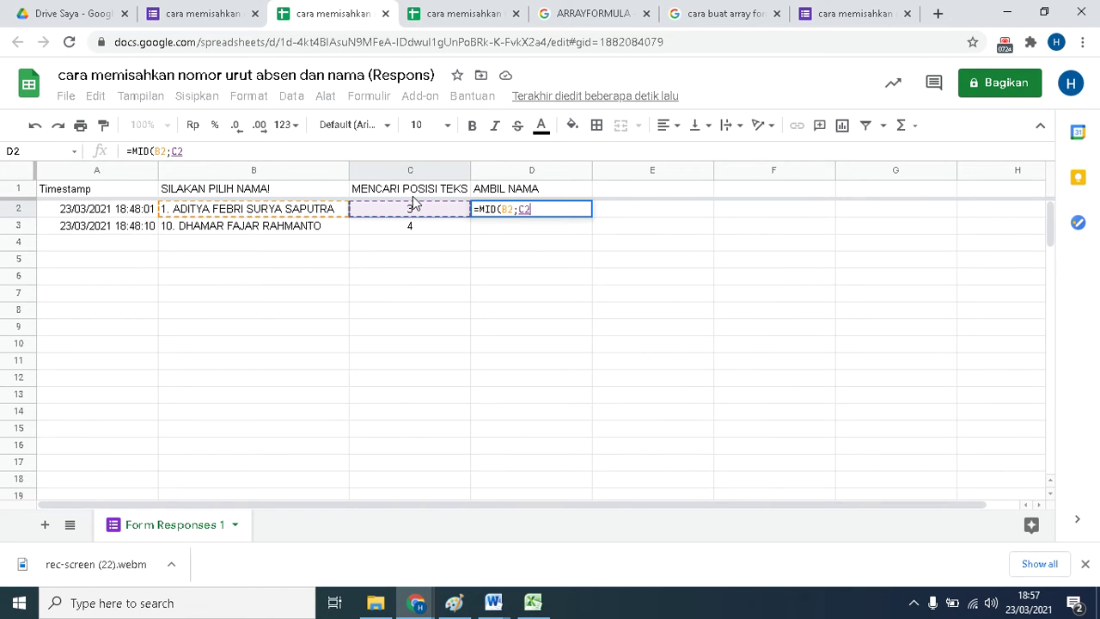
pyautogui.write(';')
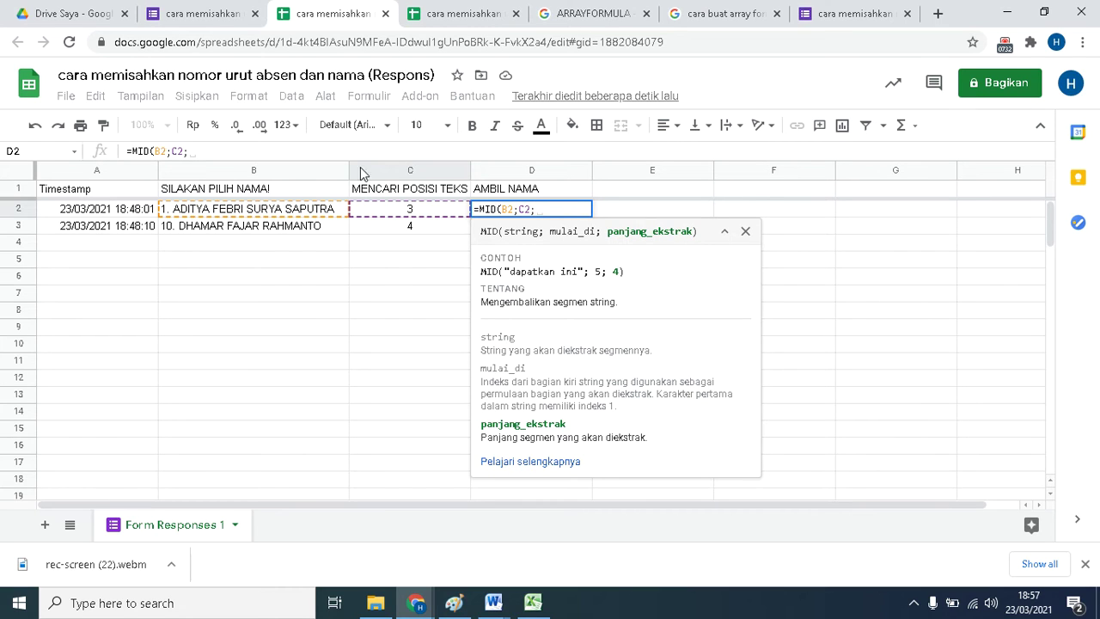
pyautogui.click(224, 150)
pyautogui.click(212, 150)
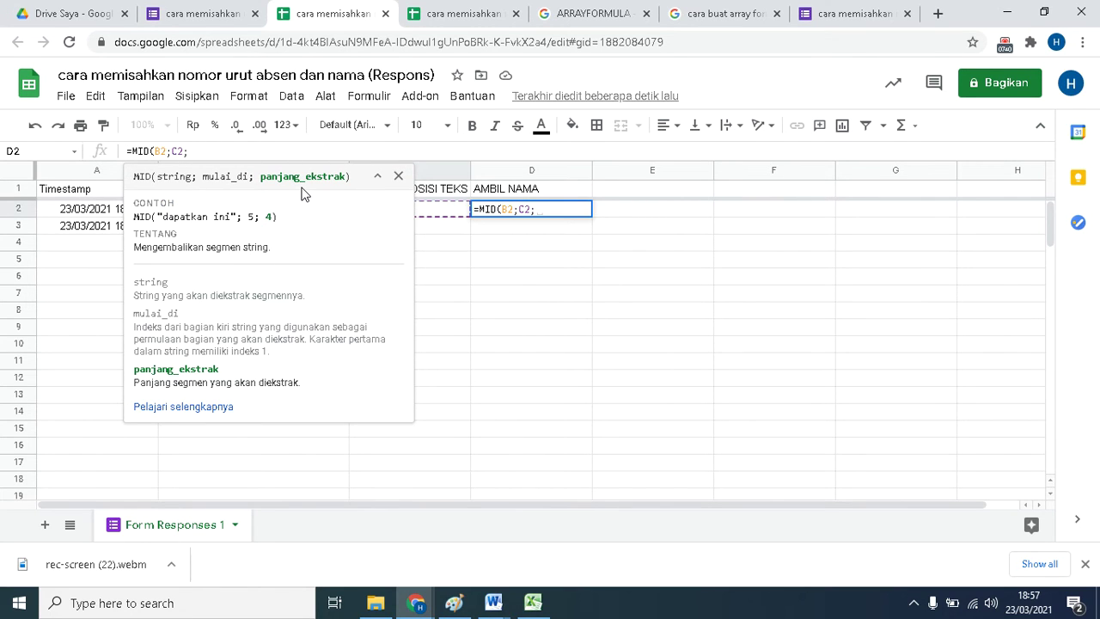
pyautogui.write('100')
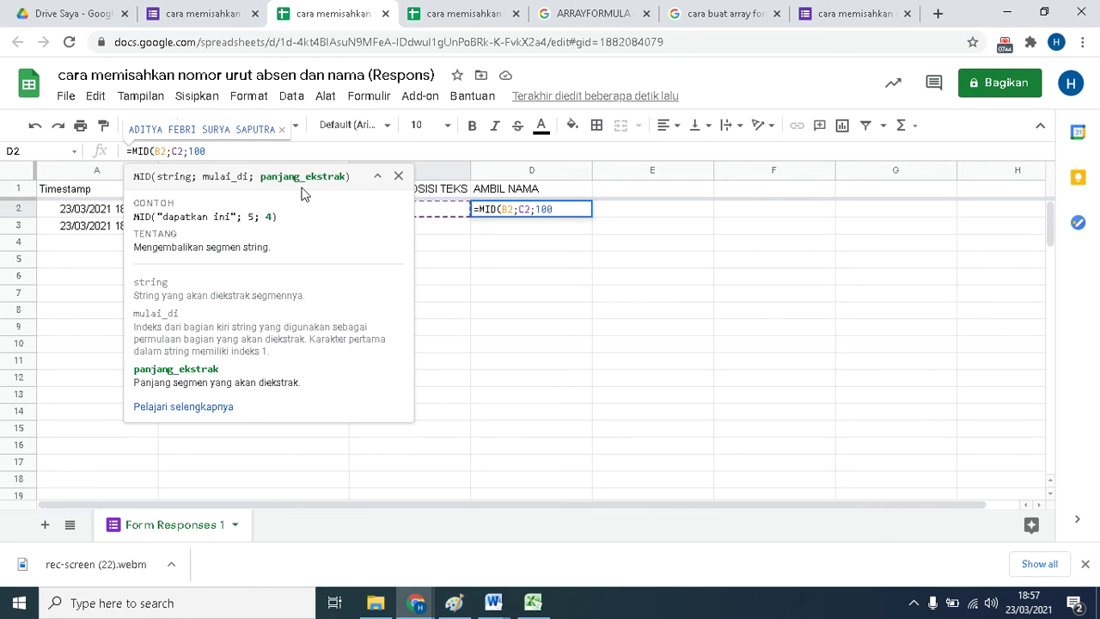
pyautogui.write(')')
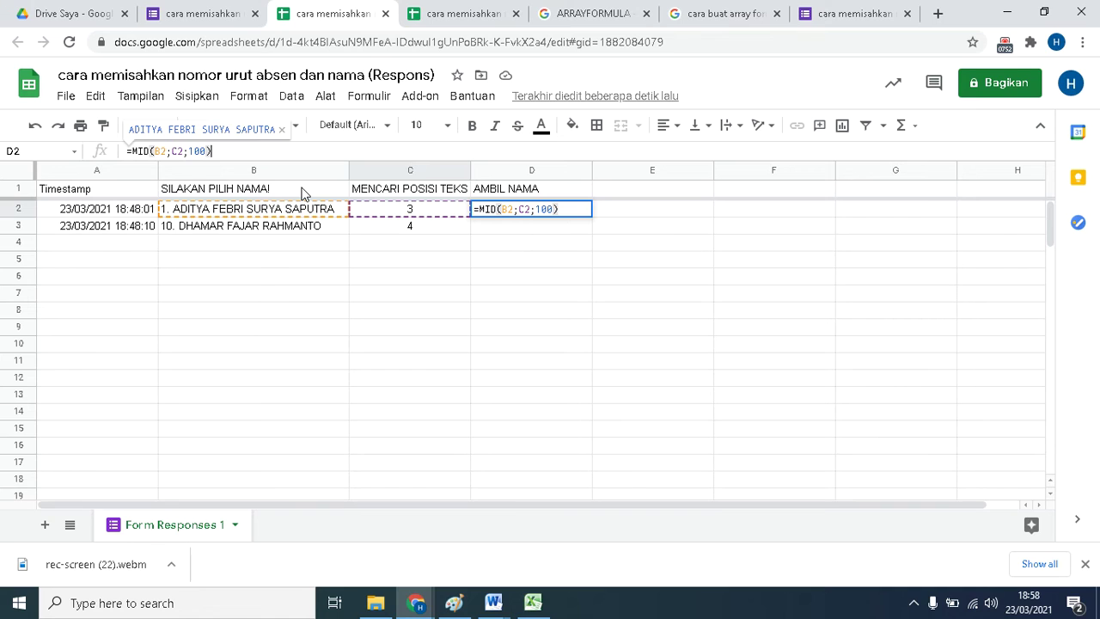
pyautogui.press('Return')
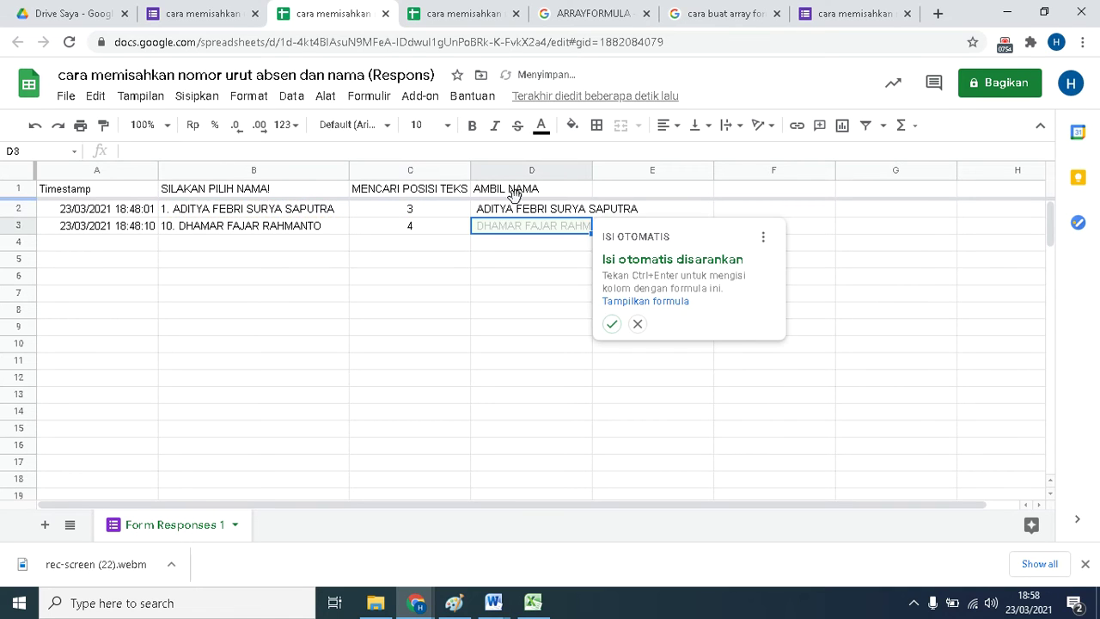
# Fill the MID formula from D2 down to D3.
pyautogui.click(528, 213)
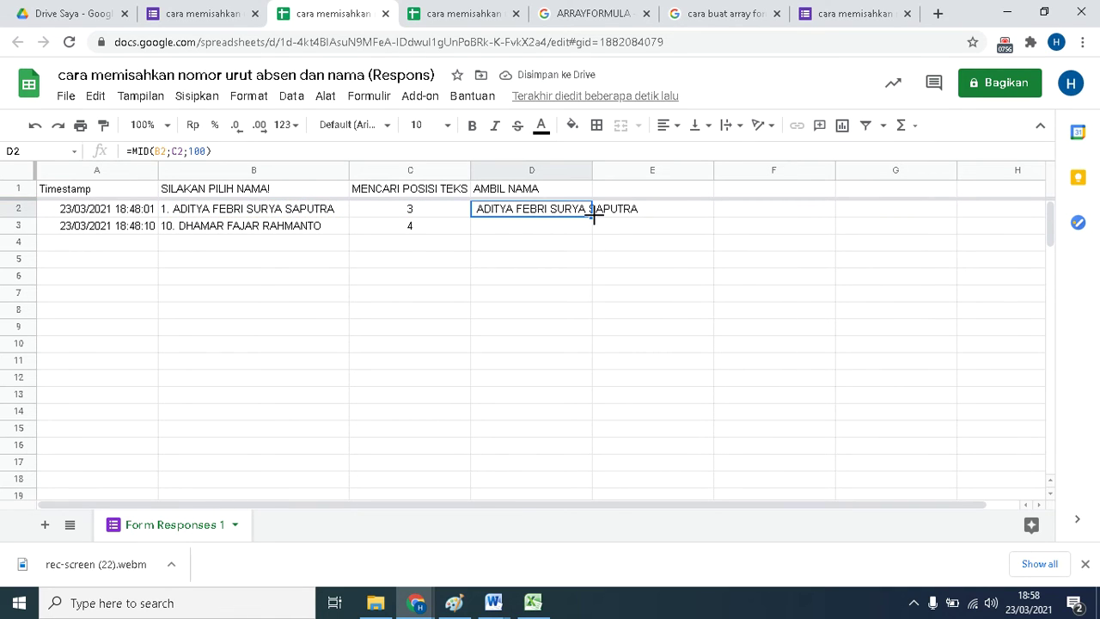
pyautogui.moveTo(593, 217); pyautogui.dragTo(596, 230)
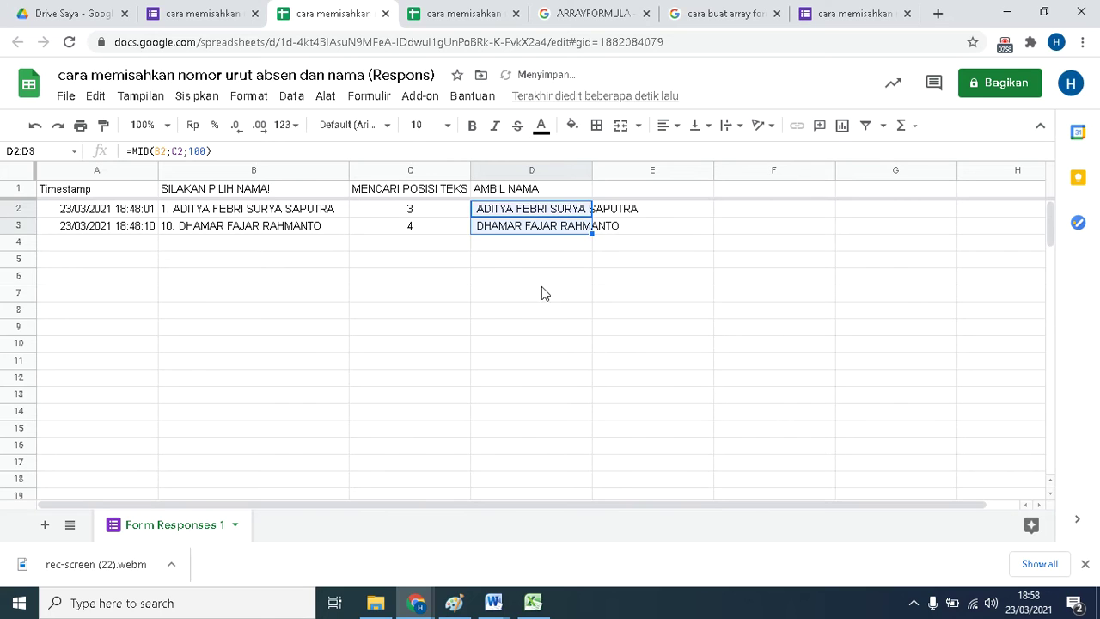
pyautogui.click(539, 286)
# Compare the FIND and MID formulas in C2:D3 with the source text in B2 and B3, checking for a leading space.
pyautogui.click(507, 214)
pyautogui.click(436, 211)
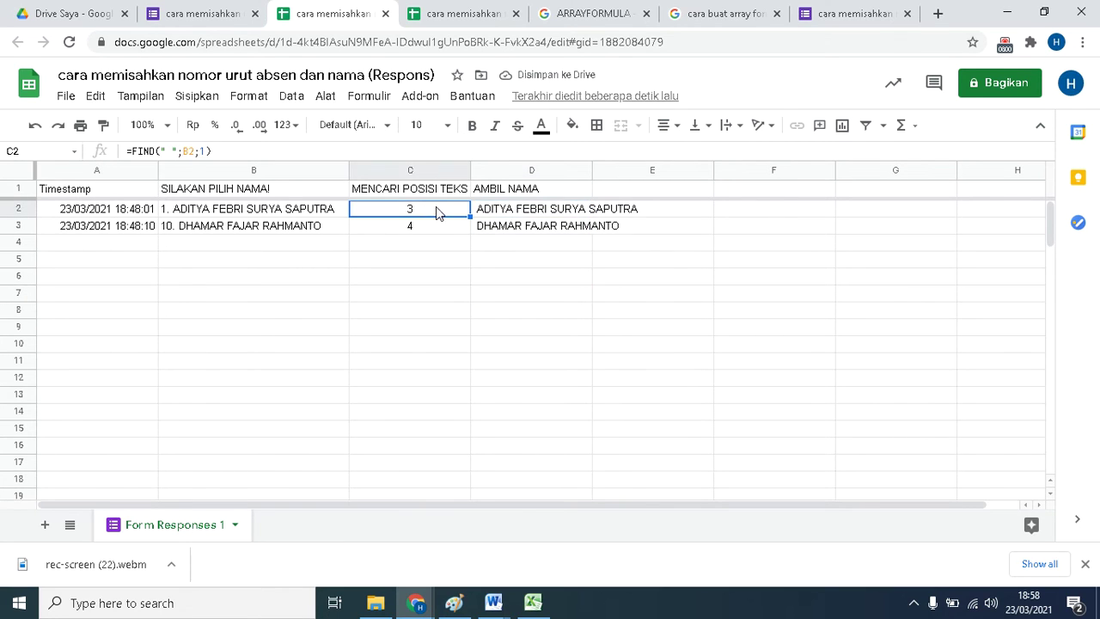
pyautogui.click(516, 214)
pyautogui.click(418, 214)
pyautogui.click(406, 232)
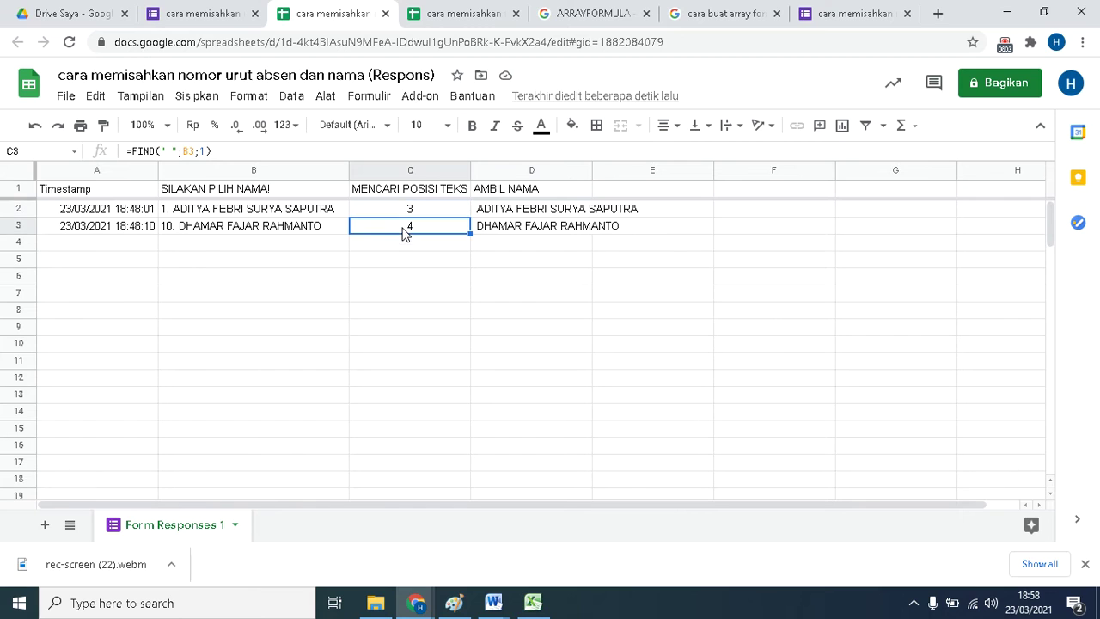
pyautogui.click(173, 209)
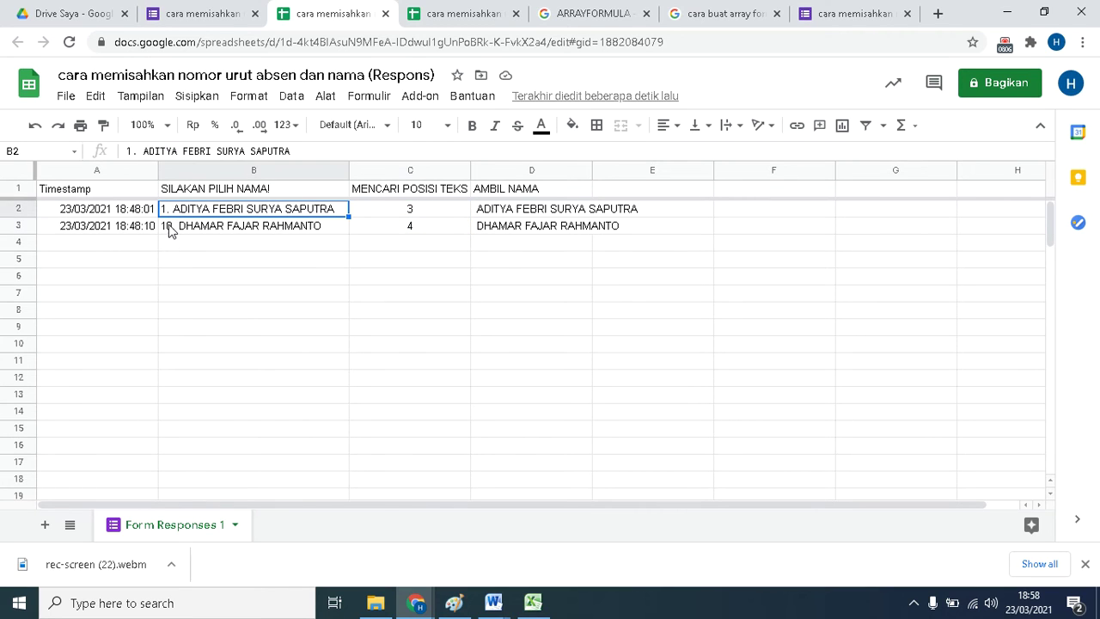
pyautogui.click(171, 228)
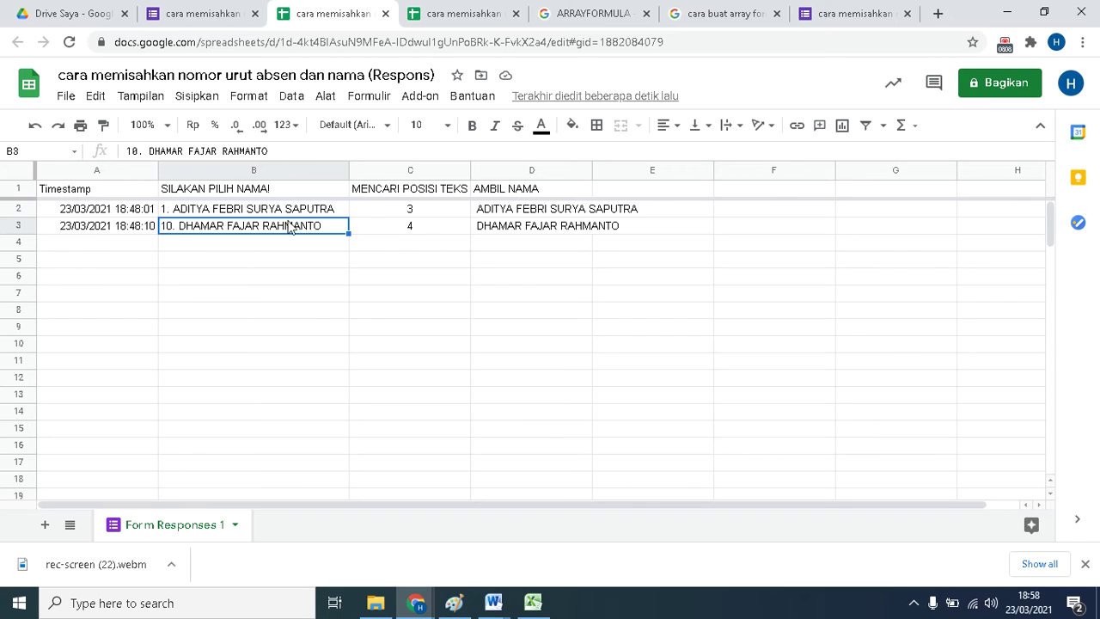
pyautogui.click(416, 226)
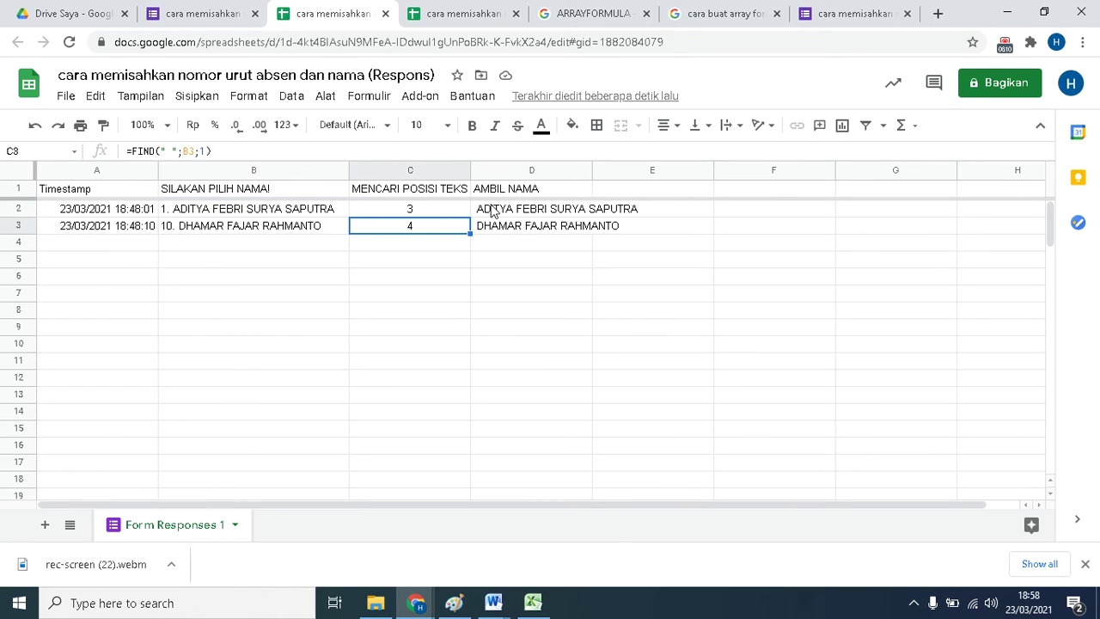
pyautogui.click(492, 210)
pyautogui.click(494, 229)
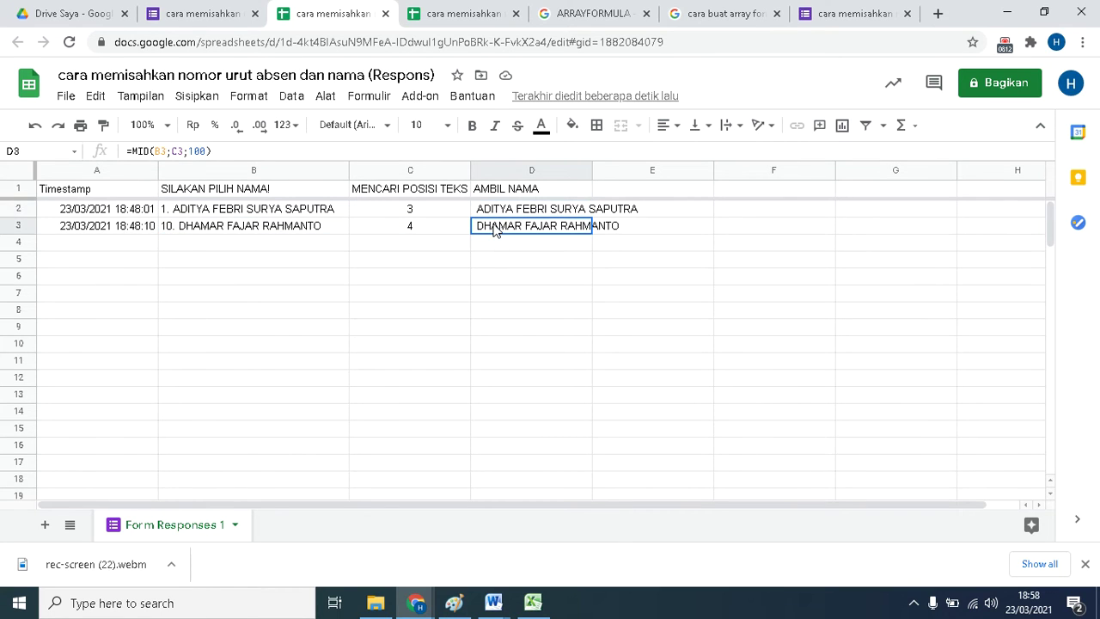
pyautogui.click(490, 214)
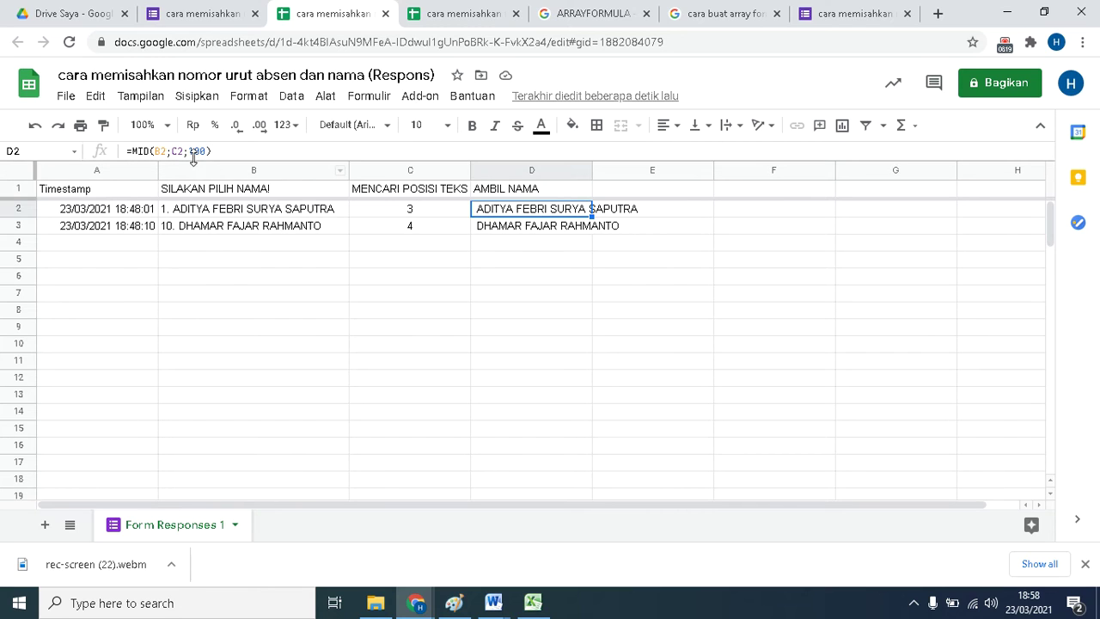
pyautogui.click(413, 210)
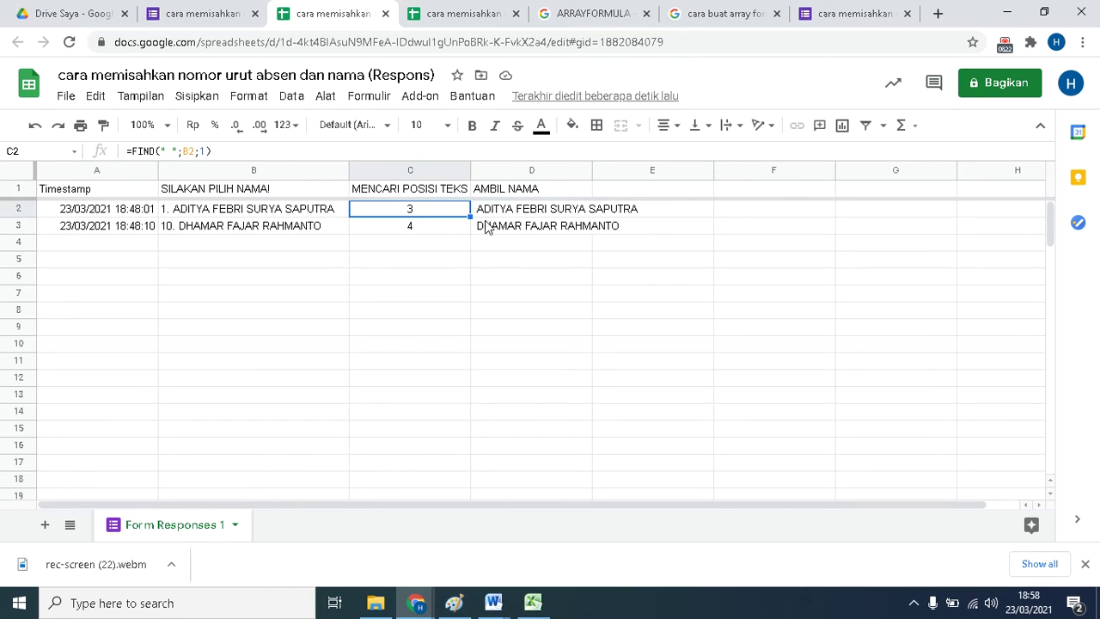
# Change the start position in D2's formula to C2+1, making it =MID(B2;C2+1;100).
pyautogui.click(493, 214)
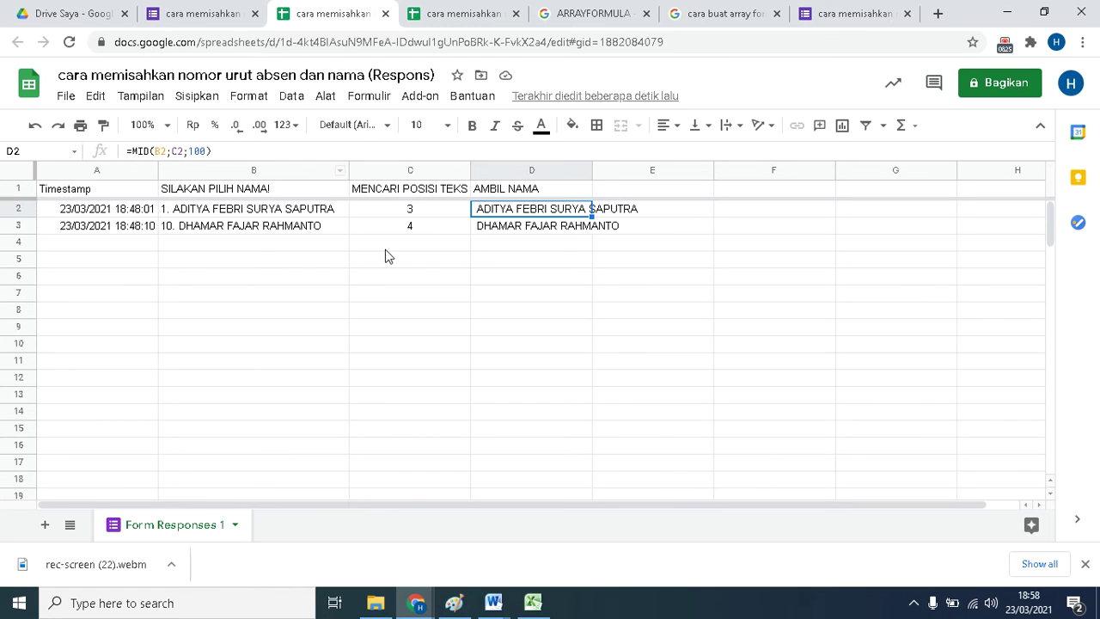
pyautogui.click(184, 150)
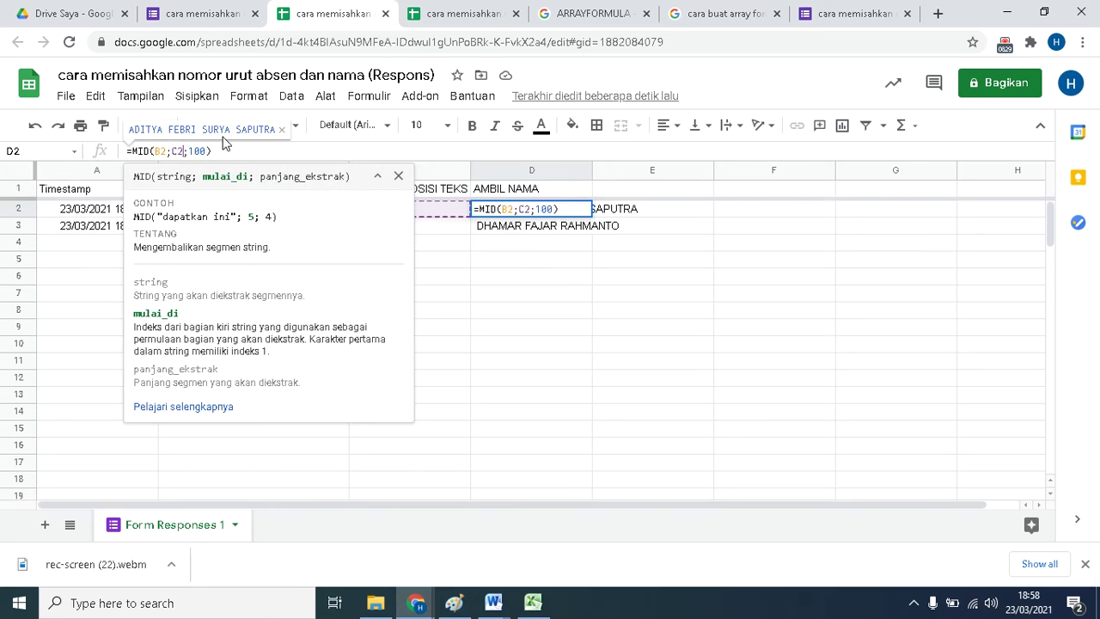
pyautogui.write('+1')
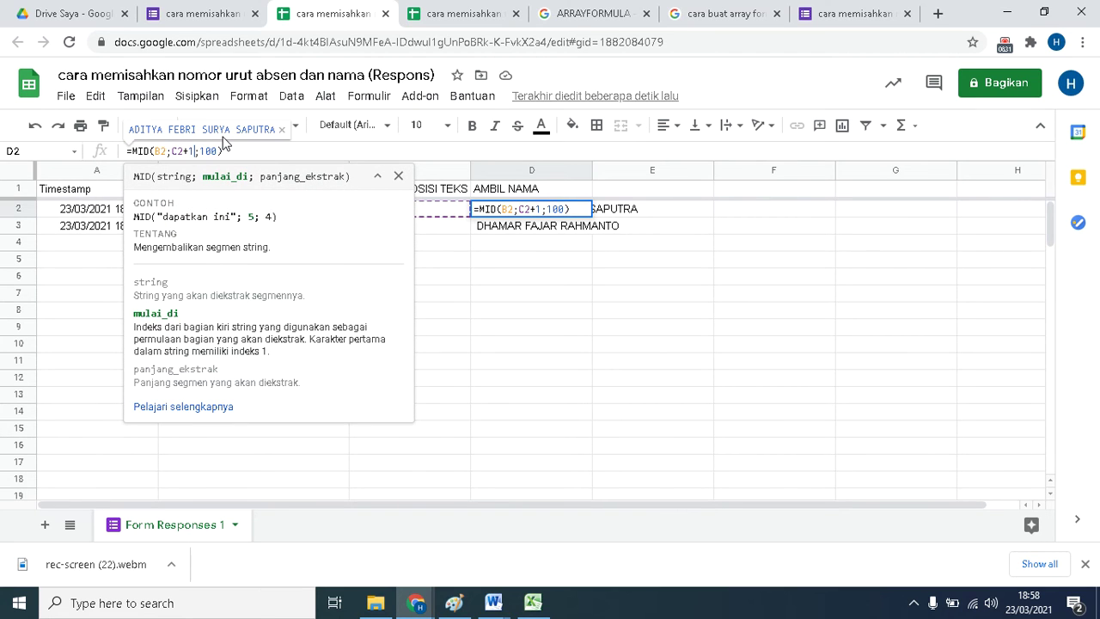
pyautogui.press('Return')
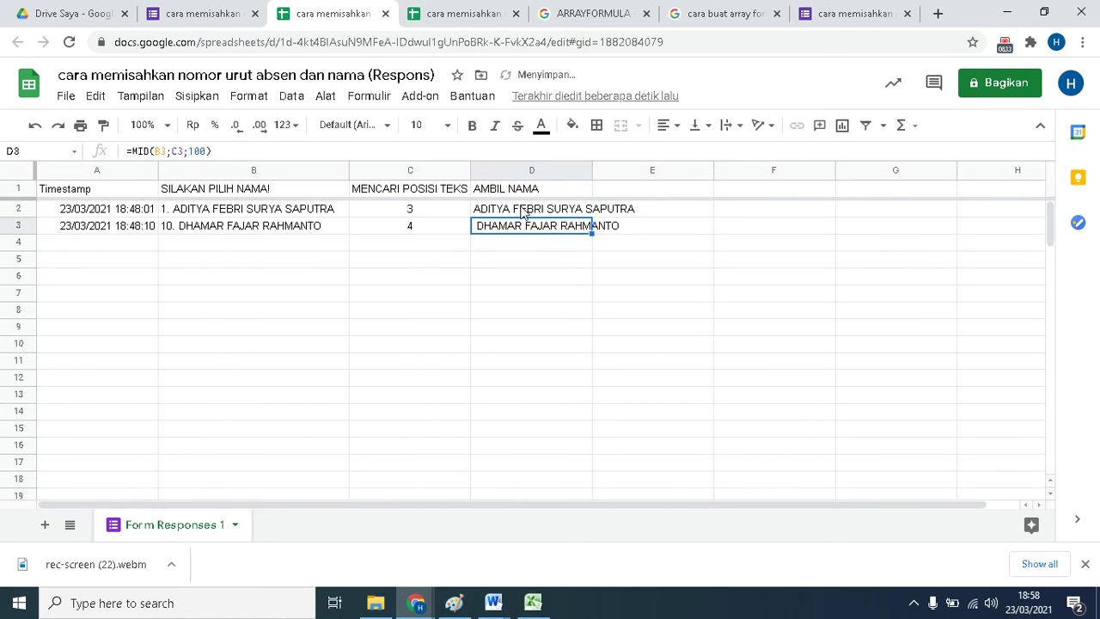
# Fill the corrected MID formula from D2 down to D3 and check the formula in D3.
pyautogui.click(520, 211)
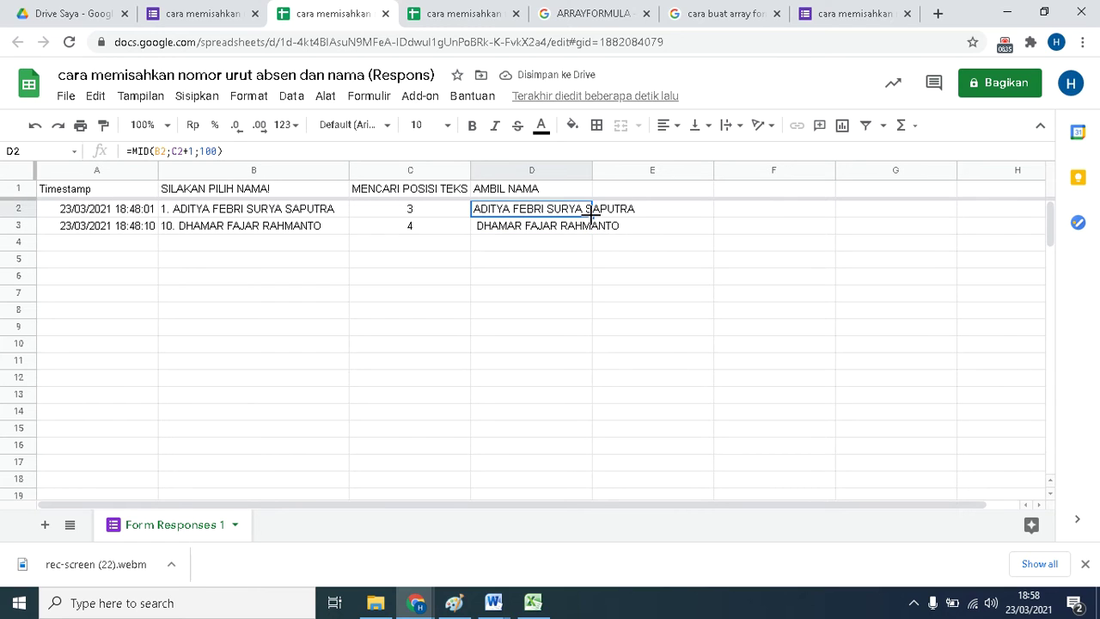
pyautogui.moveTo(592, 215); pyautogui.dragTo(567, 243)
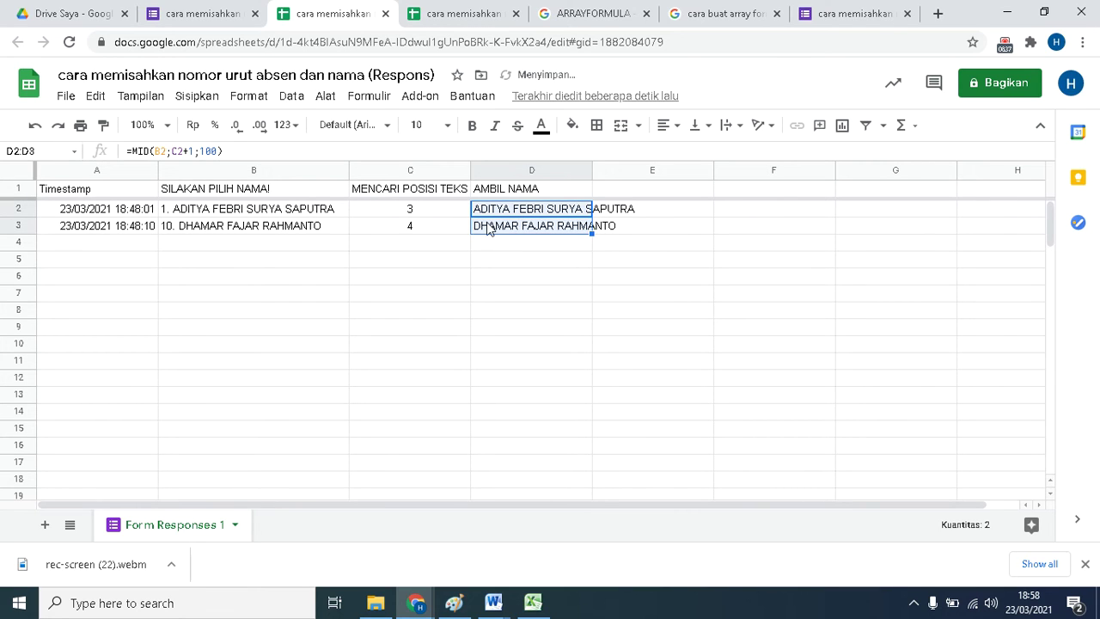
pyautogui.click(487, 225)
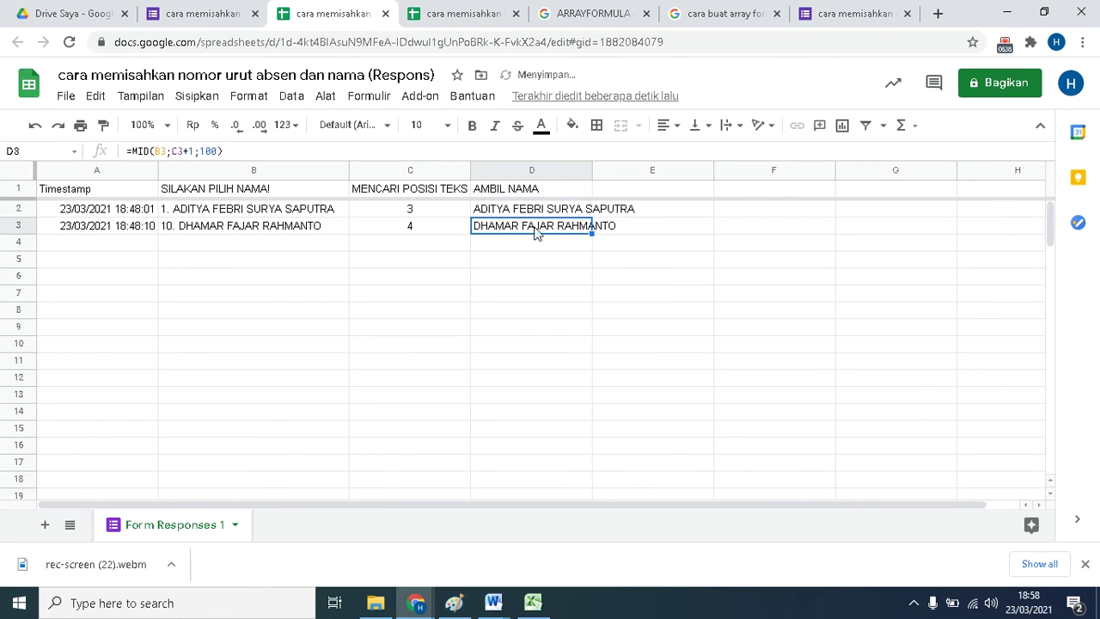
# Undo the last formula fill in column D and redo it.
pyautogui.click(449, 208)
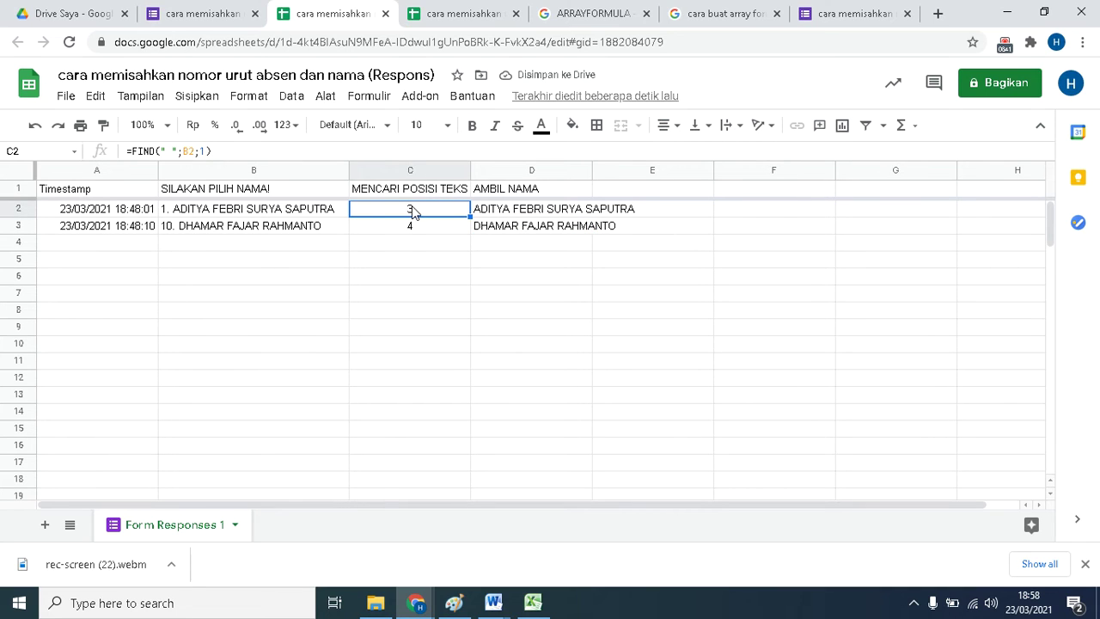
pyautogui.hotkey('ctrl', 'z')
pyautogui.hotkey('ctrl', 'y')
pyautogui.click(507, 209)
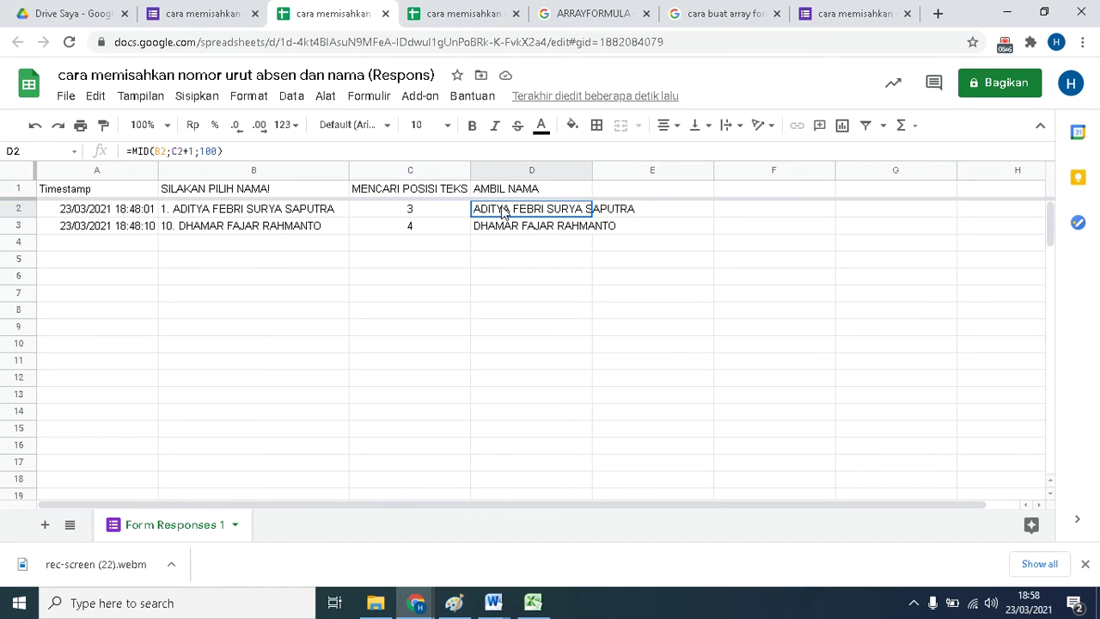
# Begin a MID formula in E2 with B2 as the source text: =MID(B2;.
pyautogui.click(655, 194)
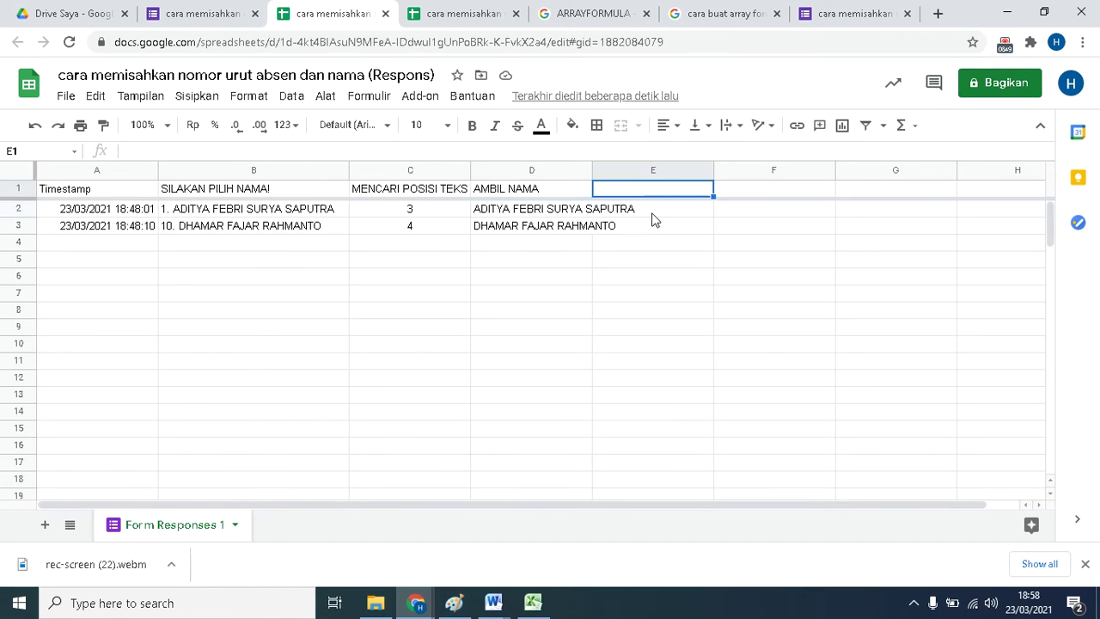
pyautogui.click(651, 212)
pyautogui.write('=')
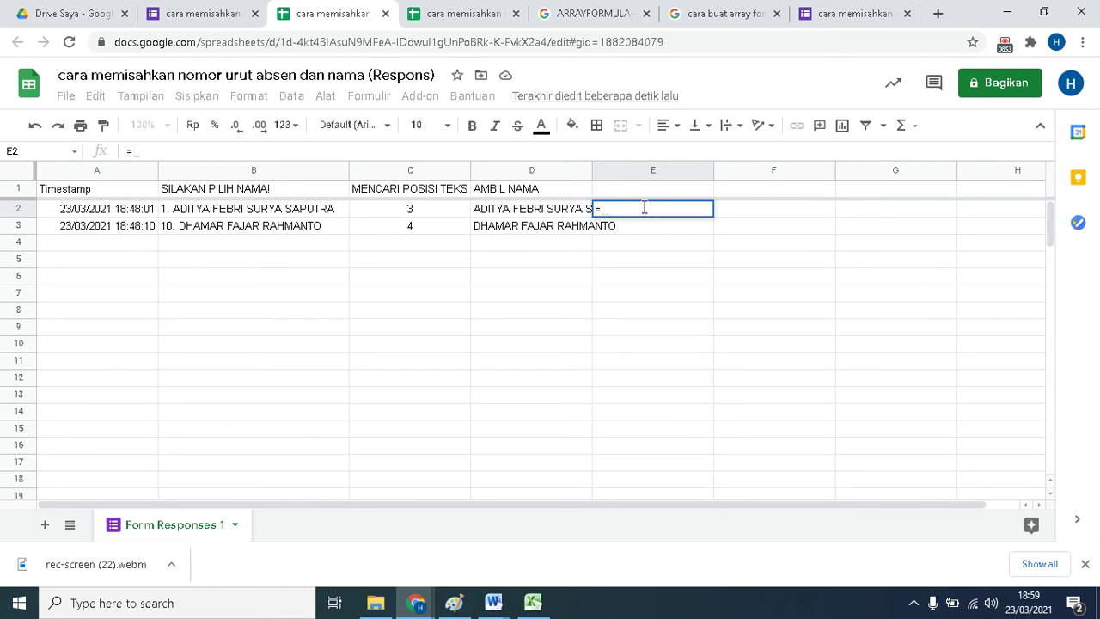
pyautogui.write('F')
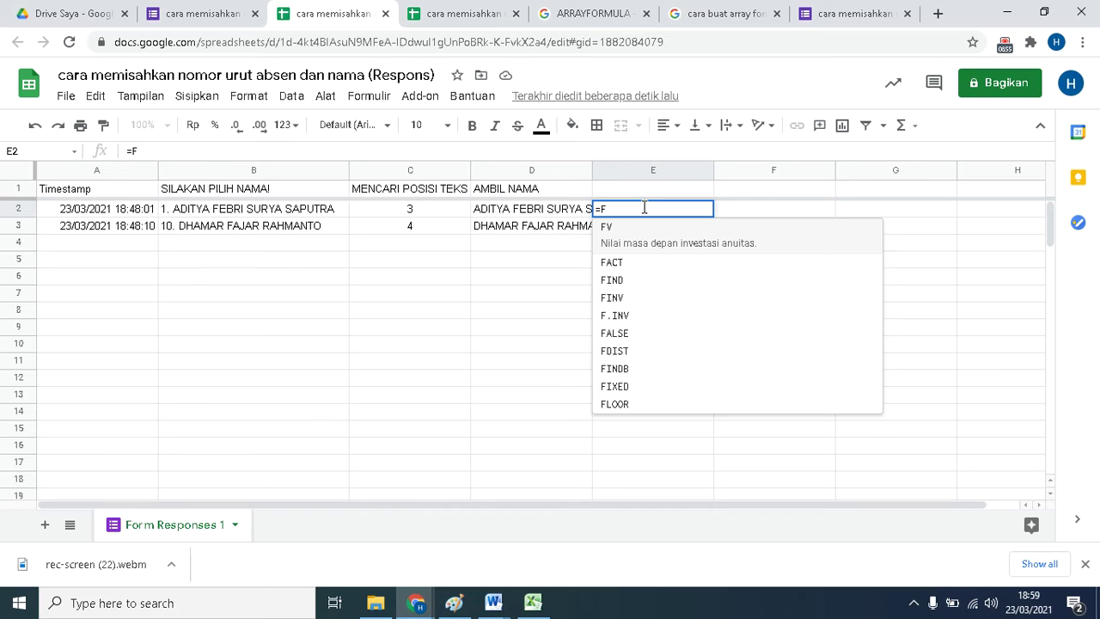
pyautogui.press('BackSpace')
pyautogui.write('MID(')
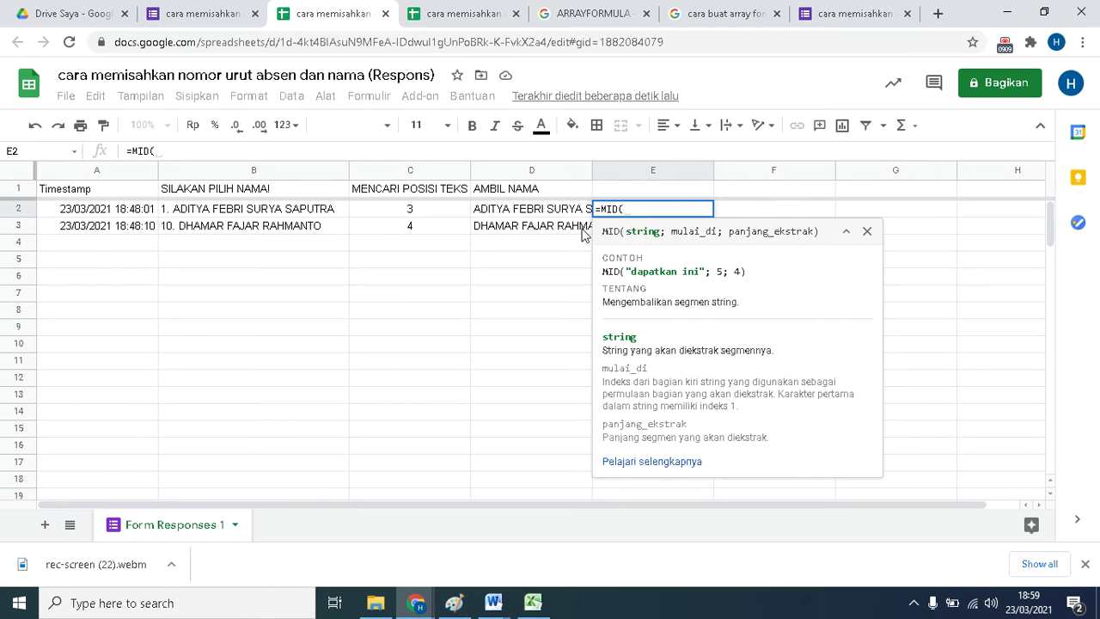
pyautogui.click(173, 213)
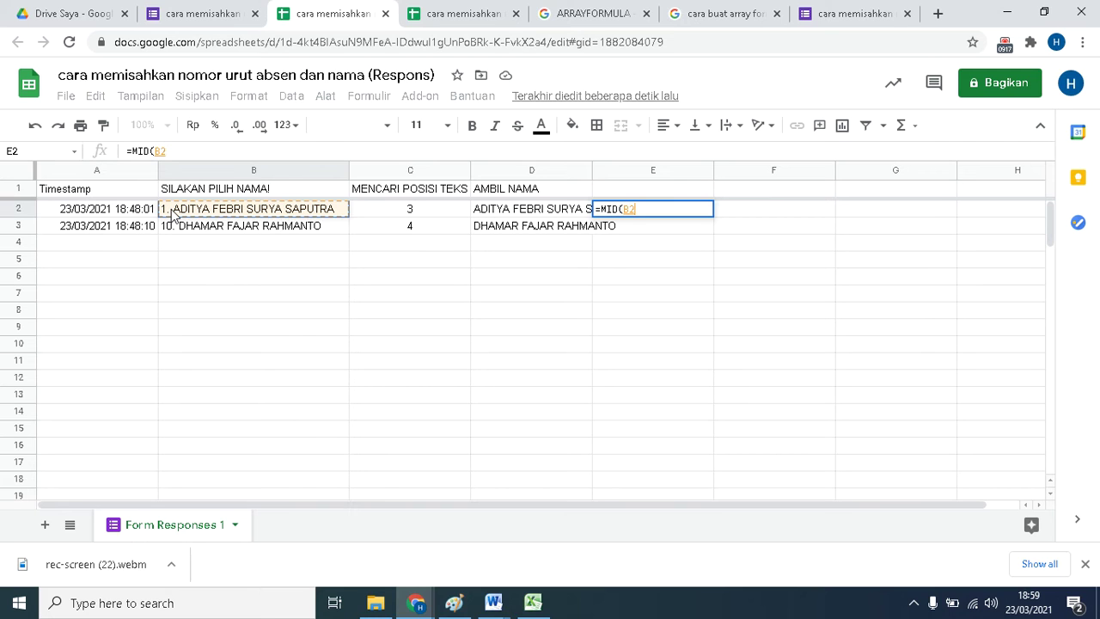
pyautogui.write(';')
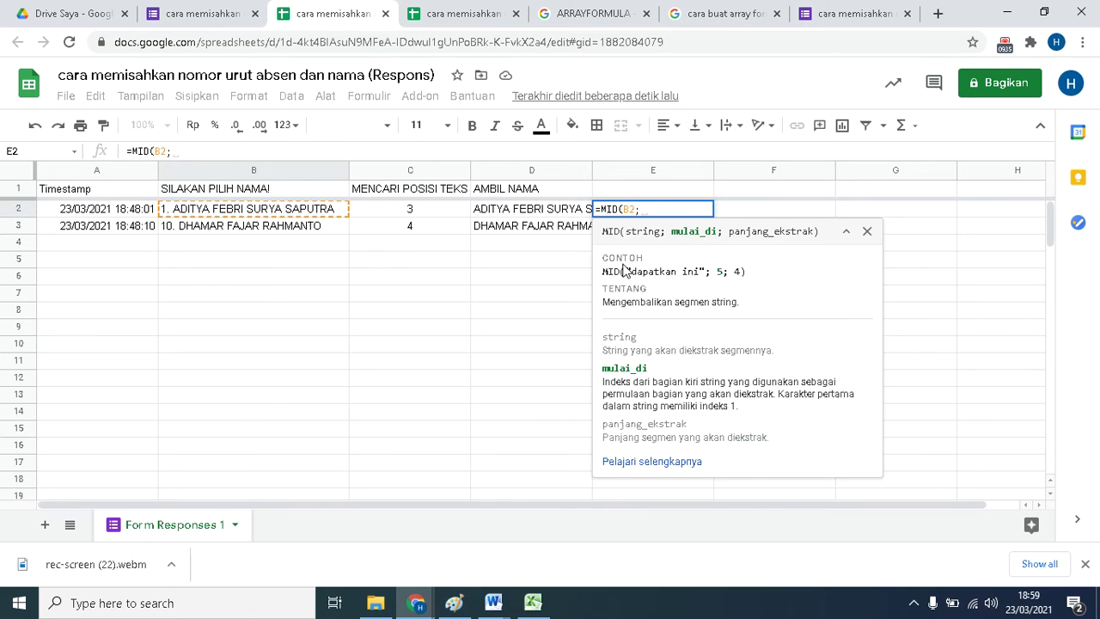
# Complete E2's formula as =MID(B2;FIND(" ";B2;1)+1;100), nesting FIND plus 1 as the start position and 100 as the length.
pyautogui.write('FIND')
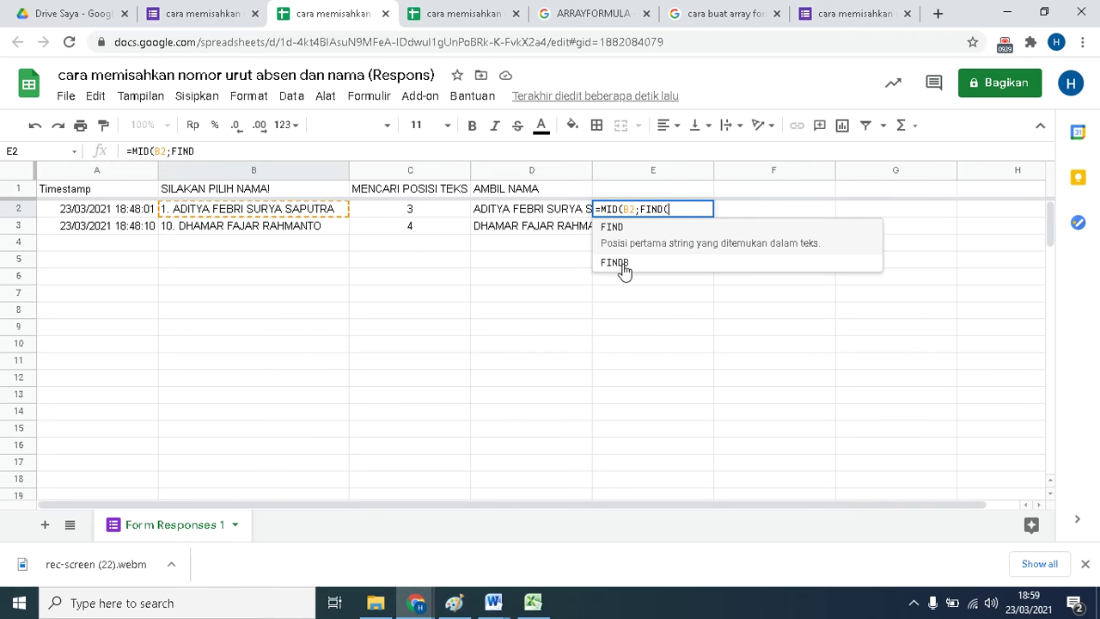
pyautogui.write('(')
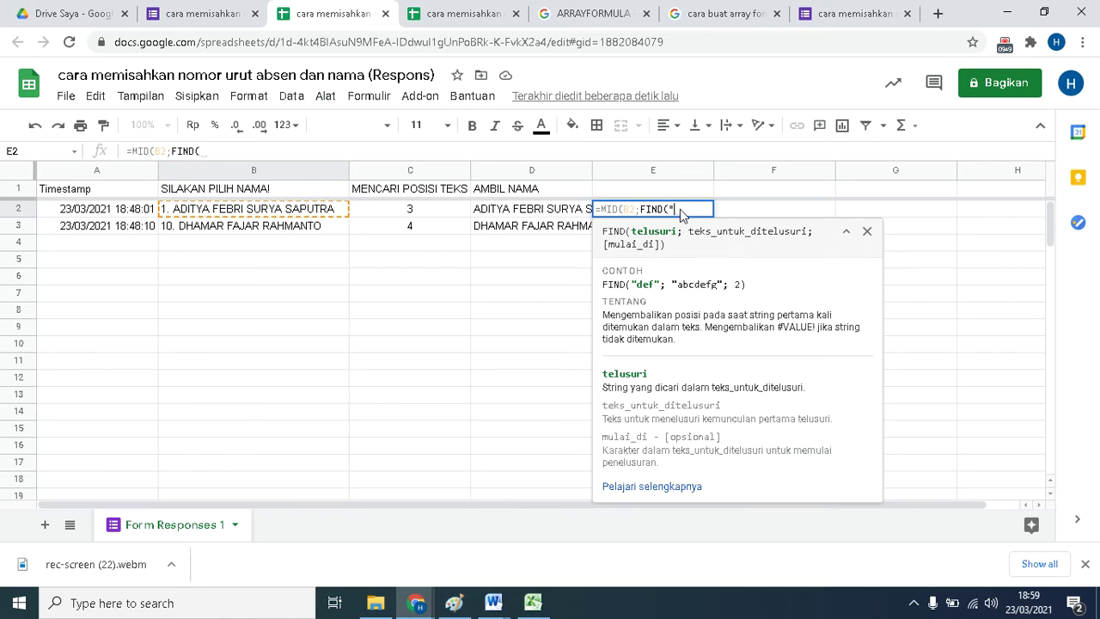
pyautogui.write('"')
pyautogui.write(';')
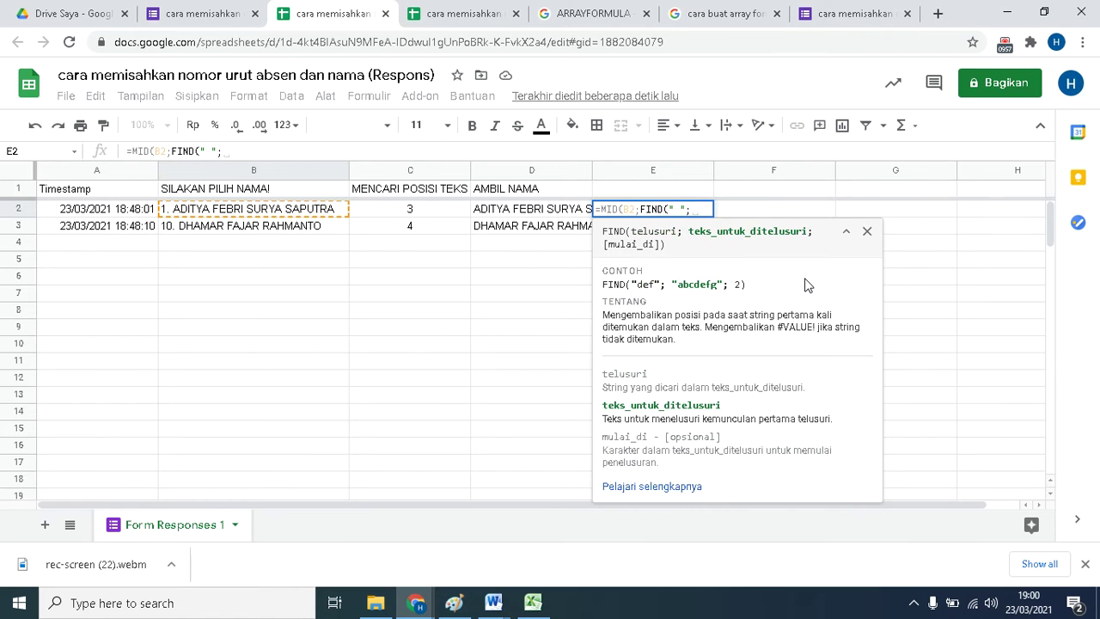
pyautogui.click(178, 214)
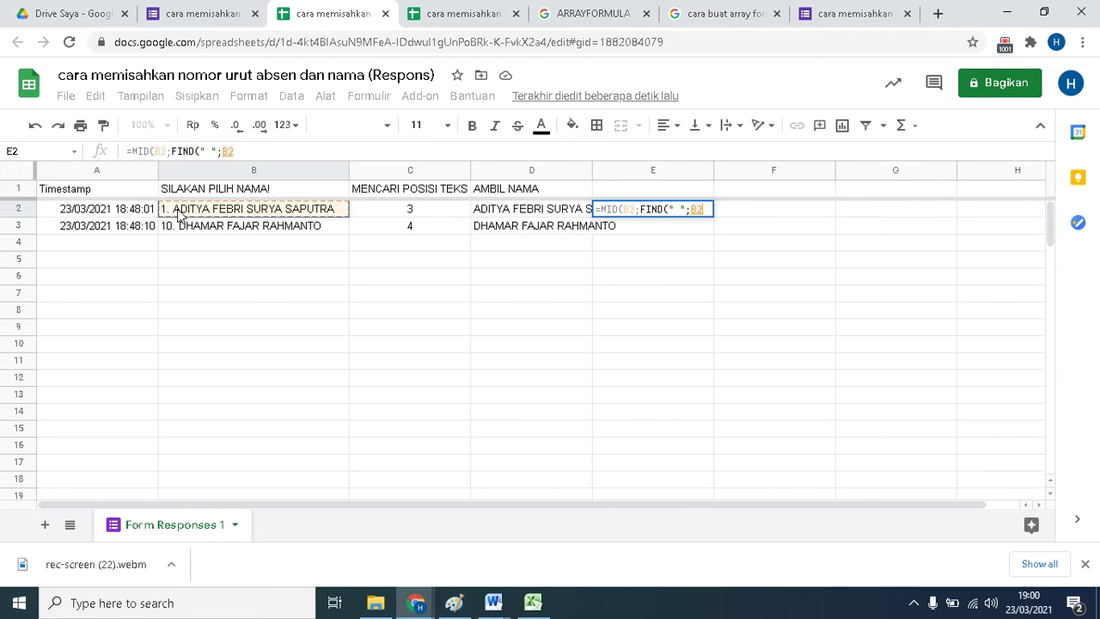
pyautogui.write(';')
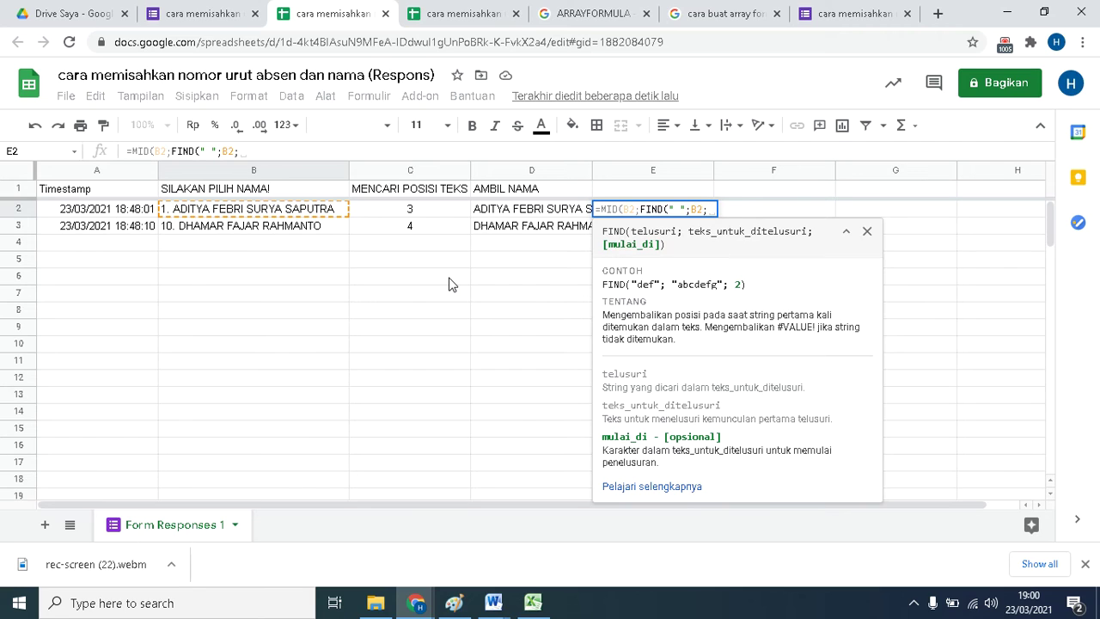
pyautogui.write('1')
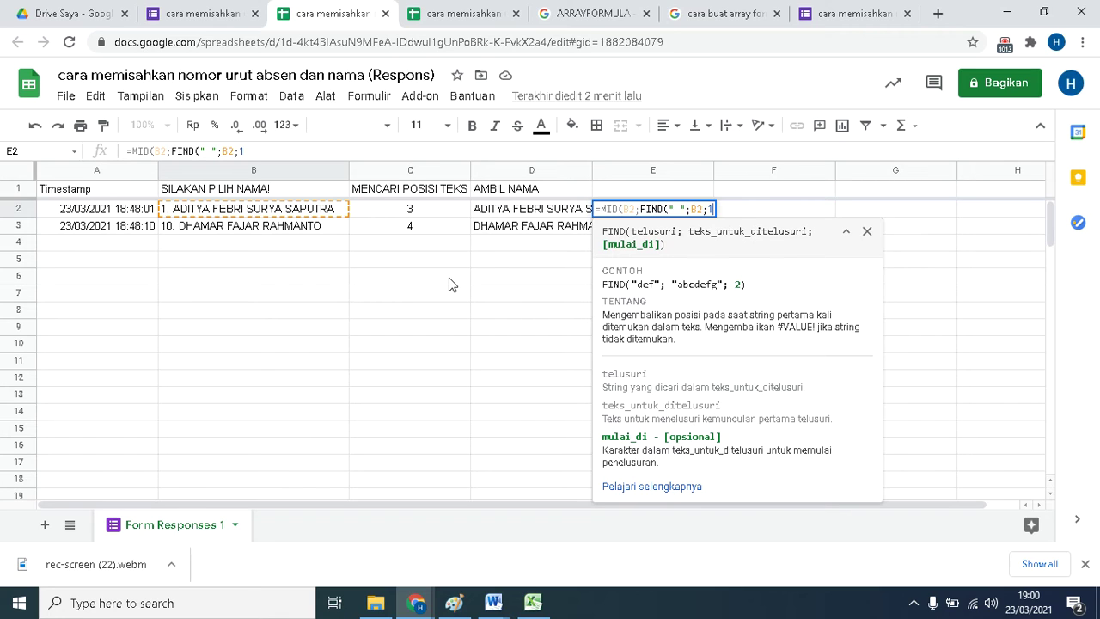
pyautogui.write(')')
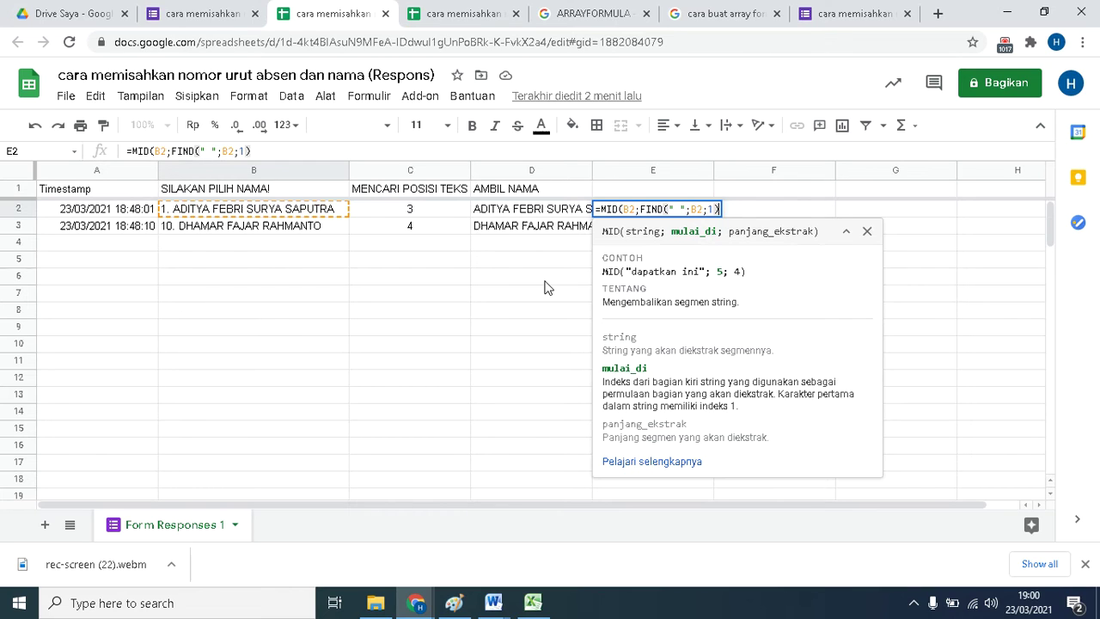
pyautogui.write('+1;')
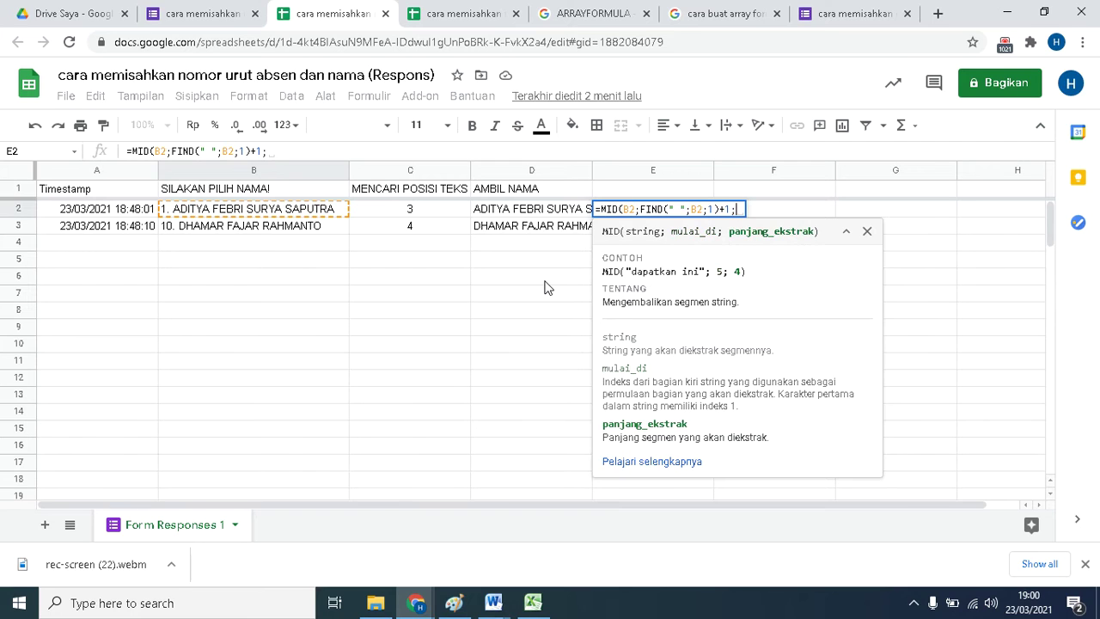
pyautogui.write('100')
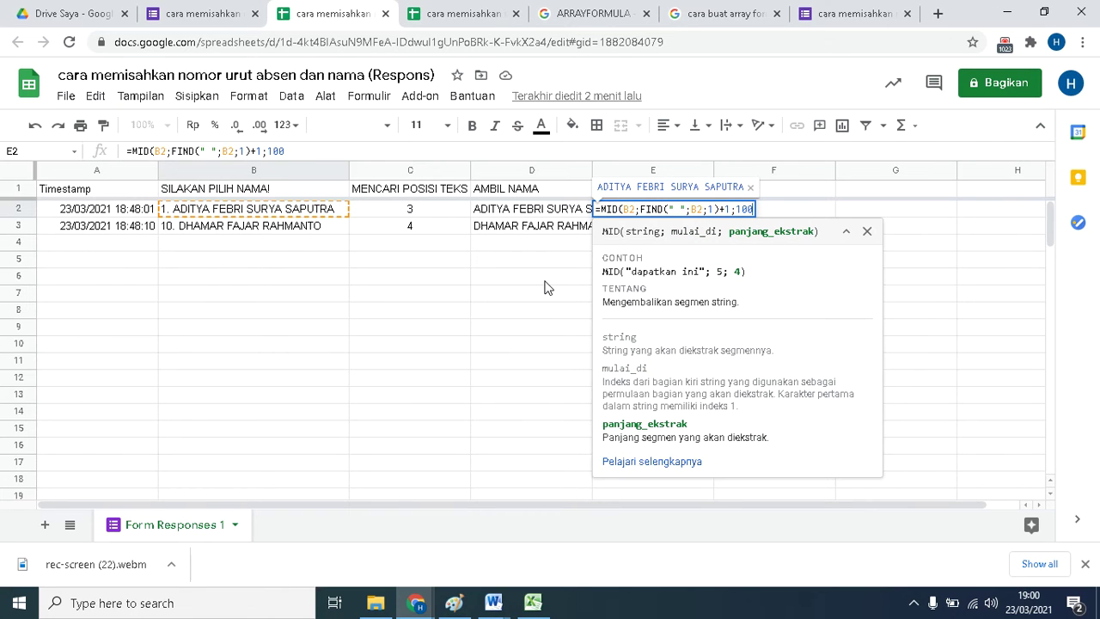
pyautogui.write(')')
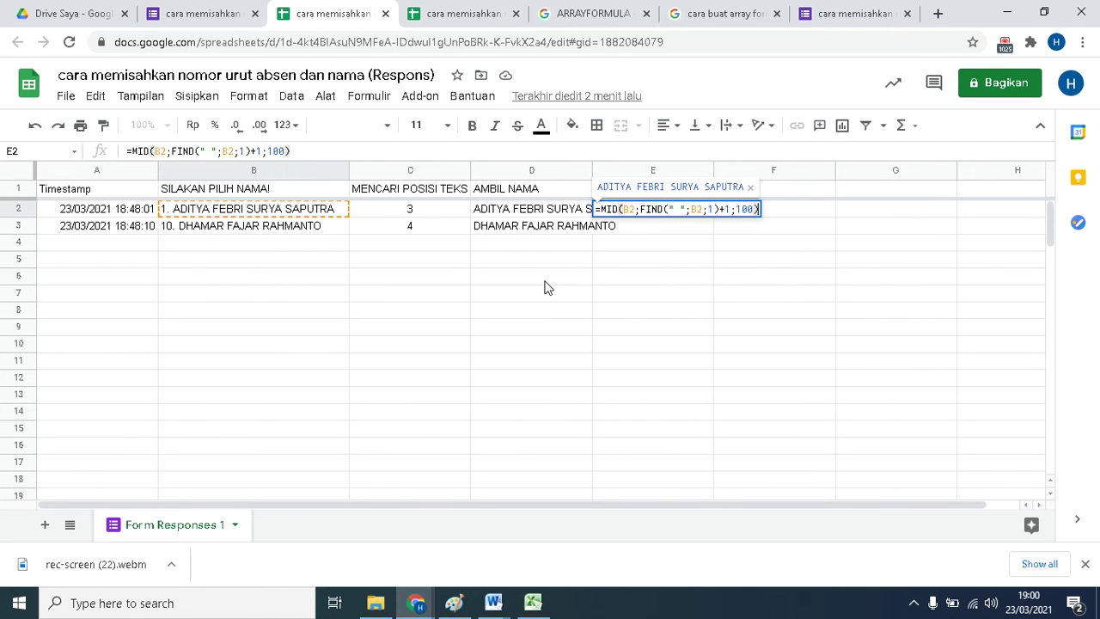
pyautogui.press('Return')
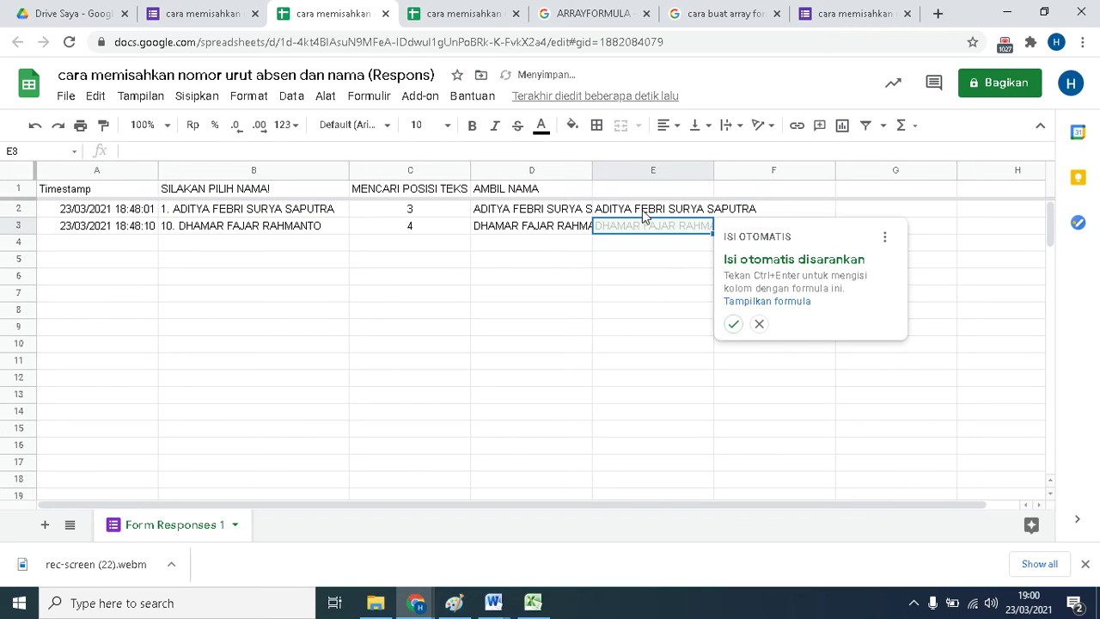
# Widen column E to fit the name in E2 and review its combined formula against the source text in B2.
pyautogui.click(636, 213)
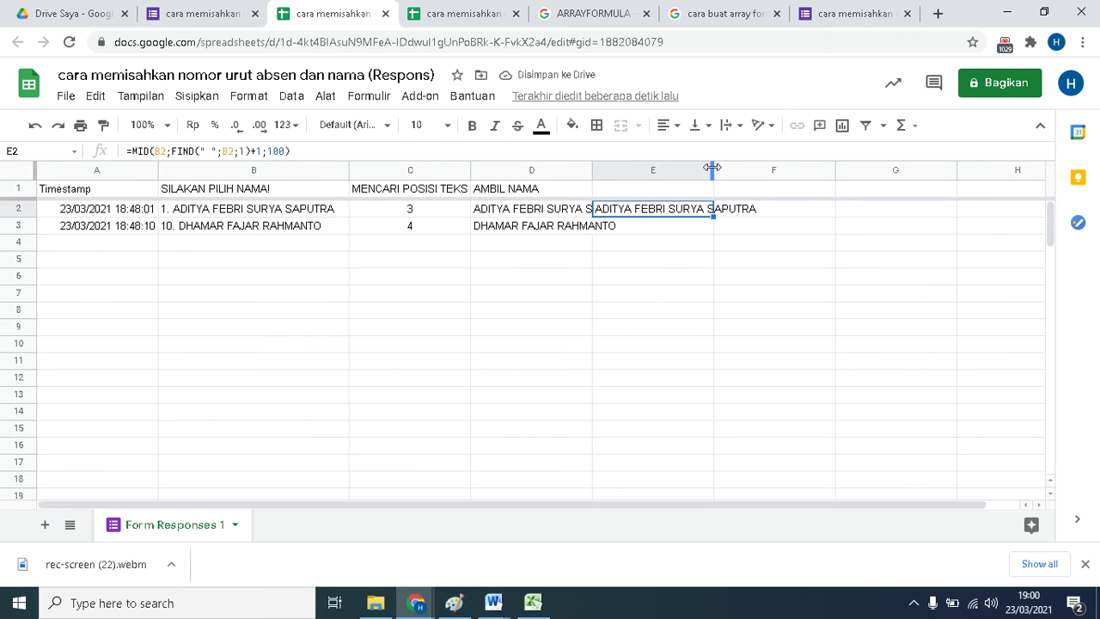
pyautogui.moveTo(714, 171); pyautogui.dragTo(761, 172)
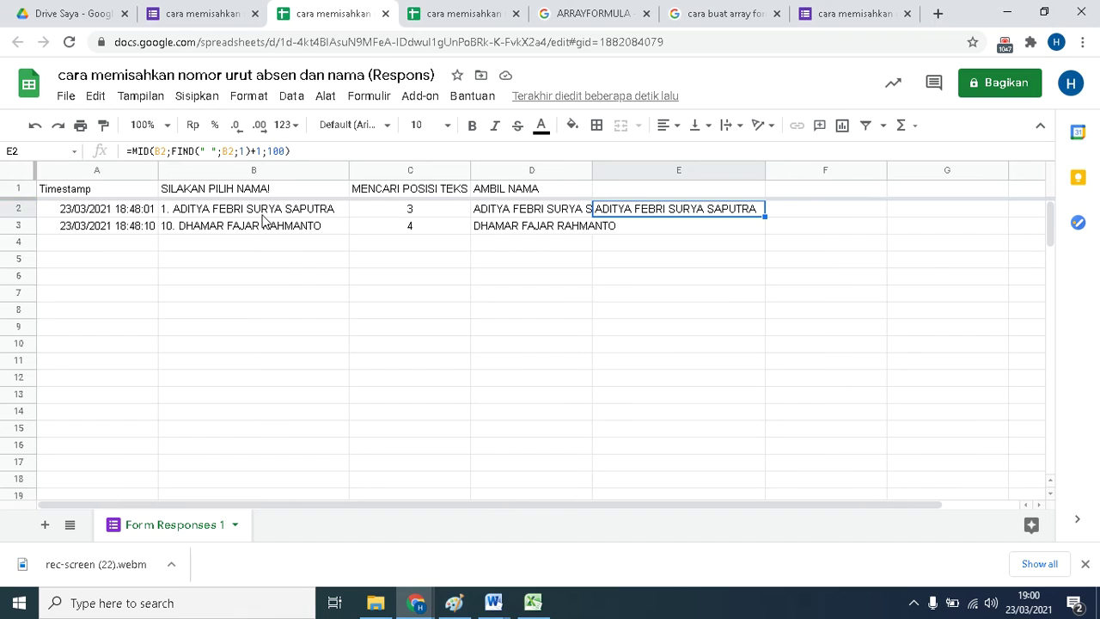
pyautogui.click(172, 213)
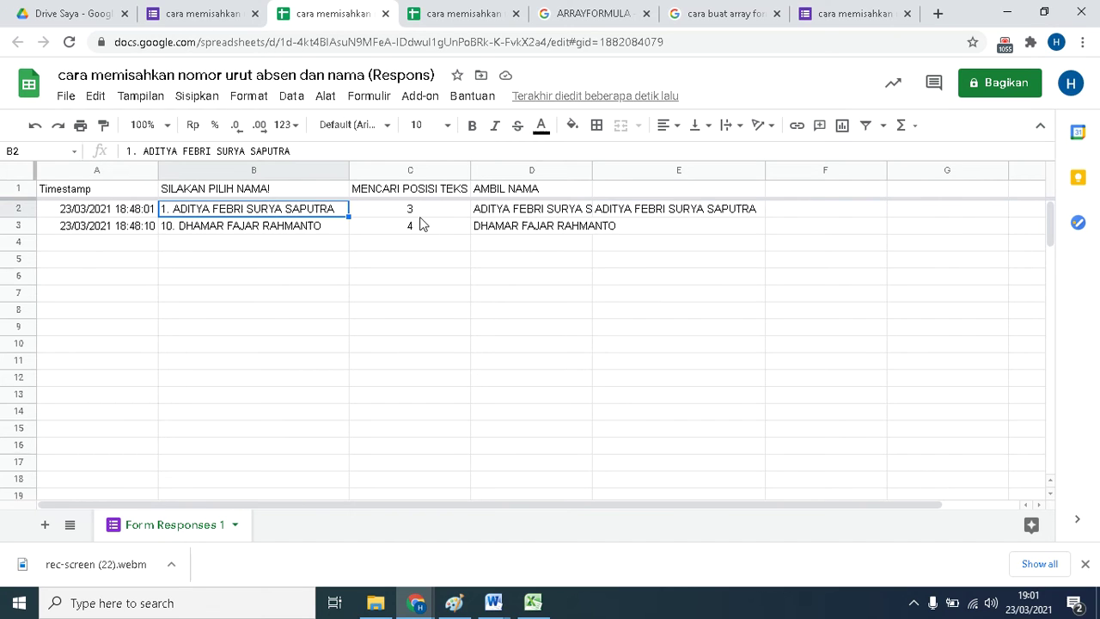
pyautogui.click(655, 210)
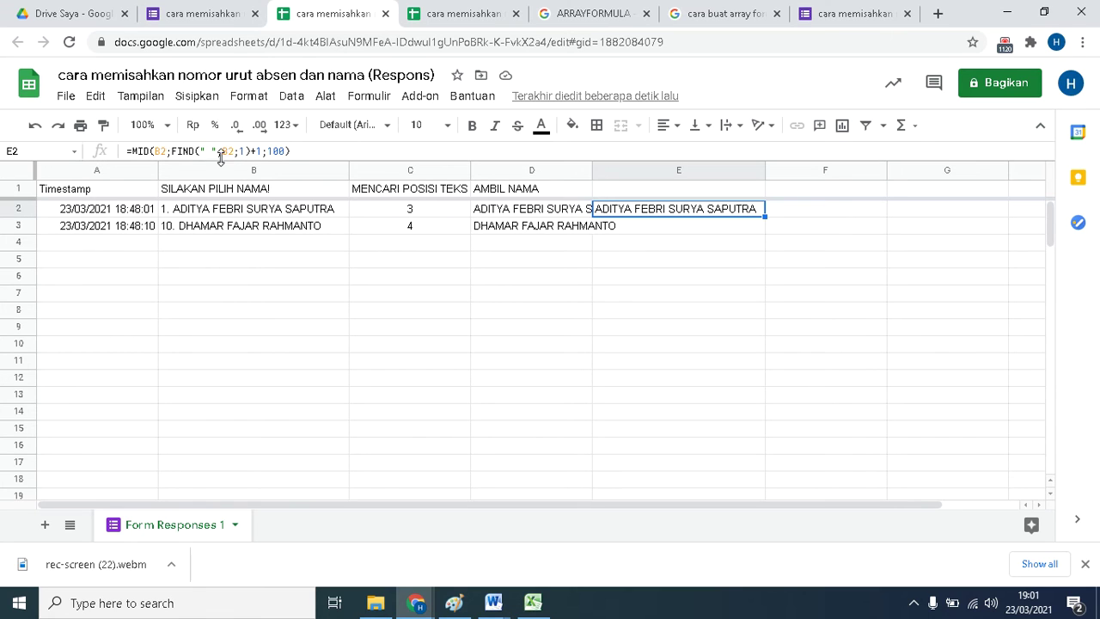
pyautogui.click(312, 151)
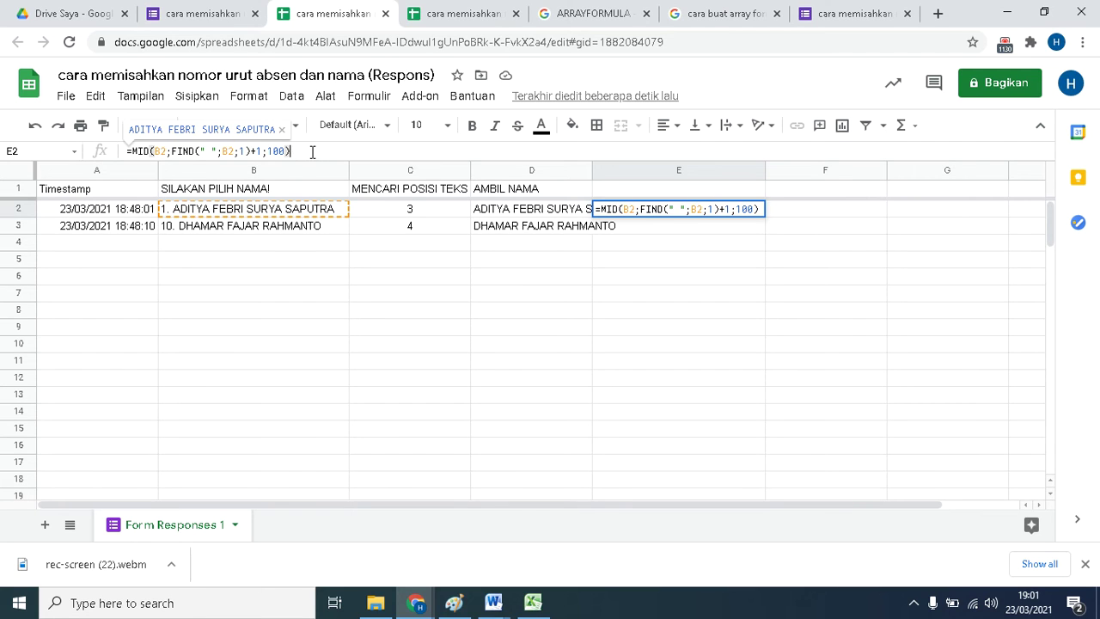
pyautogui.press('Return')
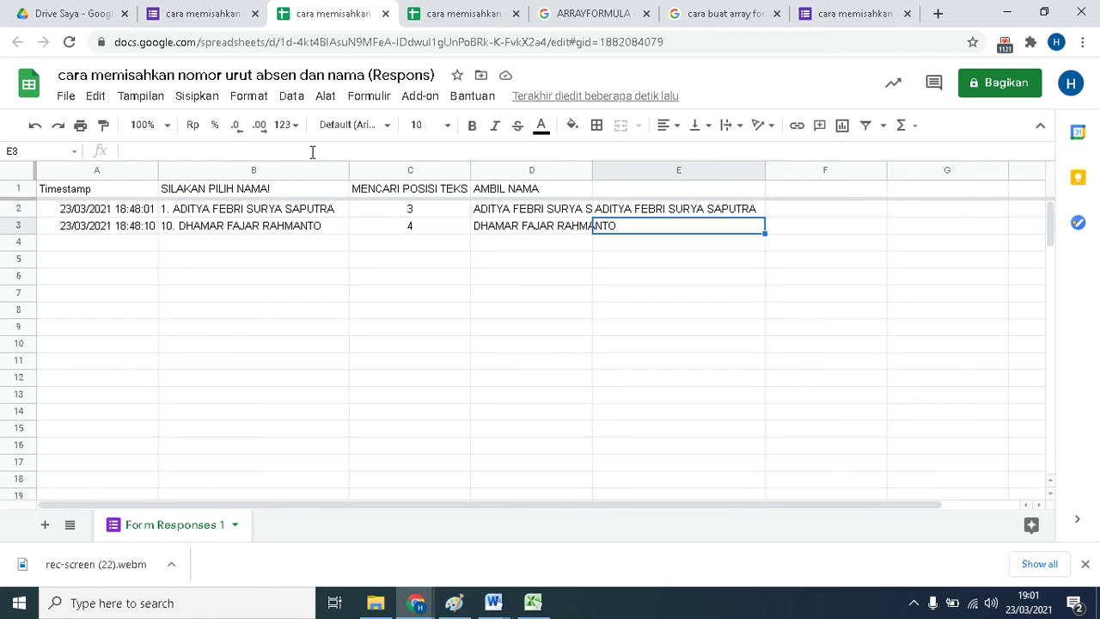
# Fill the combined MID and FIND formula from E2 down to E3.
pyautogui.click(638, 213)
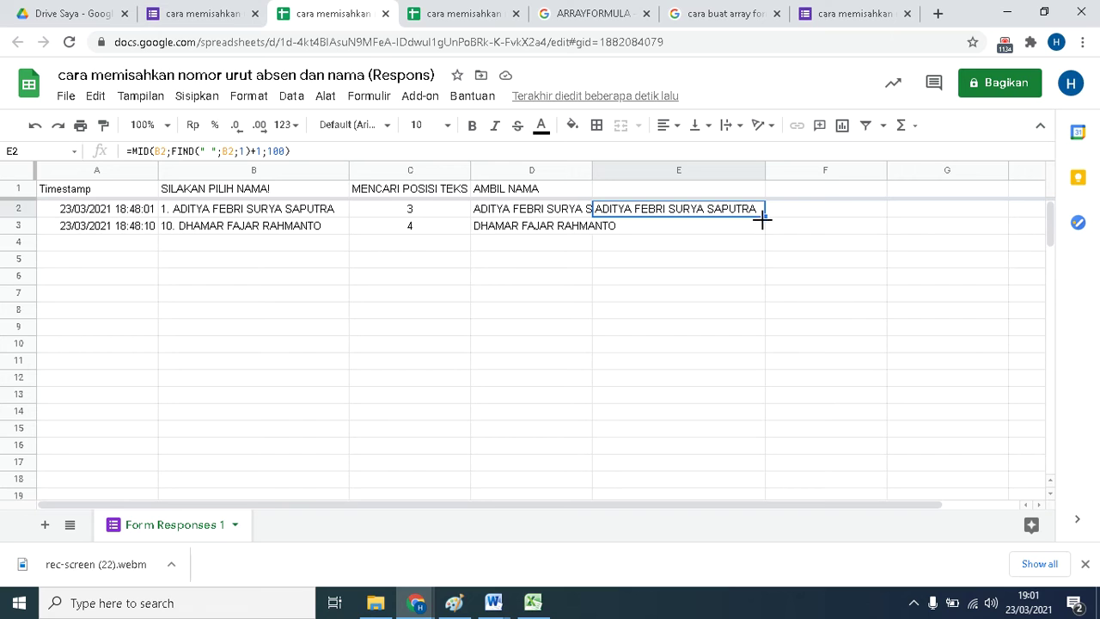
pyautogui.moveTo(763, 216); pyautogui.dragTo(646, 238)
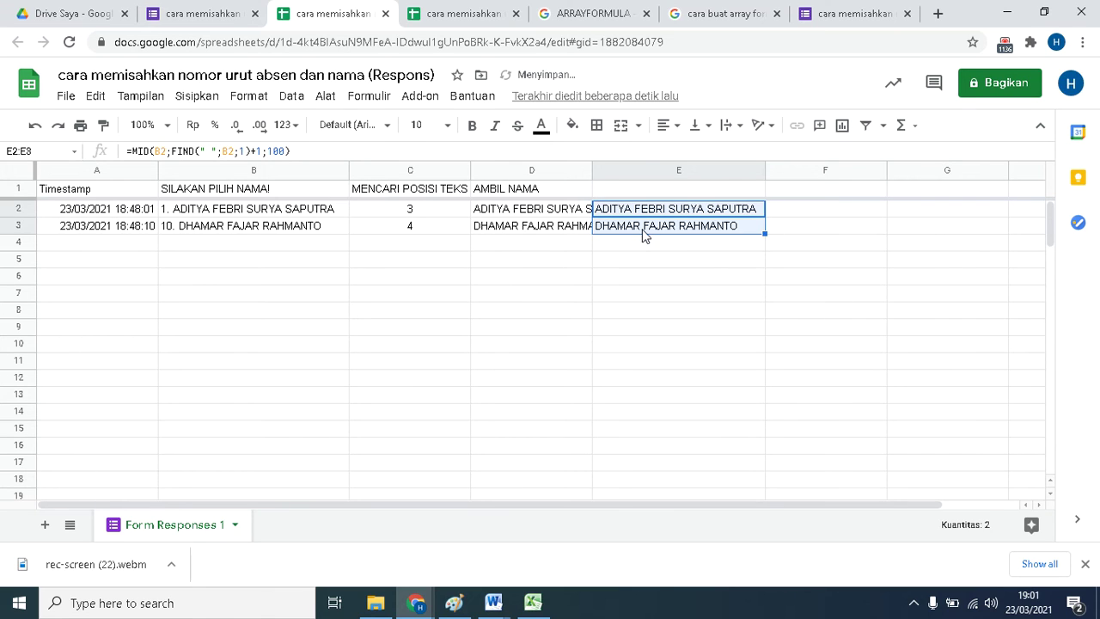
pyautogui.click(643, 235)
# Compare the separate FIND and MID formulas in C2 and D2 with the combined formula in E2, and check the empty rows below.
pyautogui.click(409, 215)
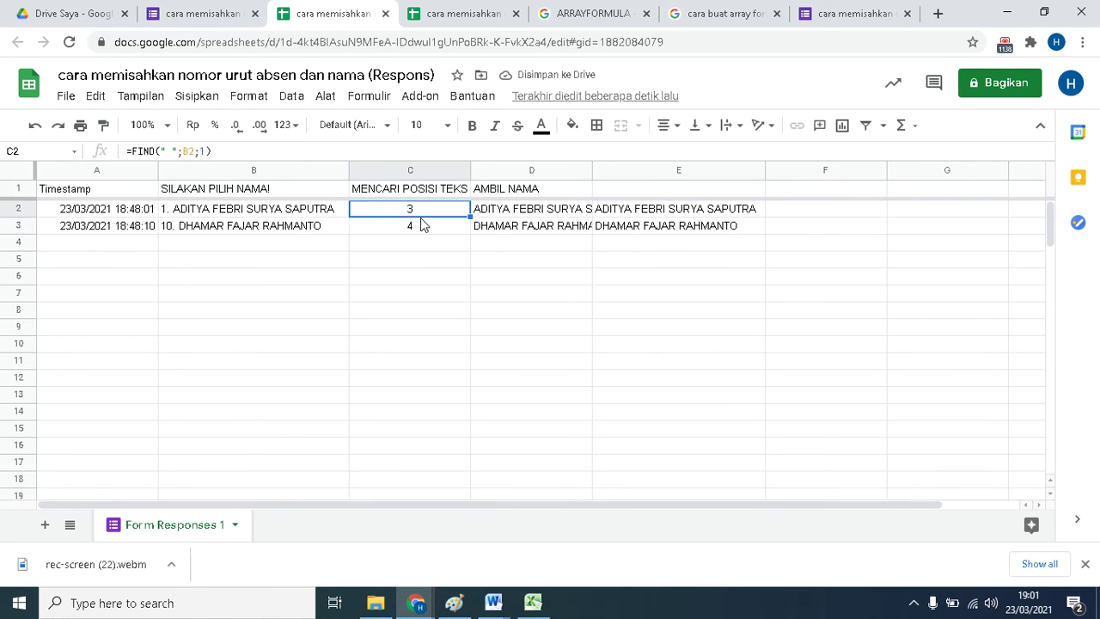
pyautogui.click(476, 211)
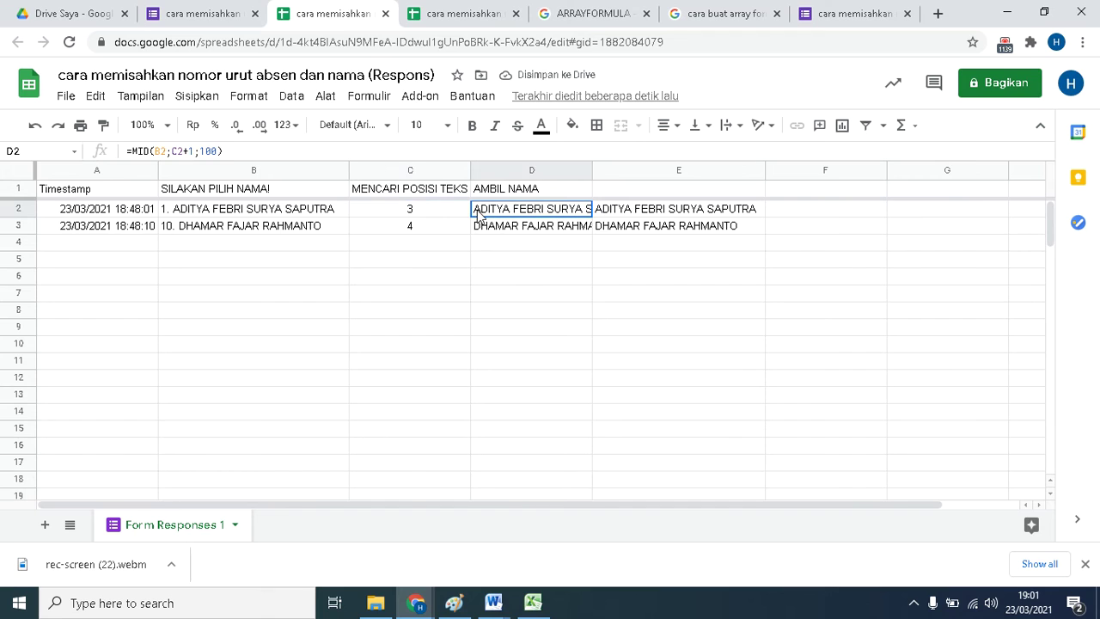
pyautogui.click(607, 215)
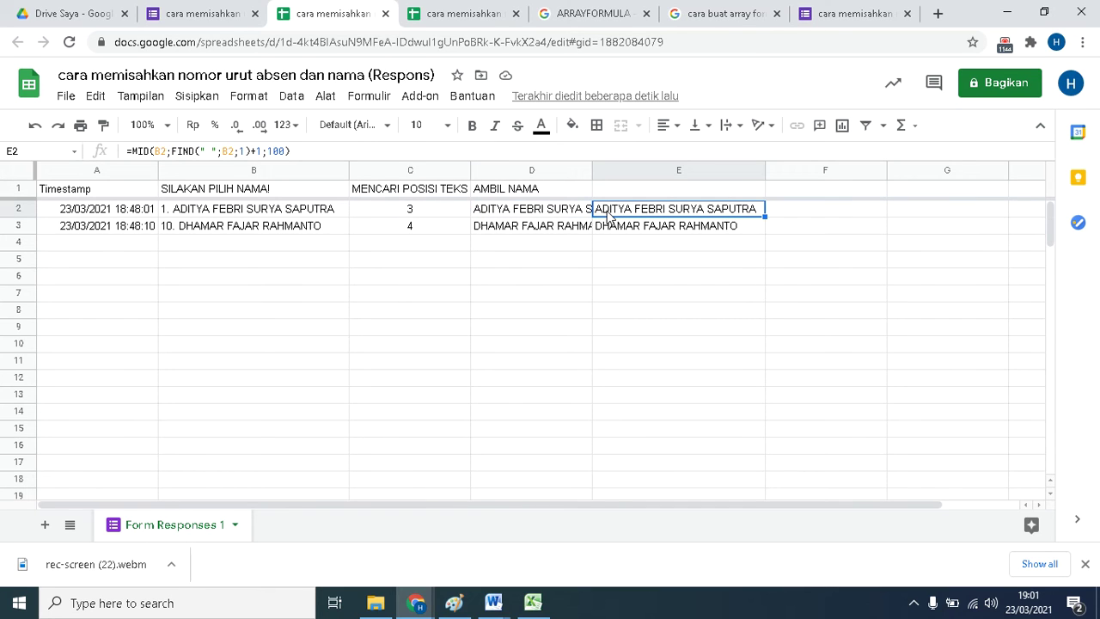
pyautogui.click(639, 183)
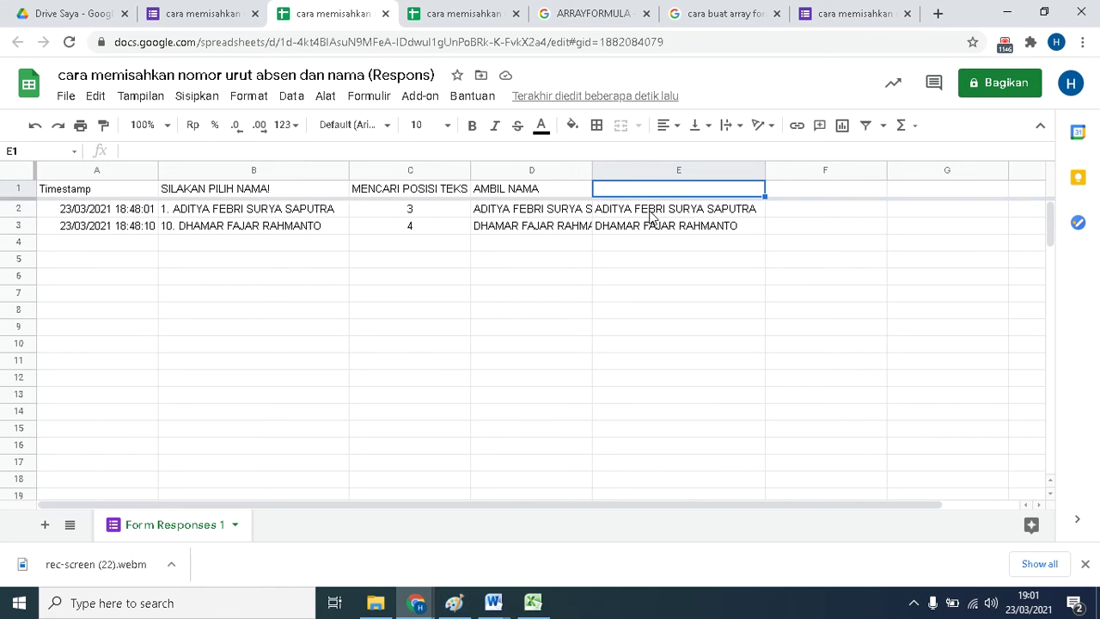
pyautogui.click(651, 215)
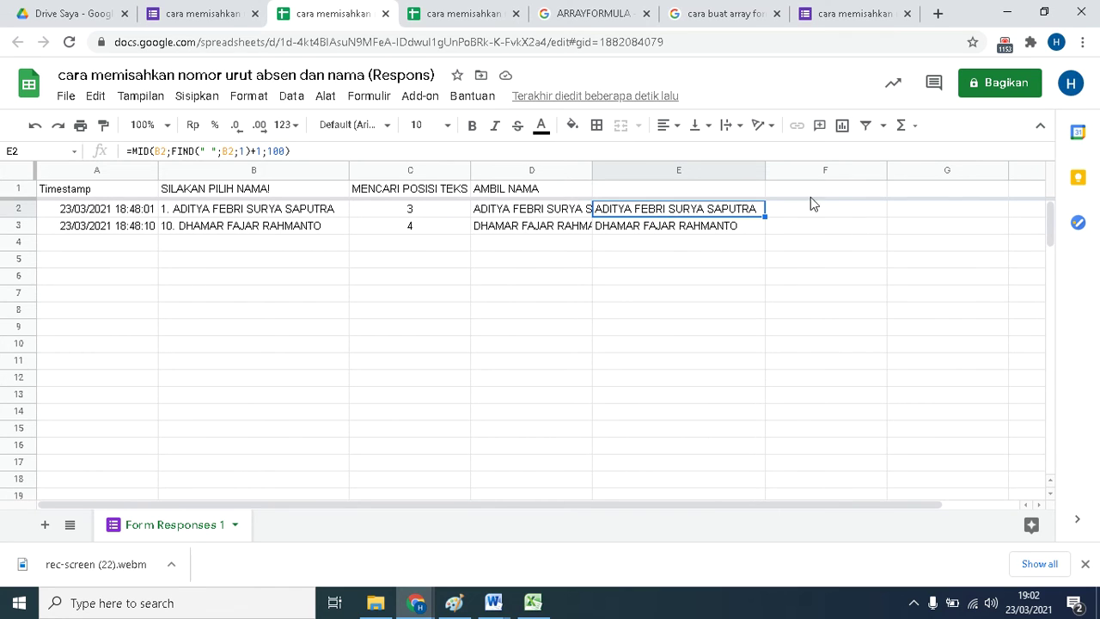
pyautogui.press('Down')
pyautogui.press('Down')
pyautogui.press('Down')
pyautogui.press('Down')
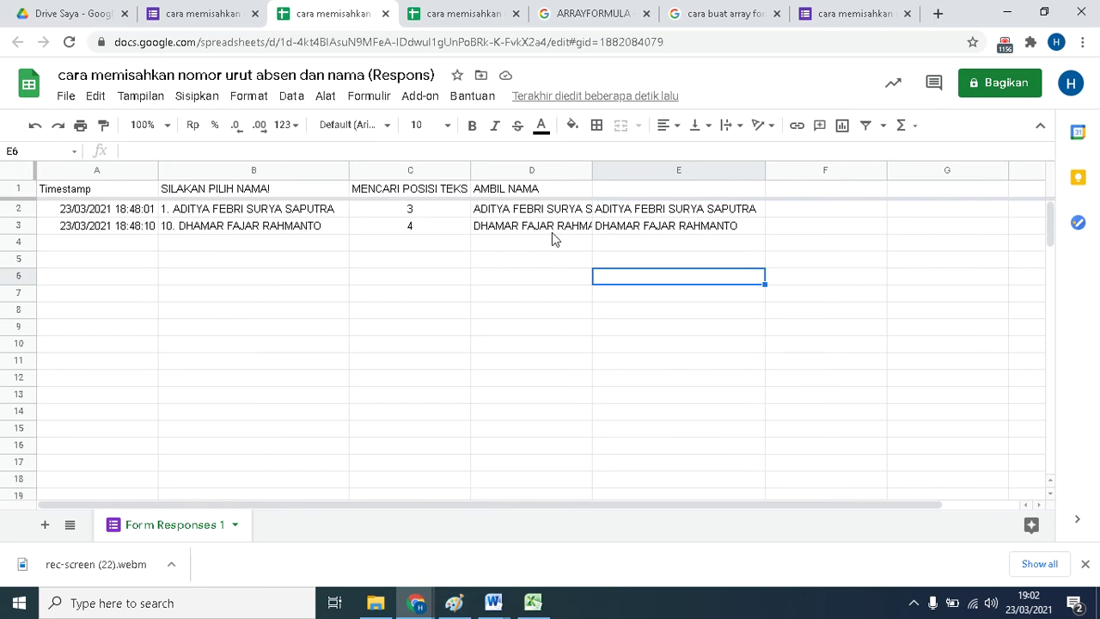
# Copy the combined MID and FIND formula from E2 into header cell F1.
pyautogui.click(640, 211)
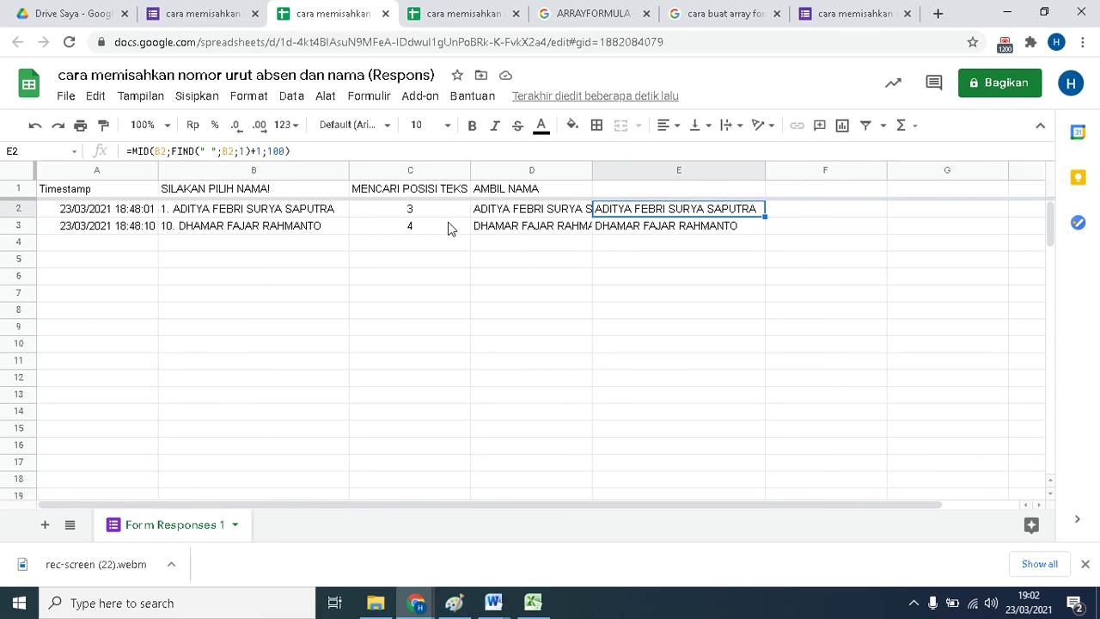
pyautogui.rightClick(627, 212)
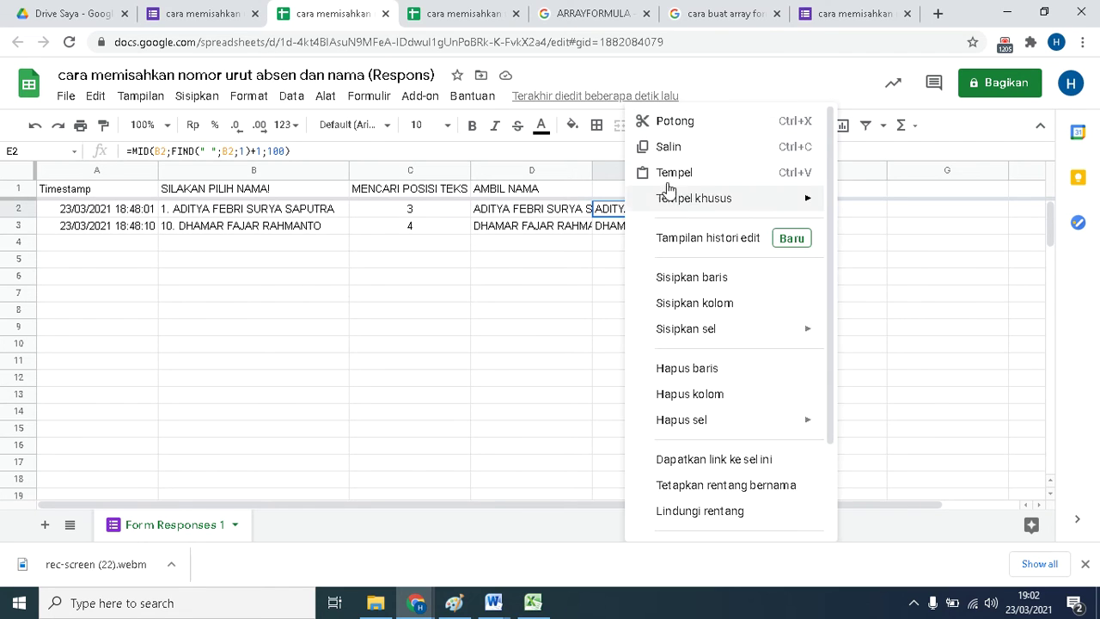
pyautogui.click(668, 148)
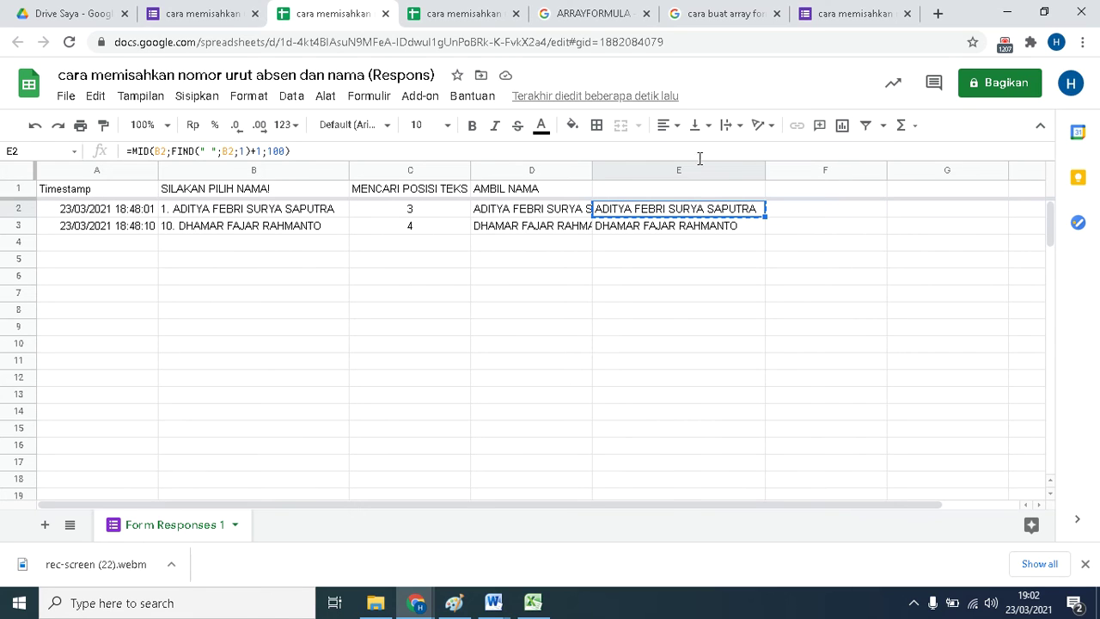
pyautogui.click(783, 191)
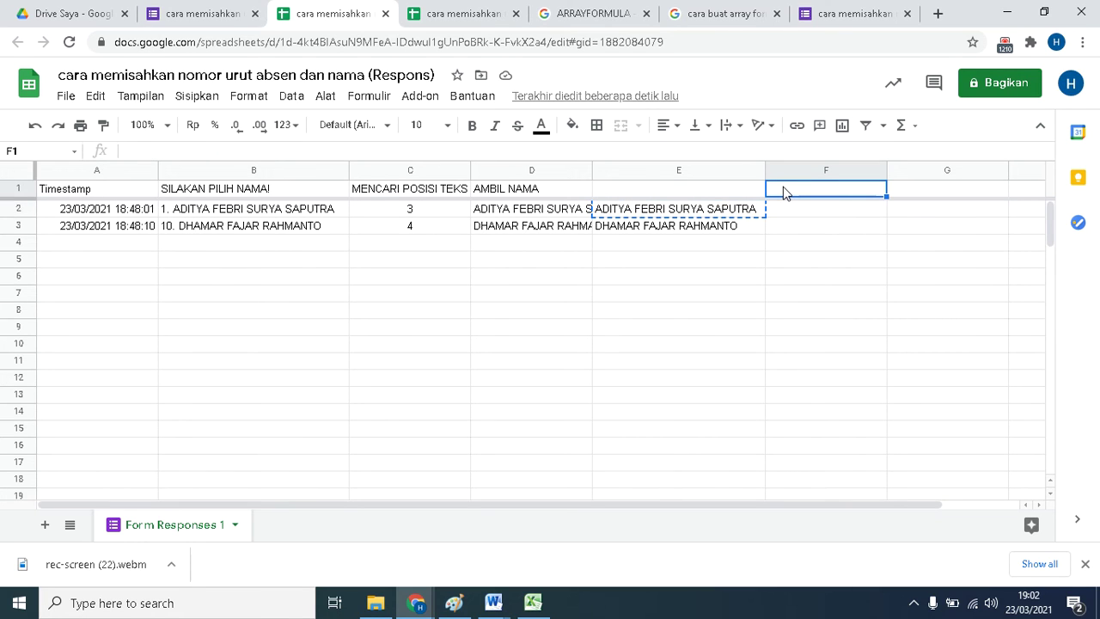
pyautogui.hotkey('ctrl', 'v')
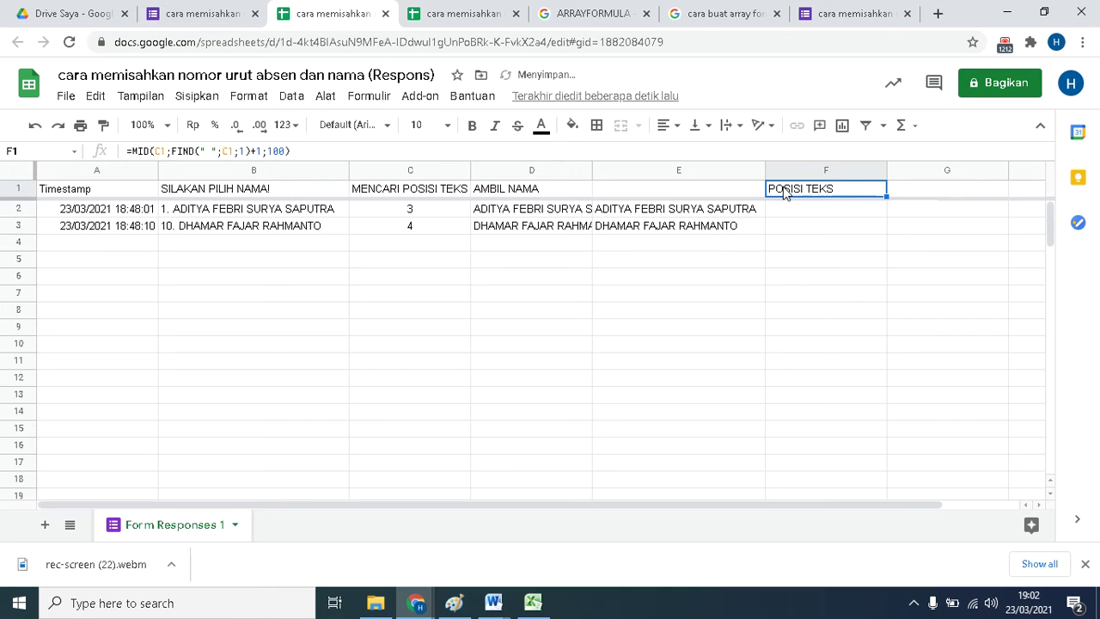
pyautogui.click(785, 261)
# Replace the MID text reference in F1's formula with the whole column B:B.
pyautogui.click(791, 195)
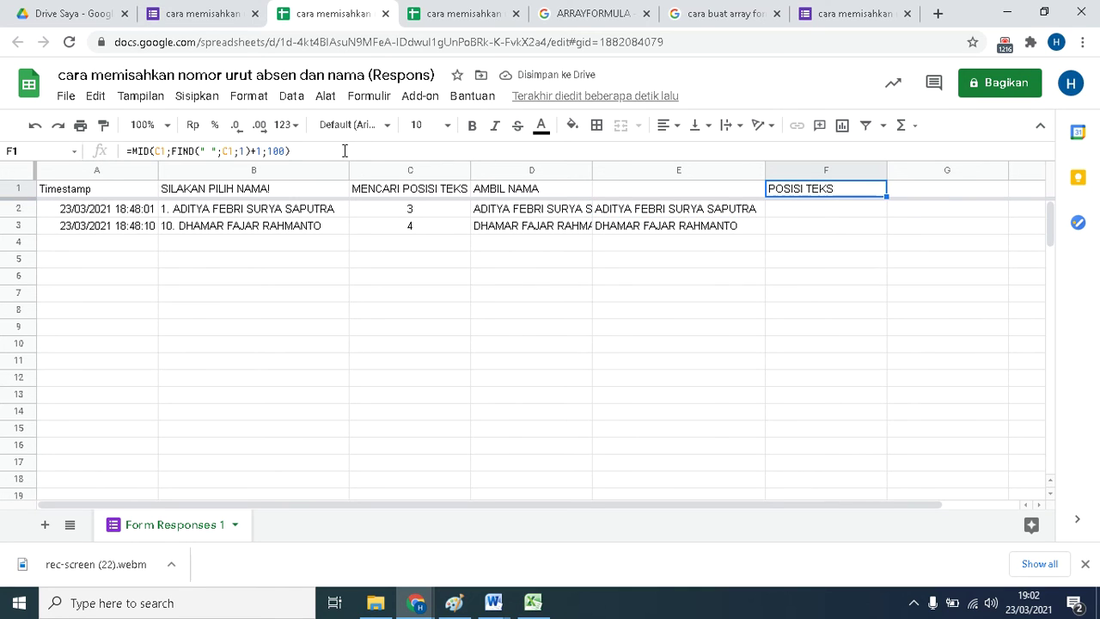
pyautogui.click(166, 151)
pyautogui.press('BackSpace')
pyautogui.press('BackSpace')
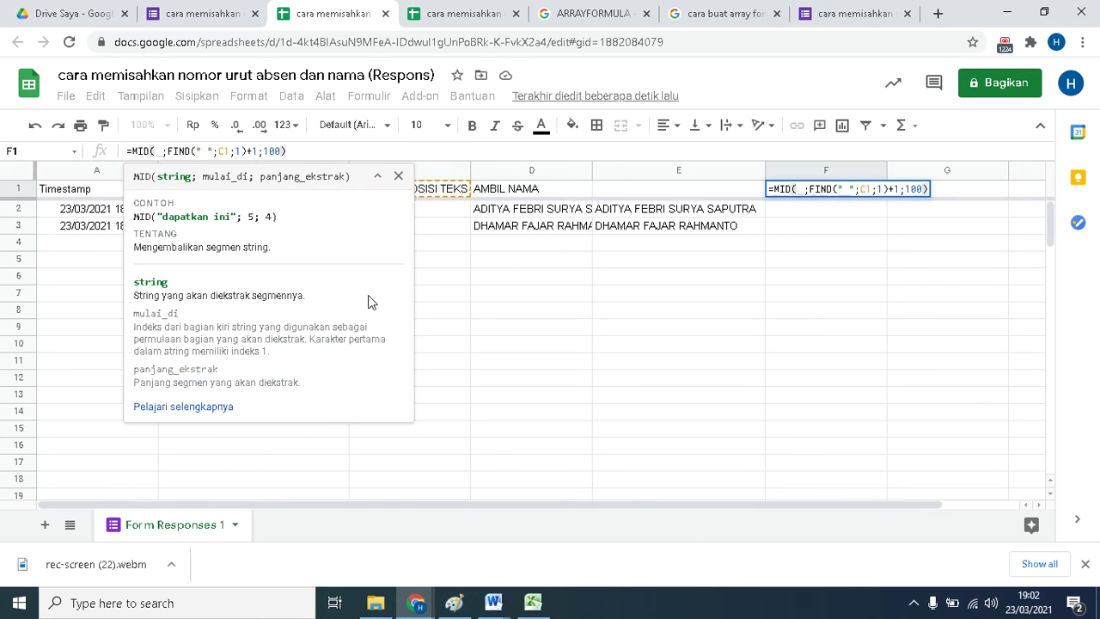
pyautogui.click(398, 178)
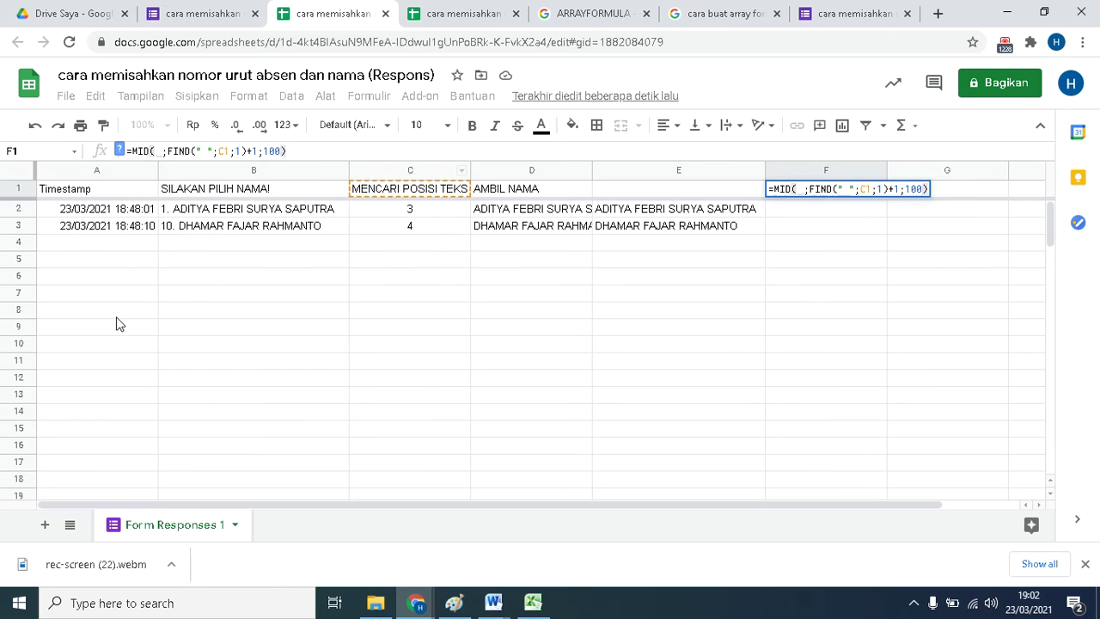
pyautogui.click(199, 172)
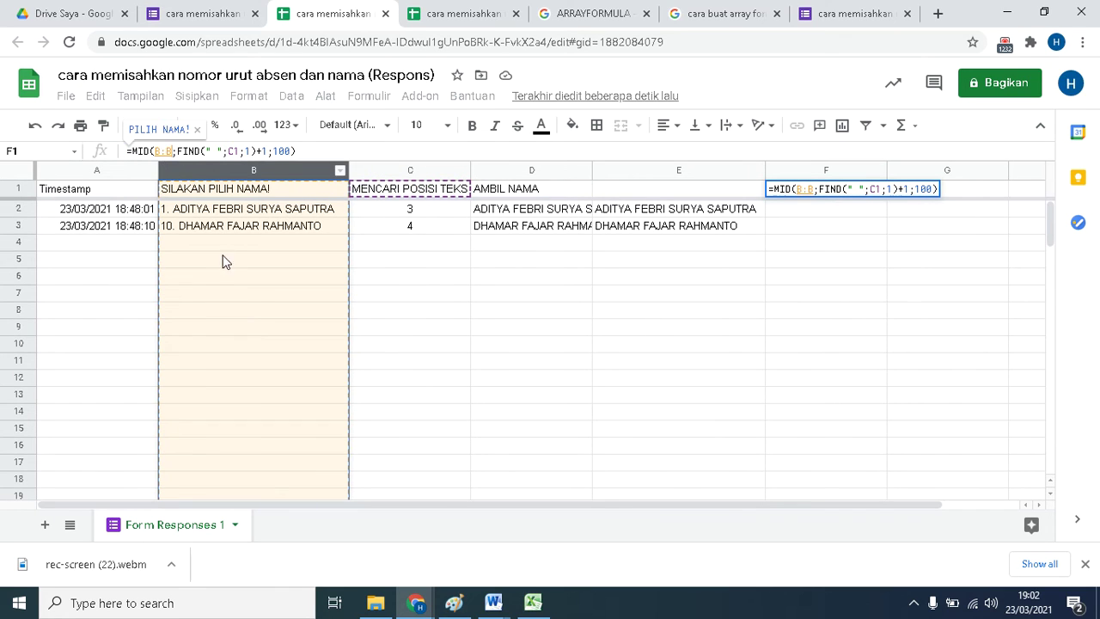
# Change the FIND text reference in F1's formula to the whole column B:B.
pyautogui.click(242, 151)
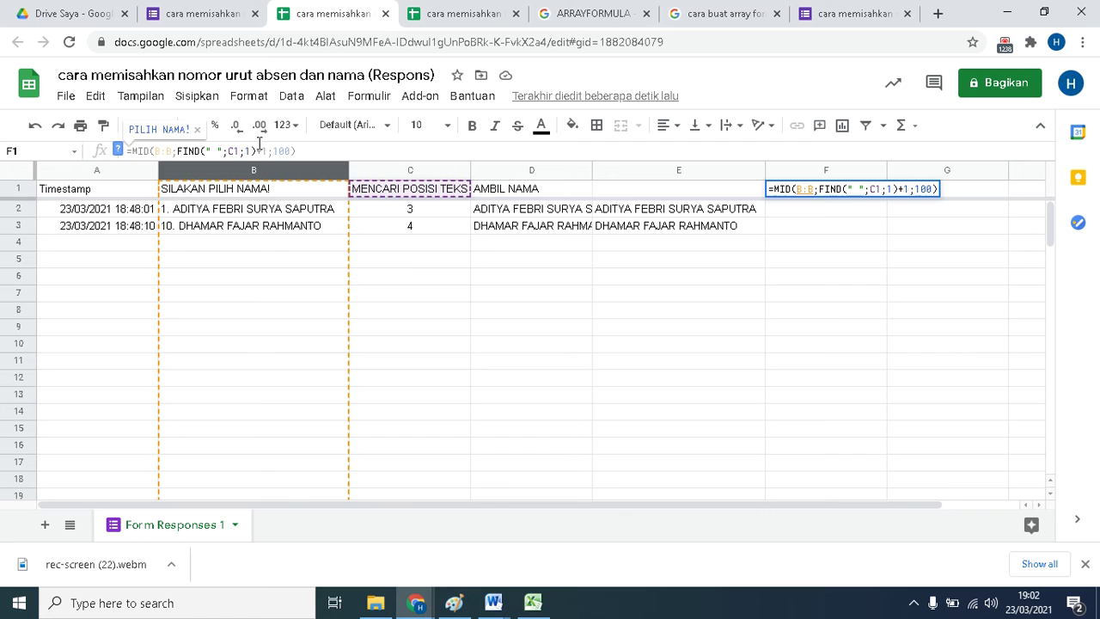
pyautogui.press('BackSpace')
pyautogui.press('BackSpace')
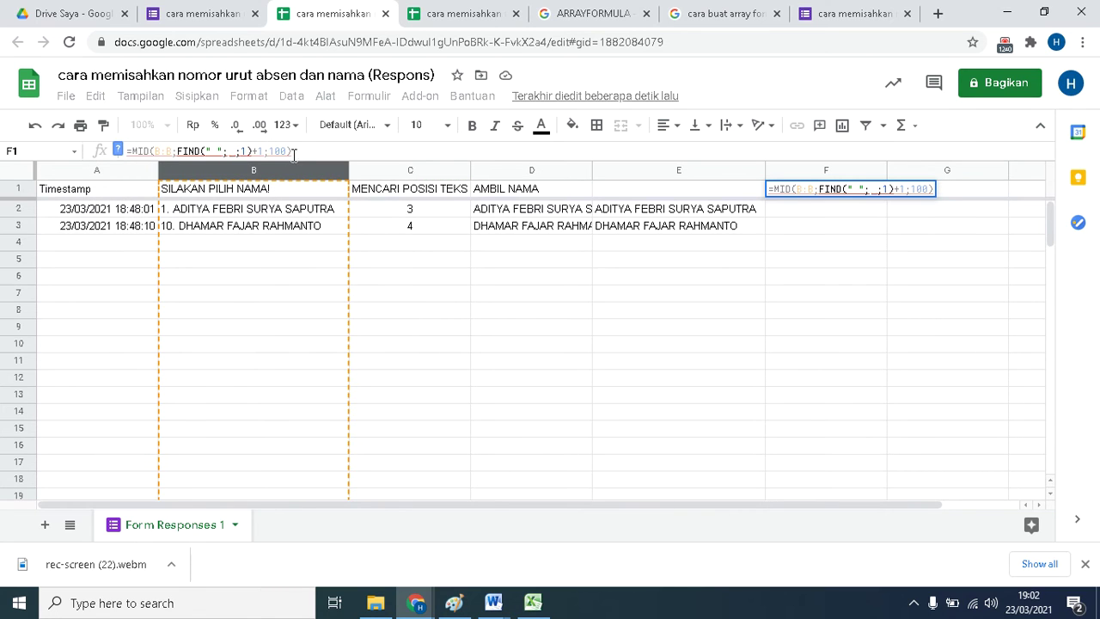
pyautogui.click(220, 181)
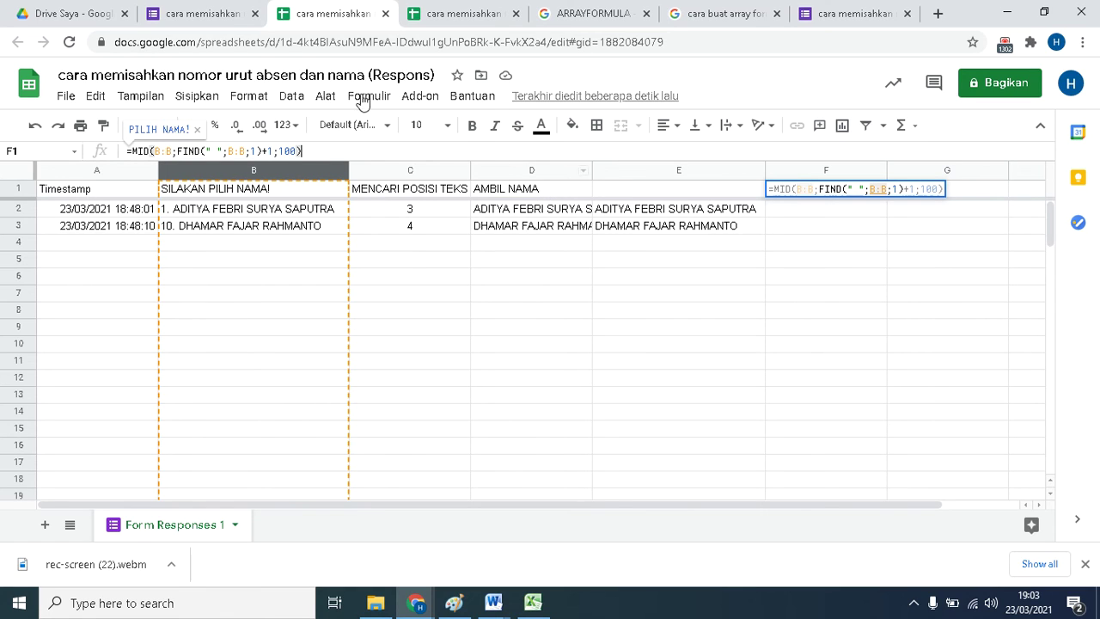
# Convert F1's formula to an array formula, =ArrayFormula(MID(B:B;FIND(" ";B:B;1)+1;100)), and enter it.
pyautogui.click(327, 148)
pyautogui.hotkey('ctrl', 'shift', 'Return')
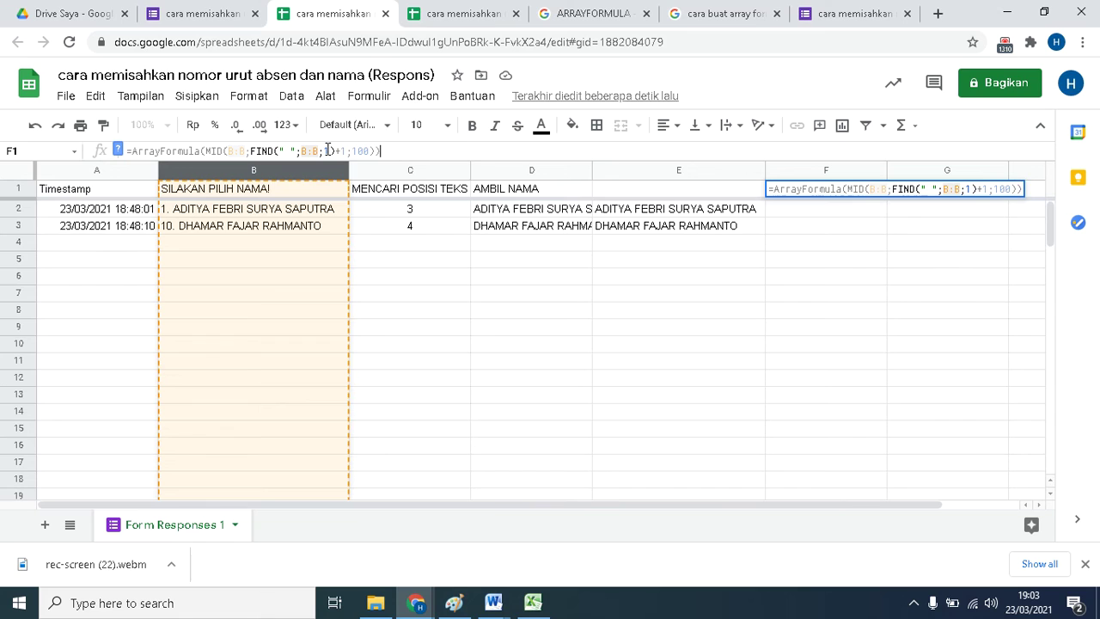
pyautogui.press('Return')
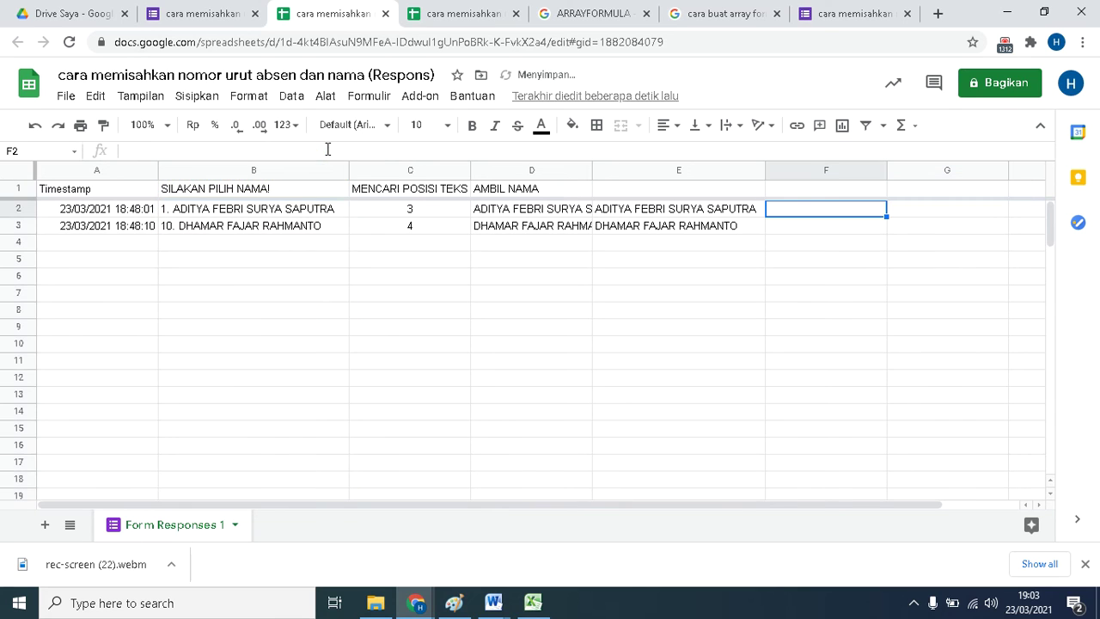
# Review the array formula in F1, consult the IFERROR example in Sheet2 of the other responses spreadsheet, and inspect the error in F4.
pyautogui.click(789, 194)
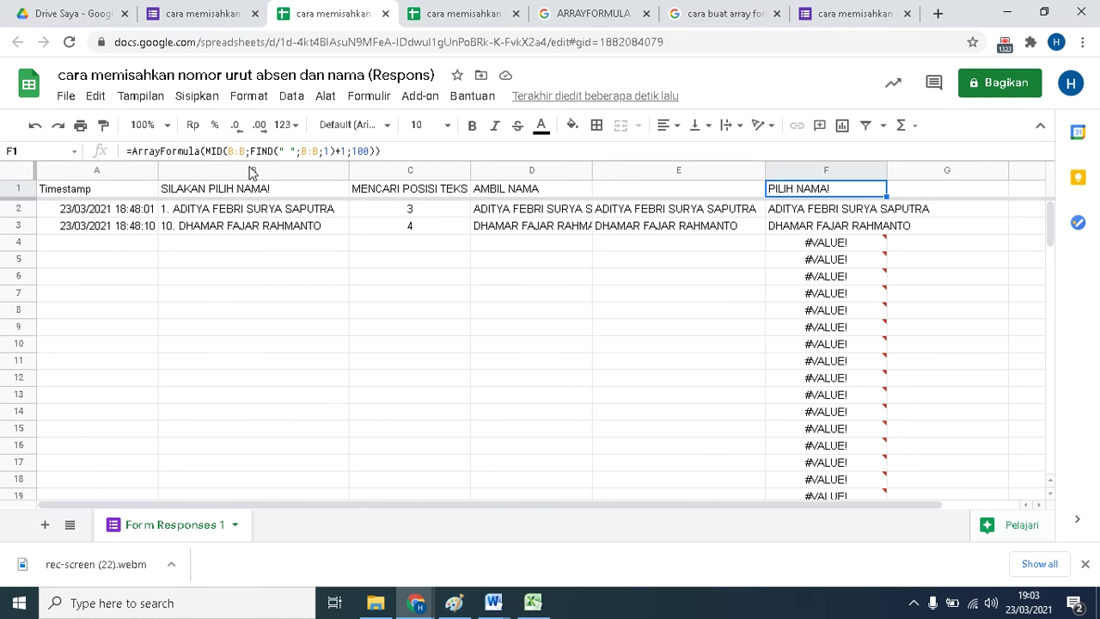
pyautogui.click(399, 149)
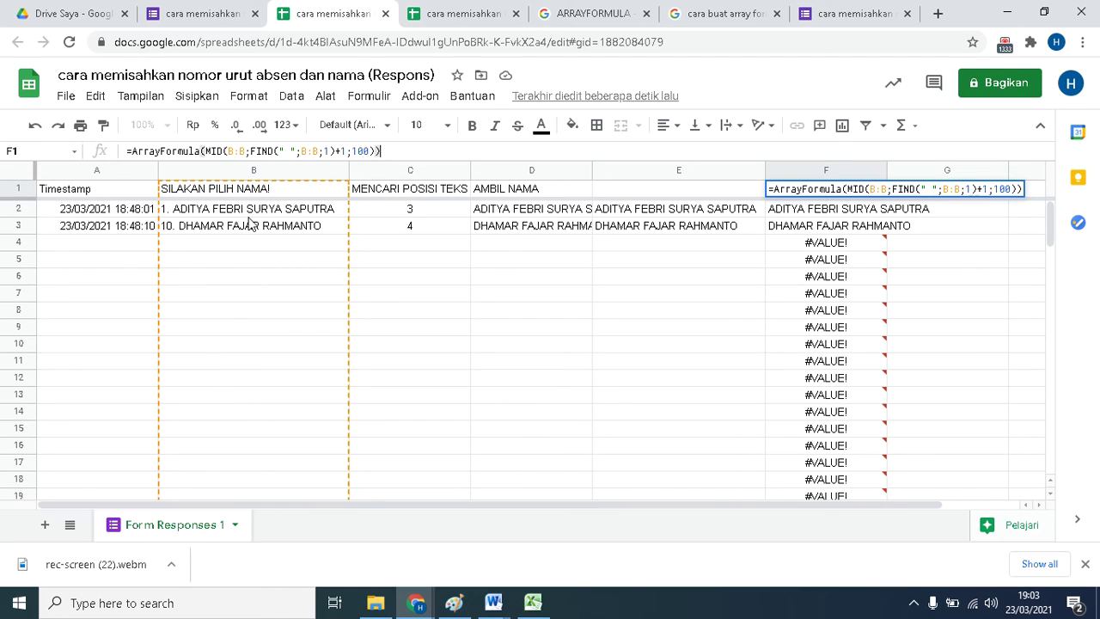
pyautogui.press('Return')
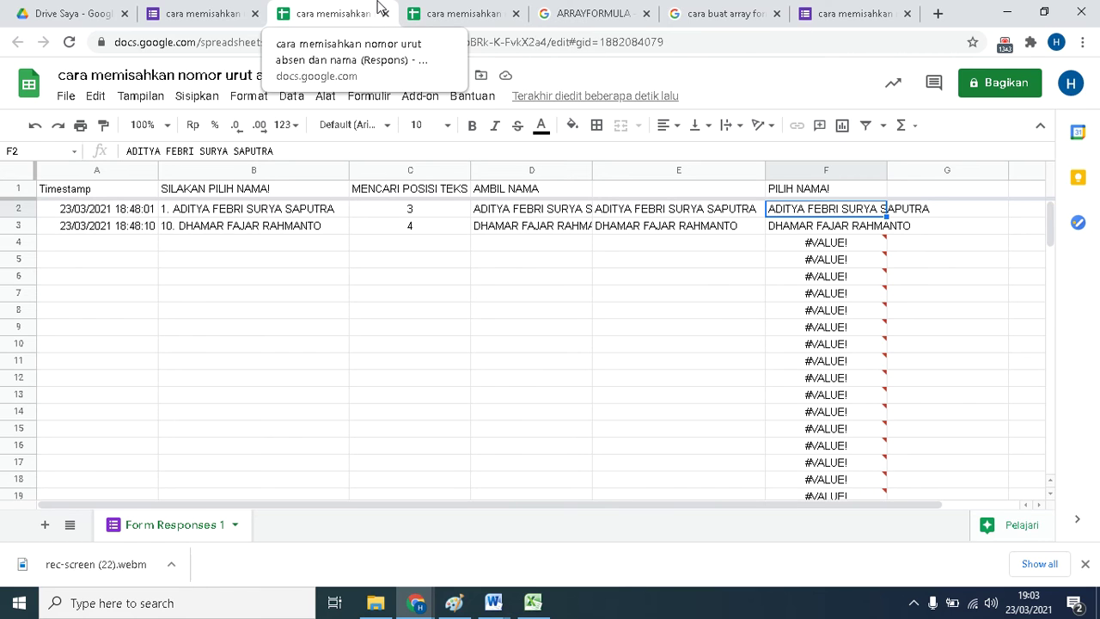
pyautogui.click(456, 14)
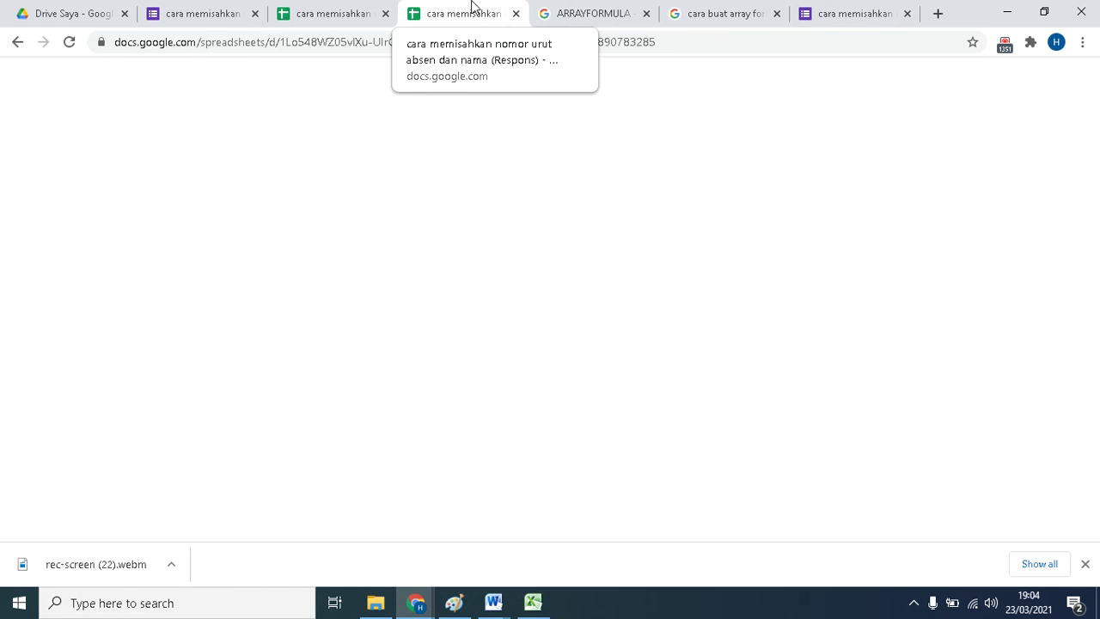
pyautogui.click(335, 17)
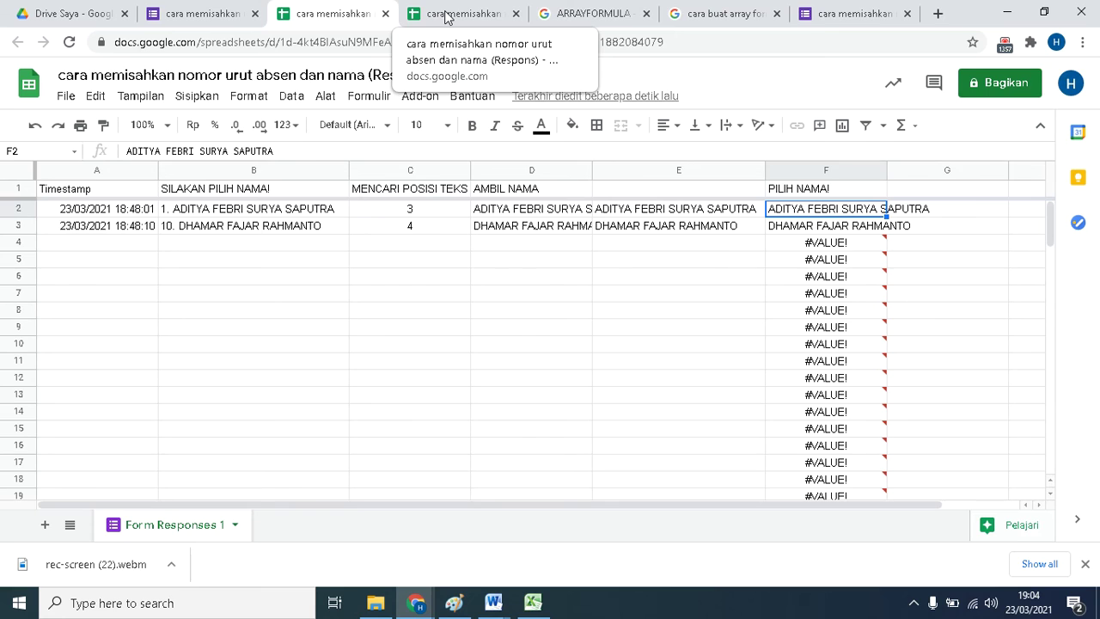
pyautogui.click(446, 15)
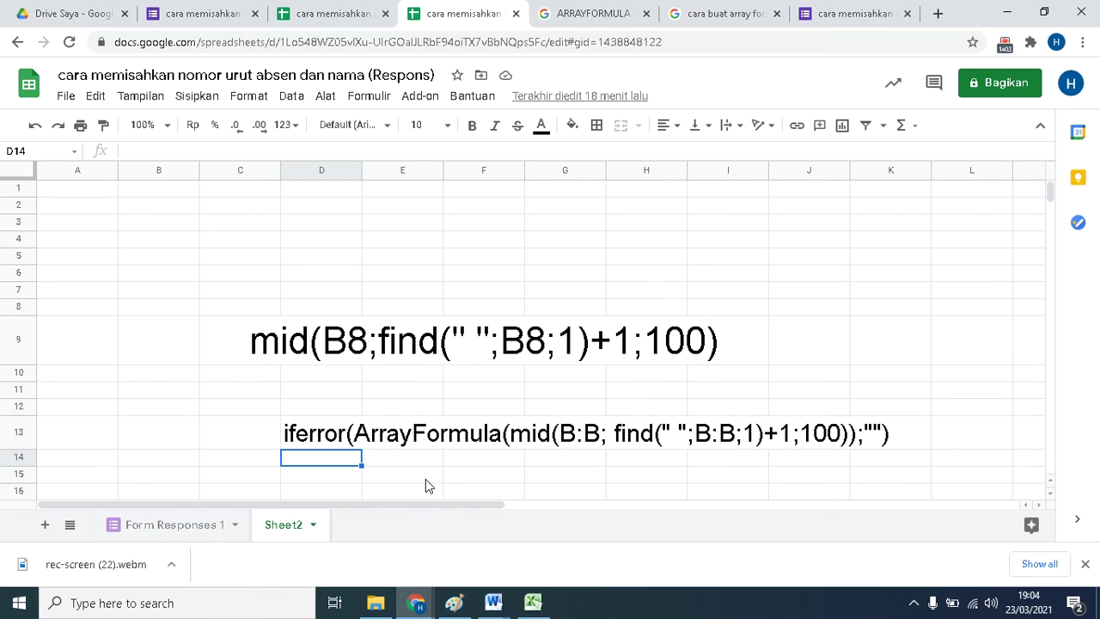
pyautogui.click(346, 15)
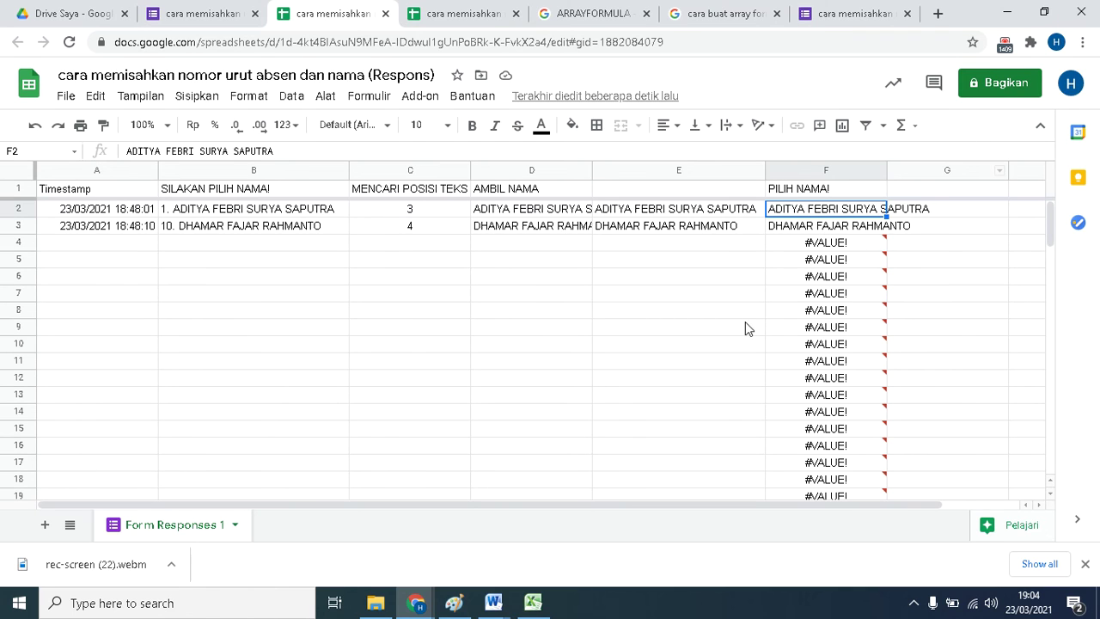
pyautogui.click(810, 245)
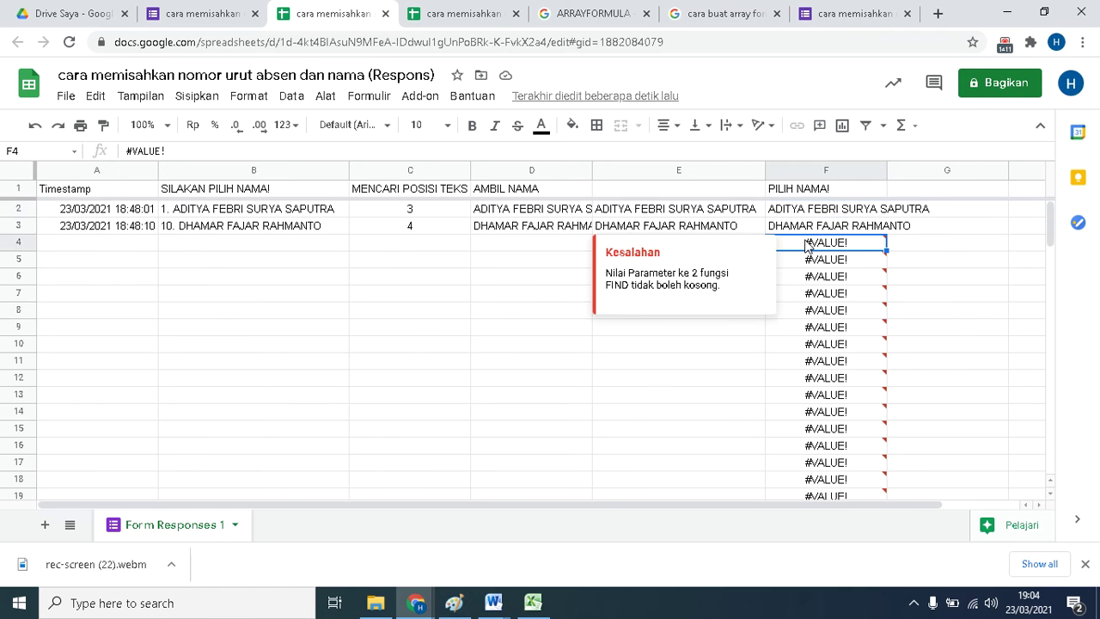
# Wrap F1's array formula in IFERROR with an empty string "" as the fallback value.
pyautogui.click(791, 187)
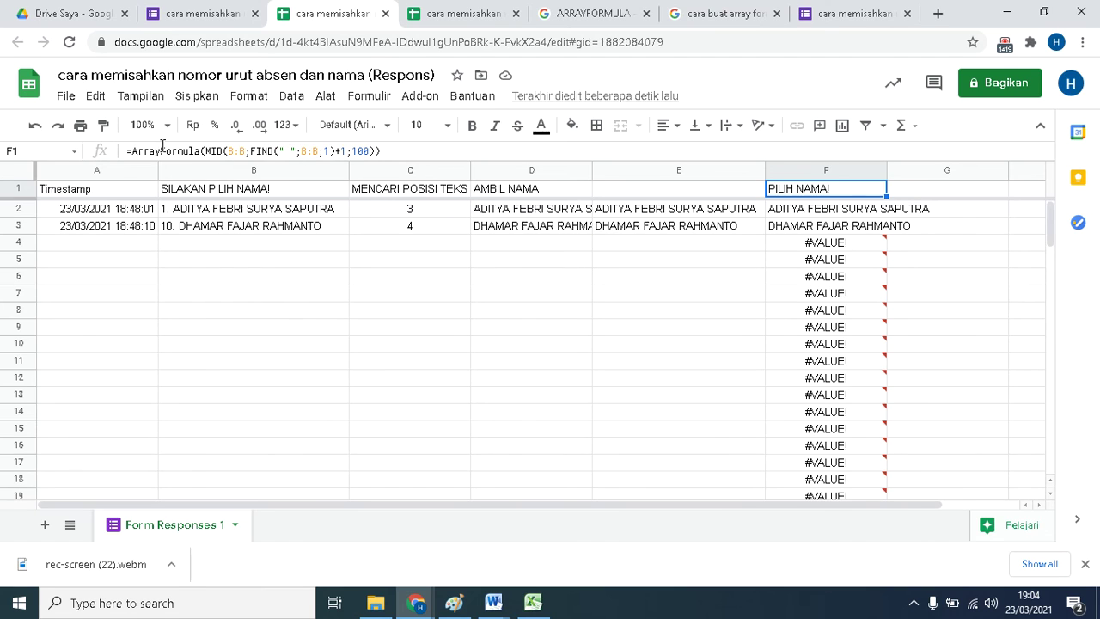
pyautogui.click(134, 150)
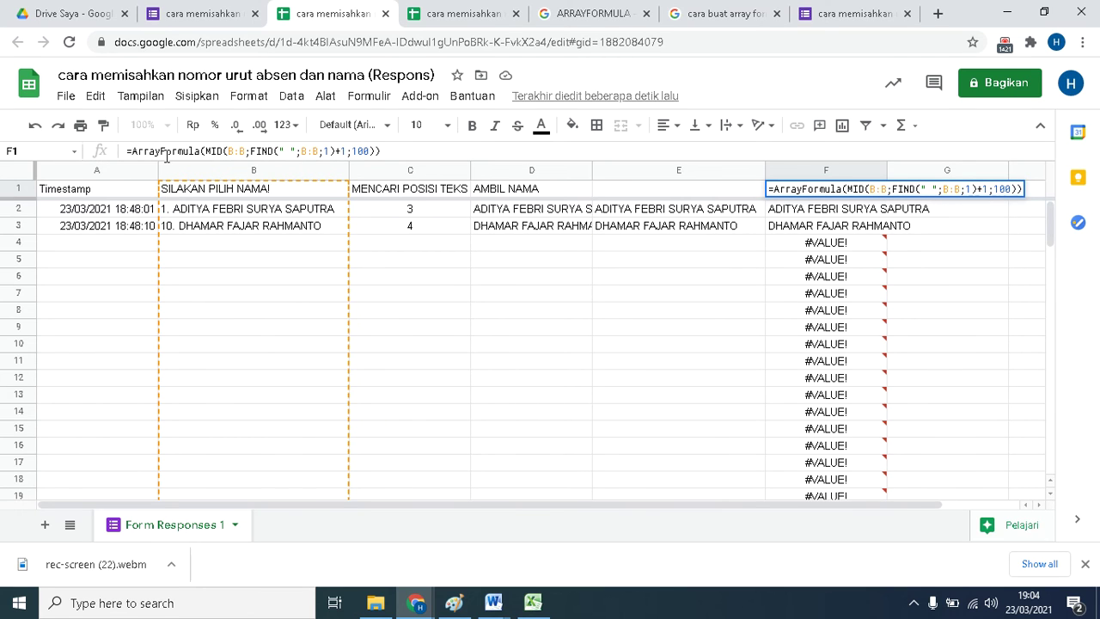
pyautogui.write('IFERRO')
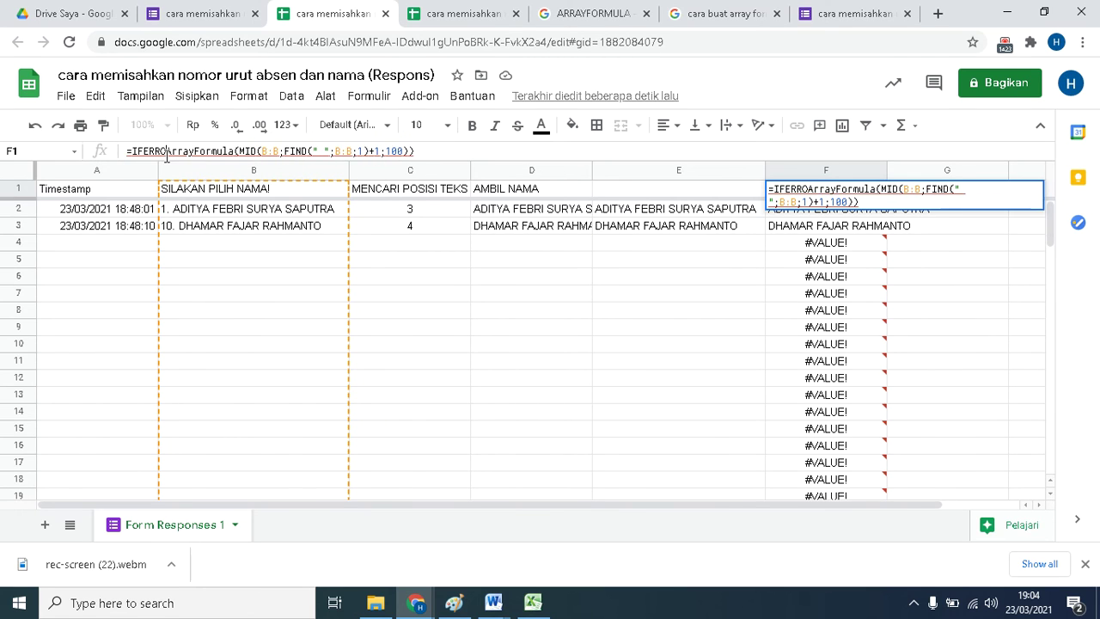
pyautogui.write('R')
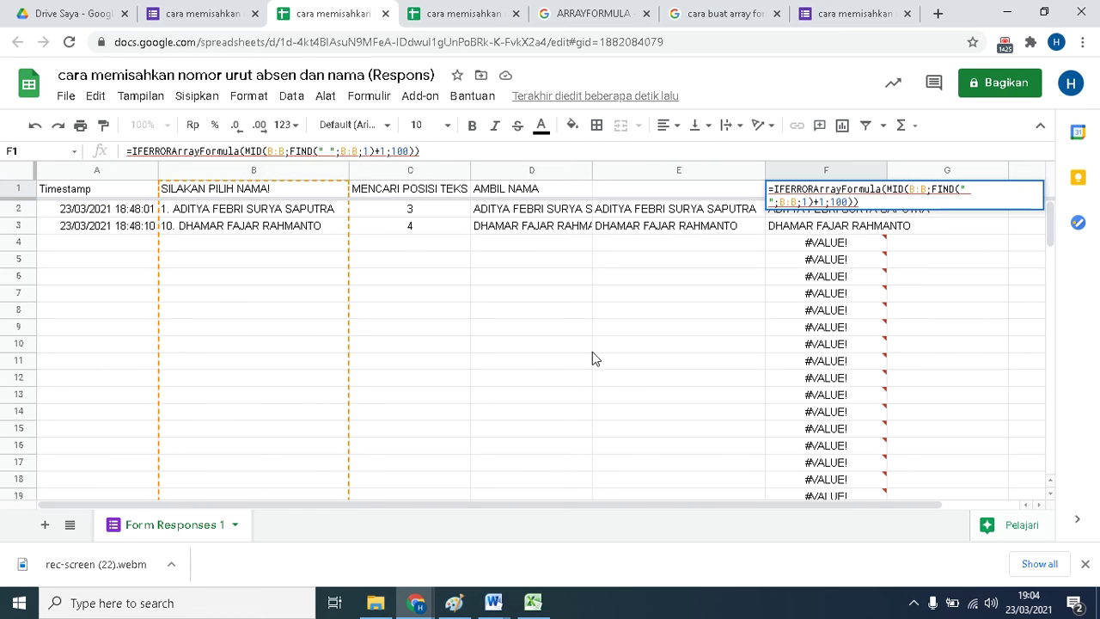
pyautogui.write('(')
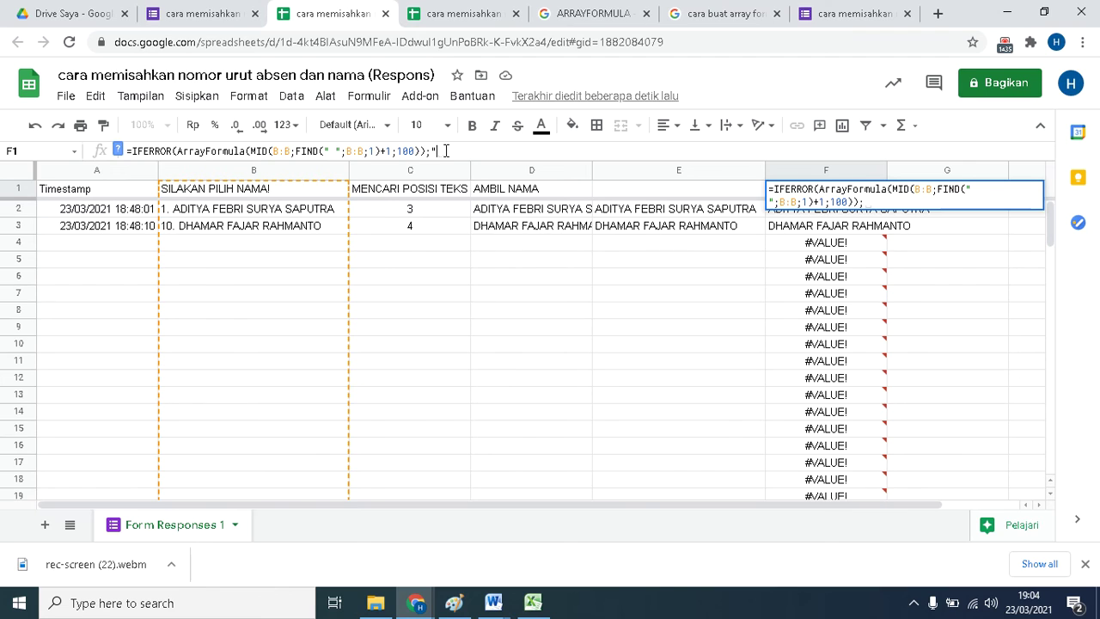
pyautogui.write('"")')
pyautogui.press('Return')
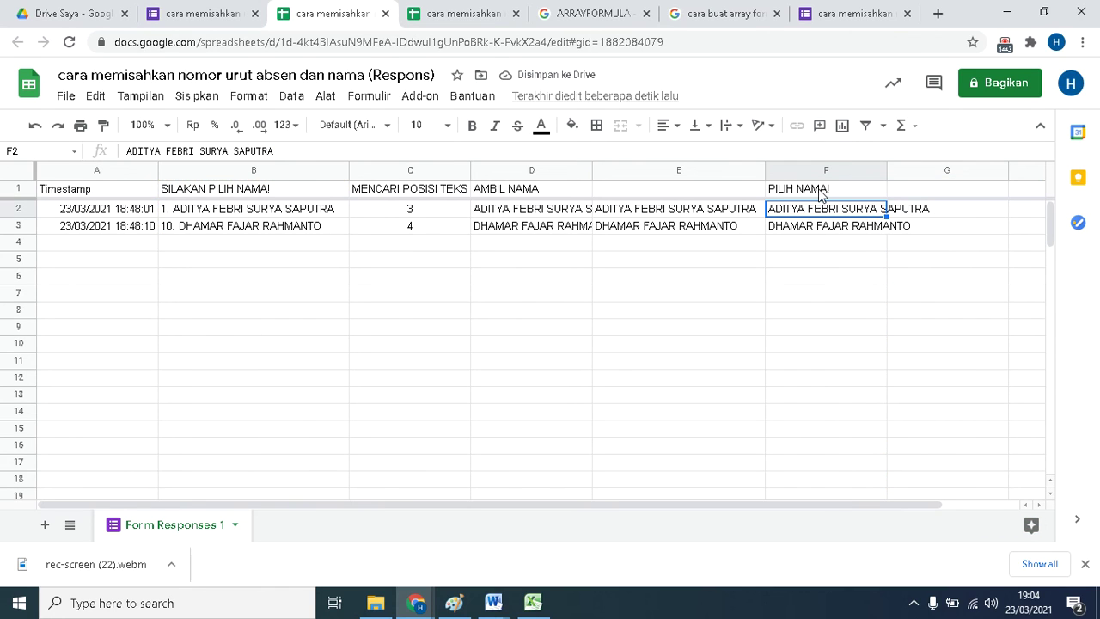
# Check the finished IFERROR formula in F1 and the extracted names in F2 and F3.
pyautogui.click(821, 190)
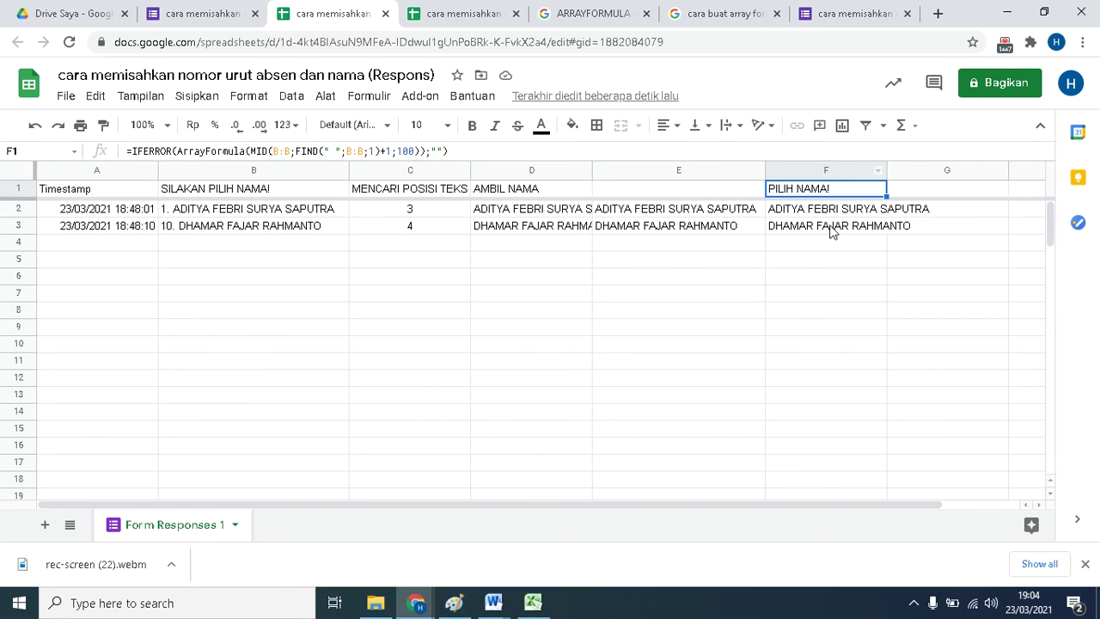
pyautogui.click(815, 214)
pyautogui.click(806, 230)
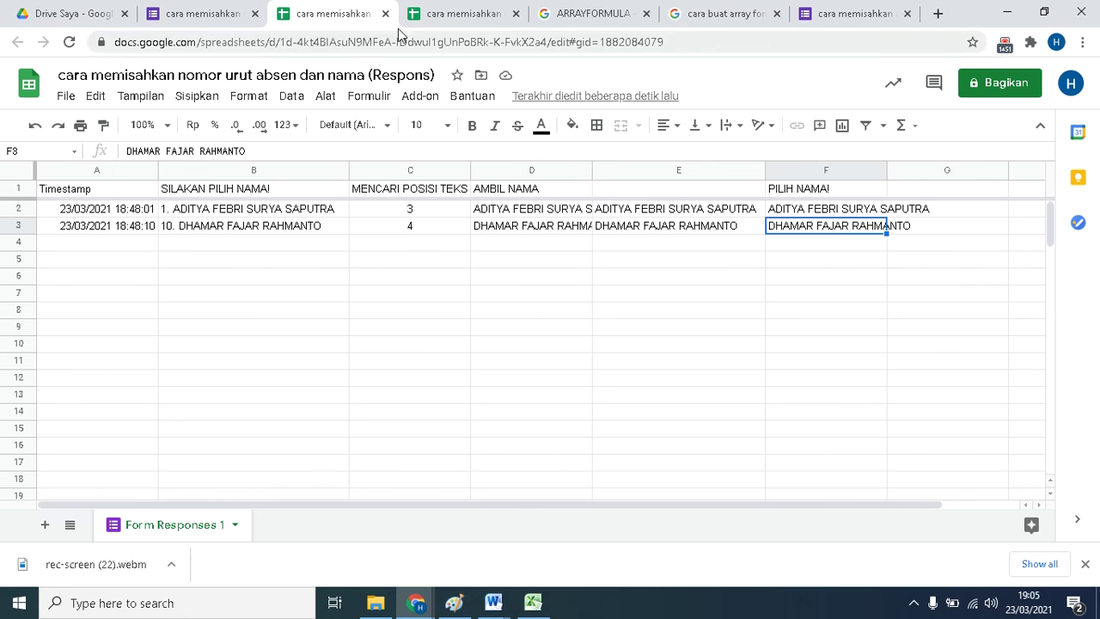
# Switch to the form's response page and load a blank form by changing formResponse to viewform in its address.
pyautogui.click(829, 16)
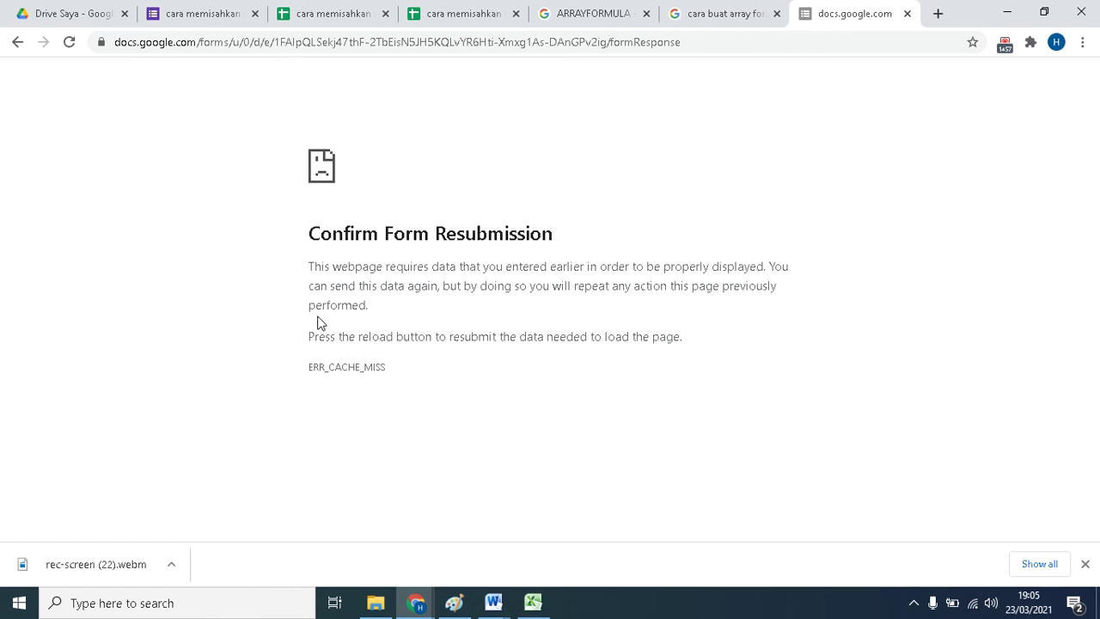
pyautogui.click(693, 42)
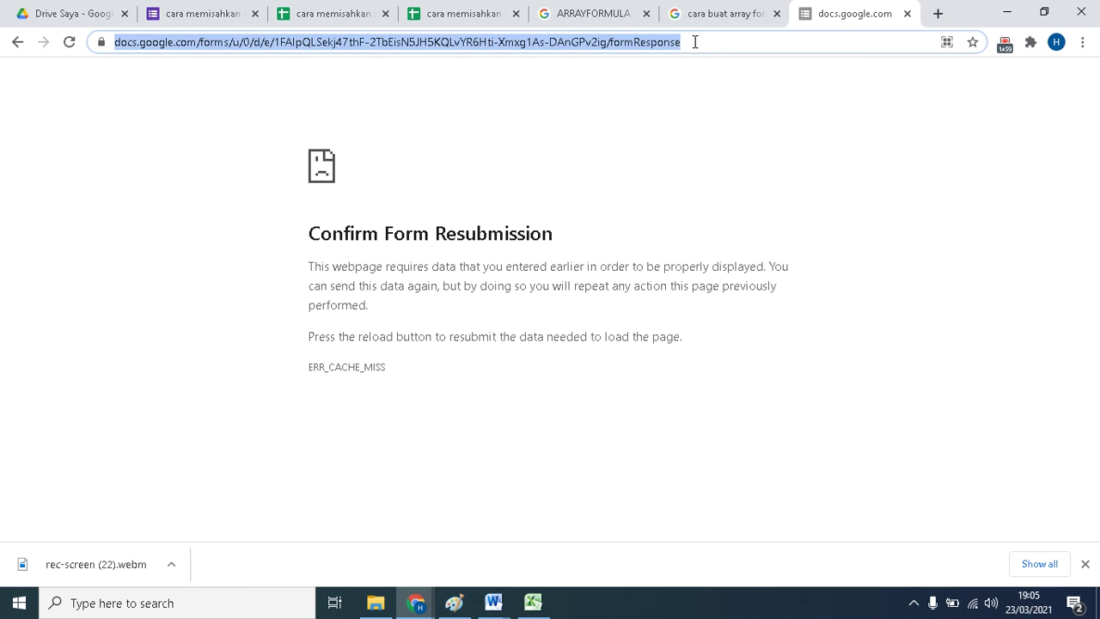
pyautogui.press('End')
pyautogui.press('Return')
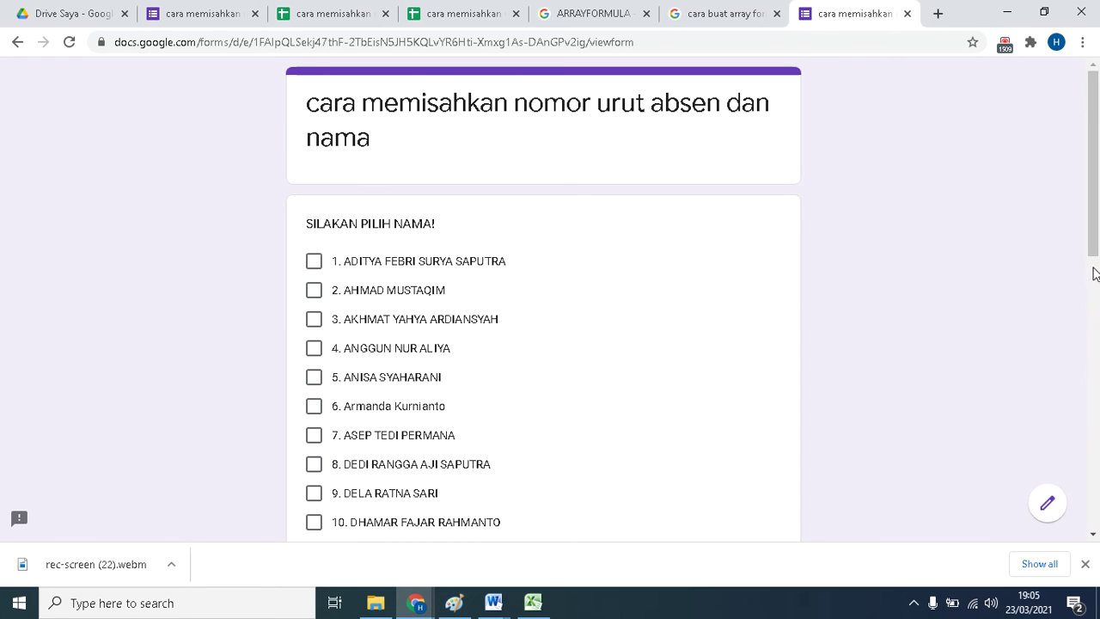
# Select the name numbered 12 in the form and submit the response.
pyautogui.moveTo(1093, 230); pyautogui.dragTo(1094, 274)
pyautogui.click(314, 467)
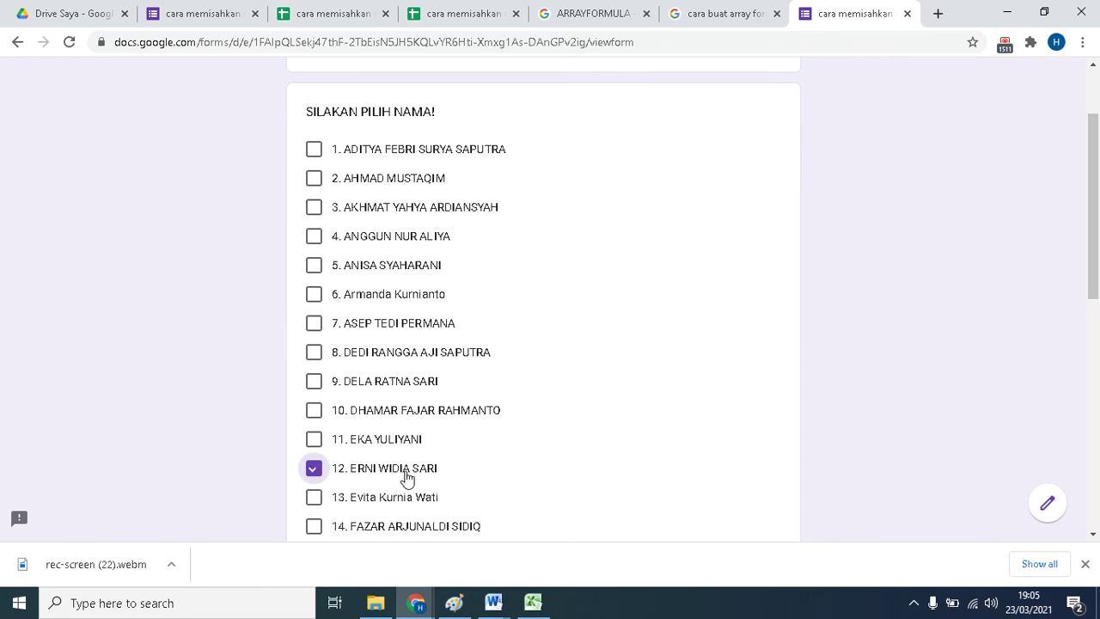
pyautogui.moveTo(1094, 189); pyautogui.dragTo(1091, 375)
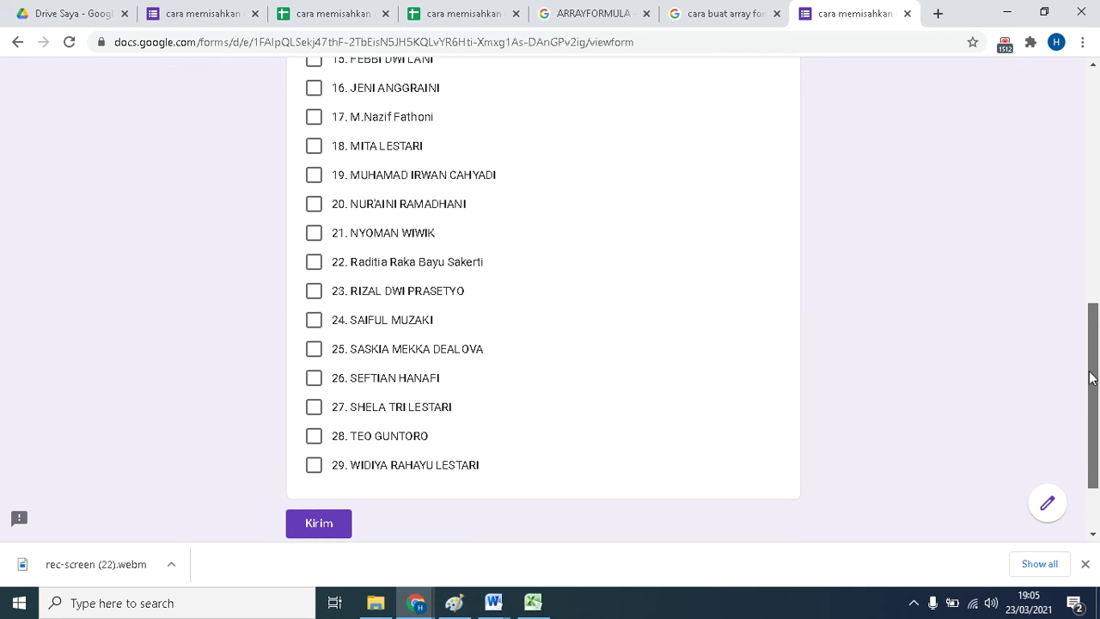
pyautogui.click(301, 524)
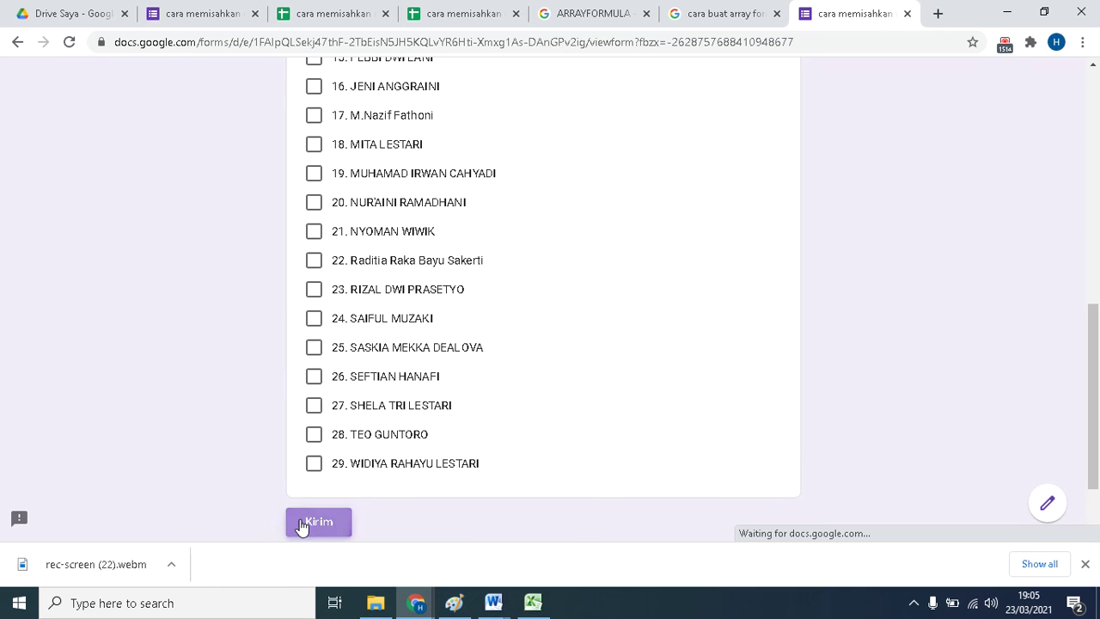
# Switch to the responses spreadsheet and check the new entry in F4, the cells below it, and the formula in F1.
pyautogui.click(313, 18)
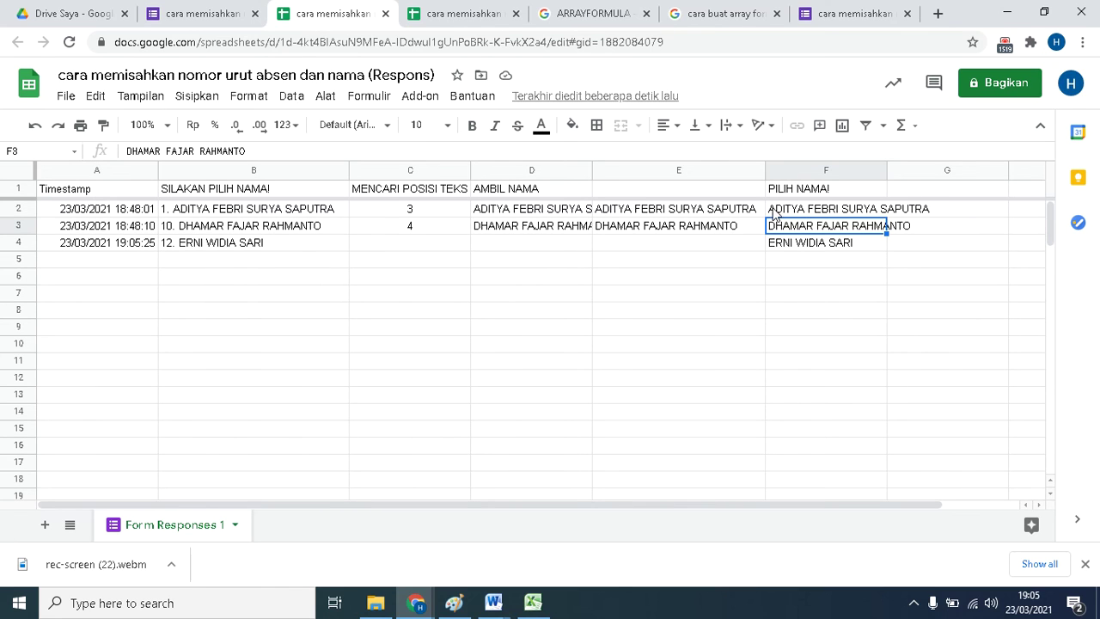
pyautogui.click(795, 246)
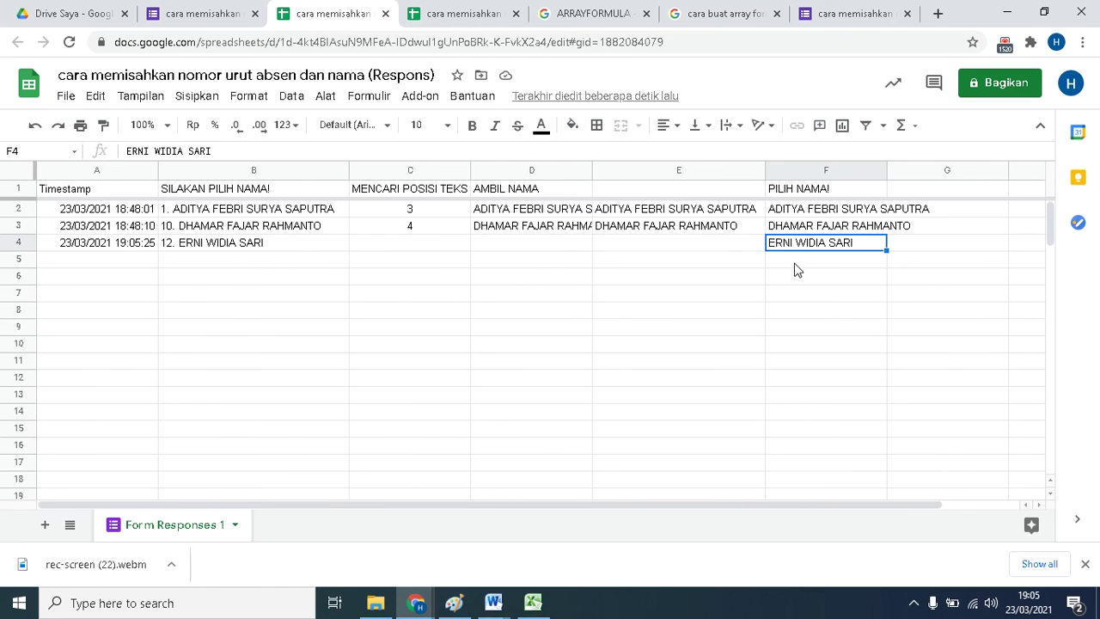
pyautogui.click(800, 259)
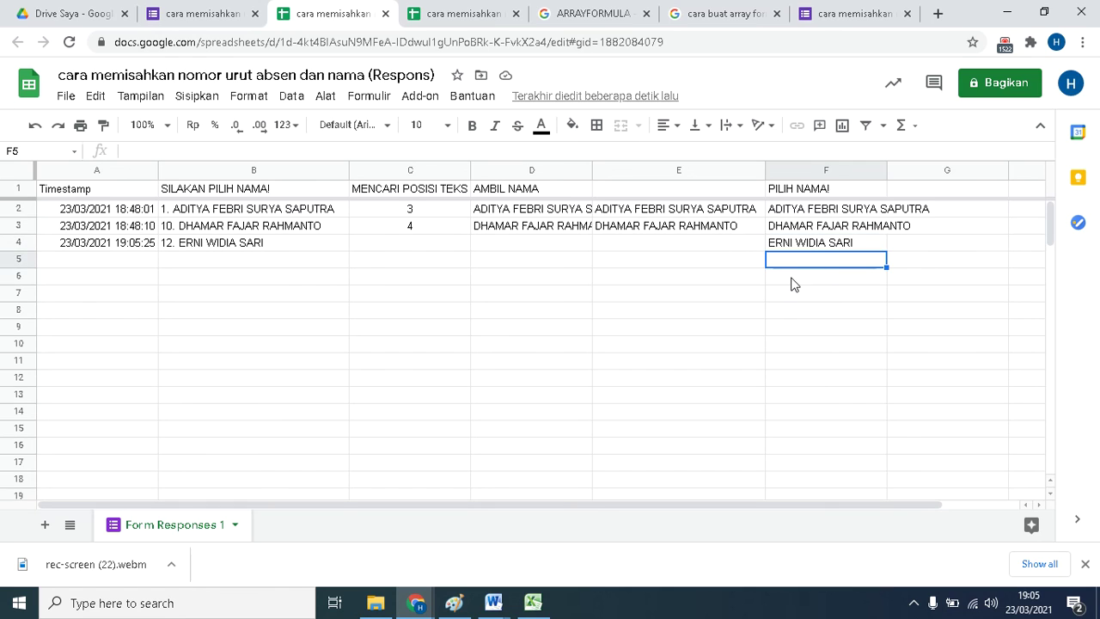
pyautogui.click(794, 282)
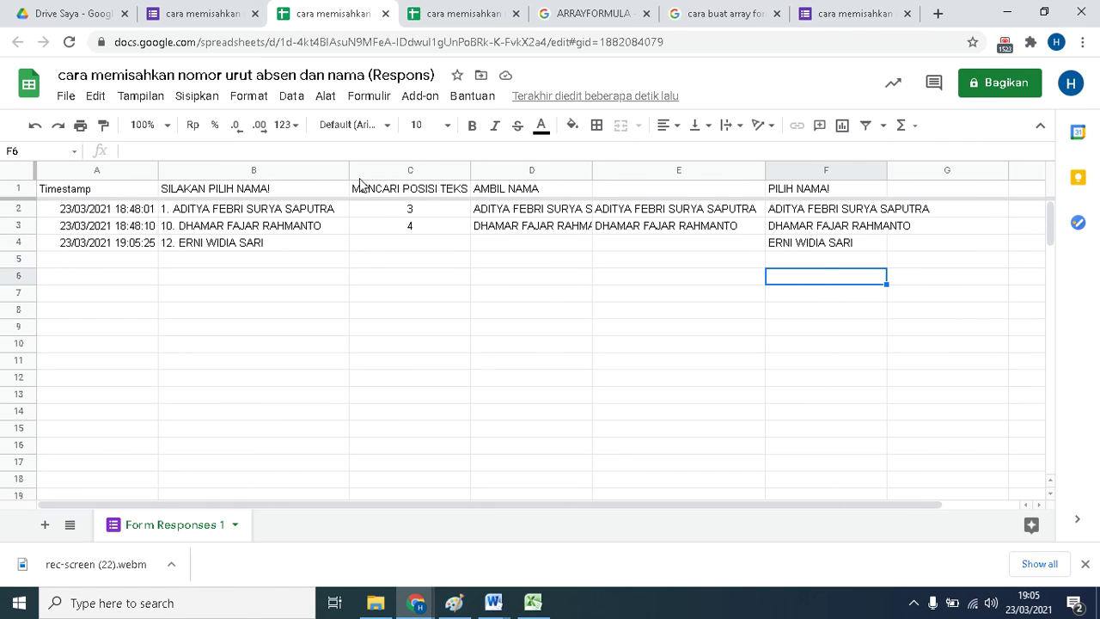
pyautogui.click(782, 189)
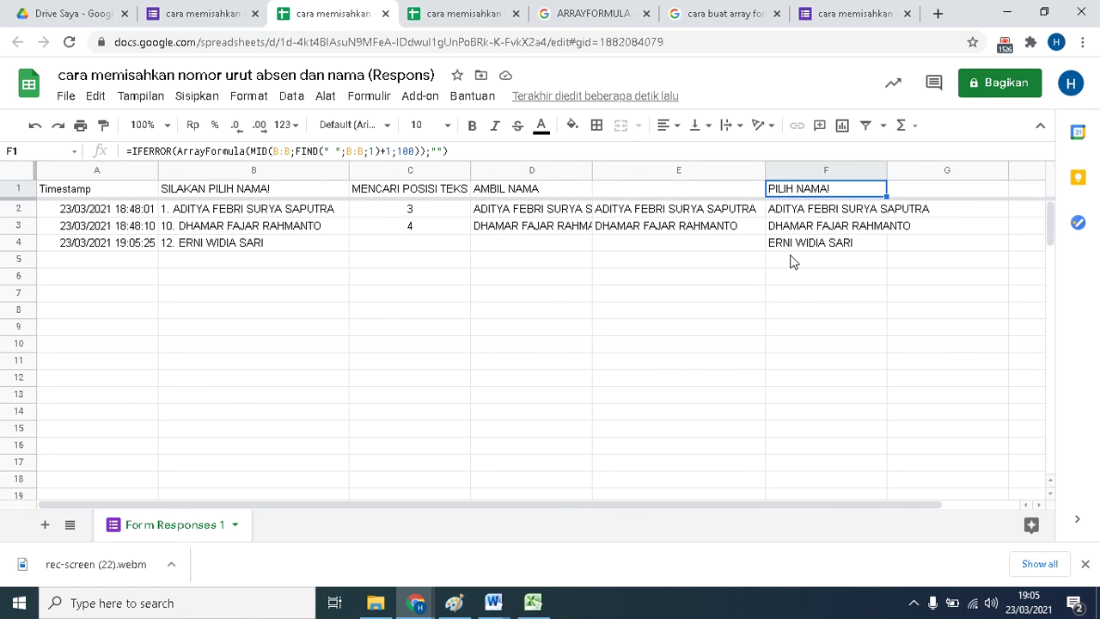
pyautogui.click(783, 297)
pyautogui.click(793, 346)
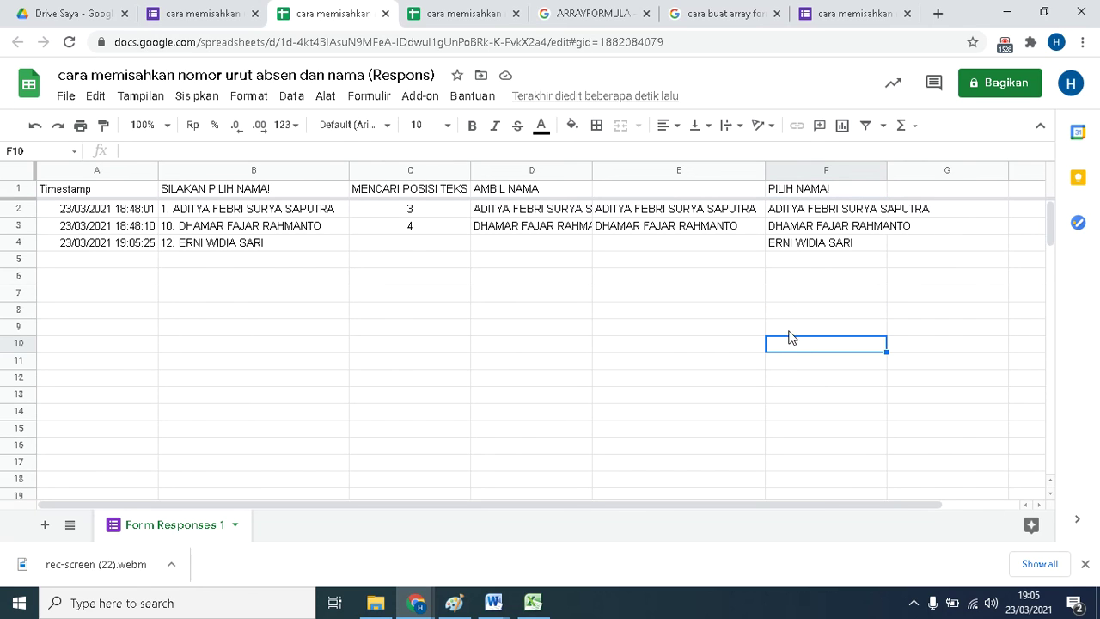
# Inspect row 5 from the timestamp column to F5 before another response is submitted.
pyautogui.click(789, 260)
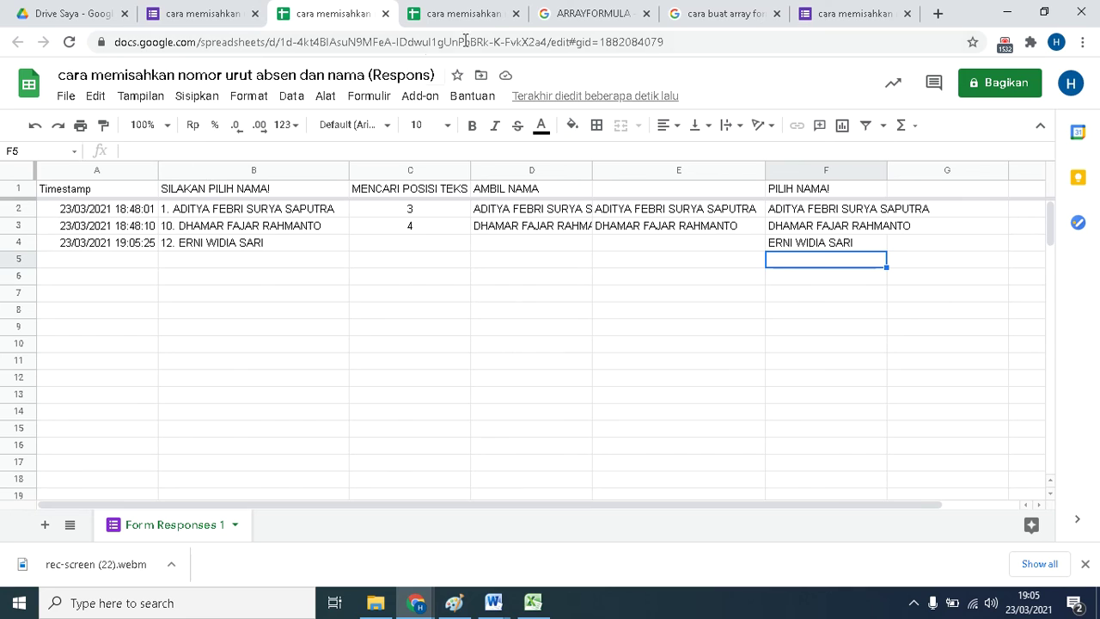
pyautogui.click(790, 294)
pyautogui.click(796, 259)
pyautogui.click(108, 247)
pyautogui.click(90, 259)
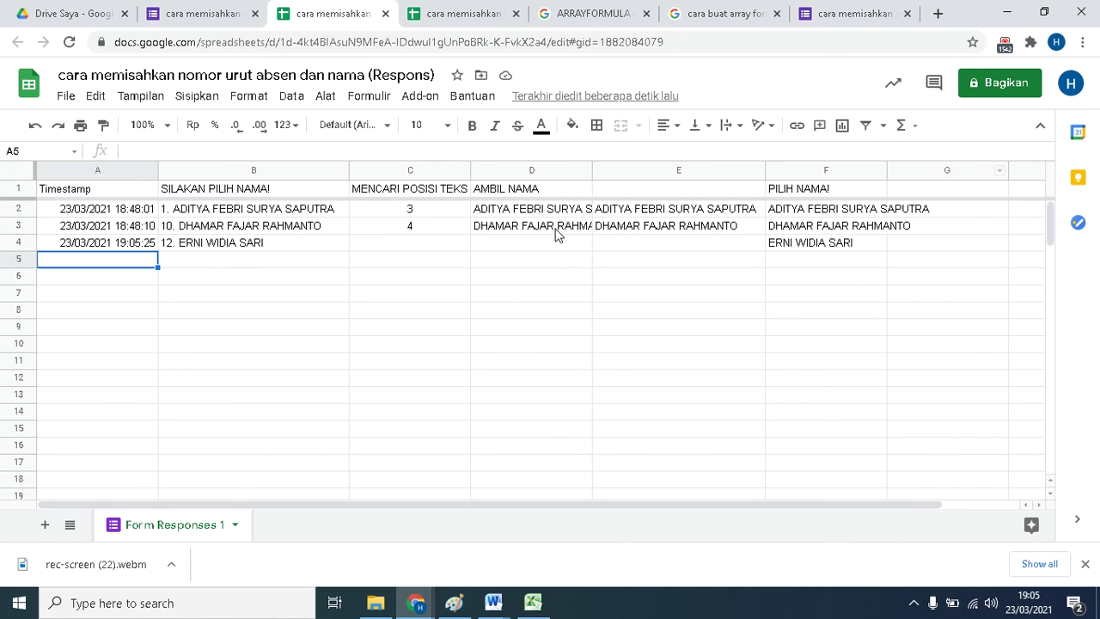
pyautogui.click(18, 259)
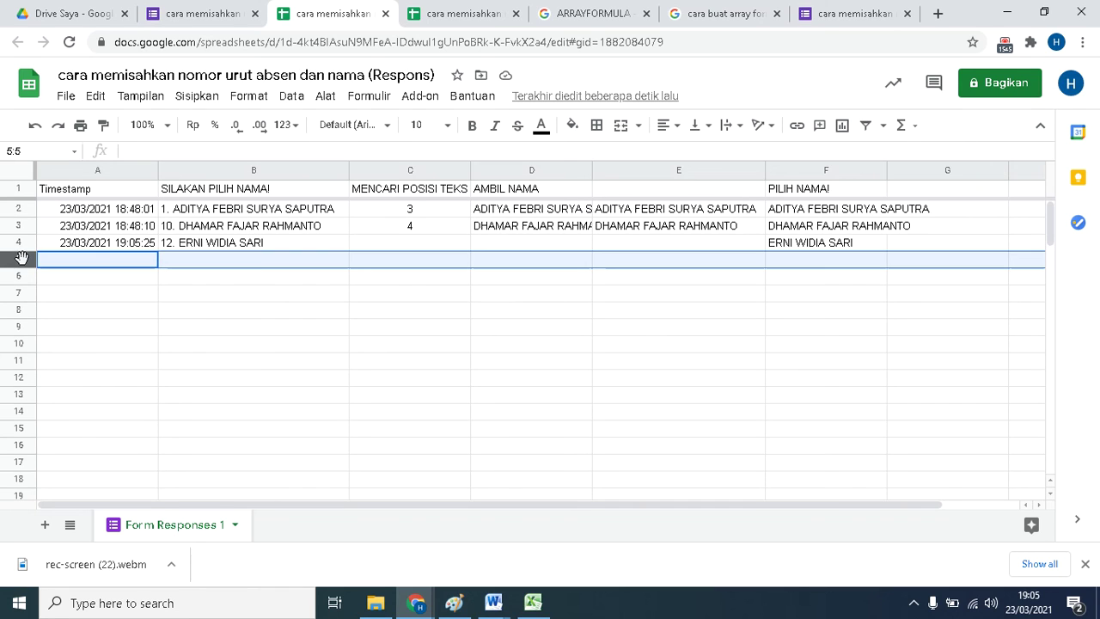
pyautogui.click(796, 262)
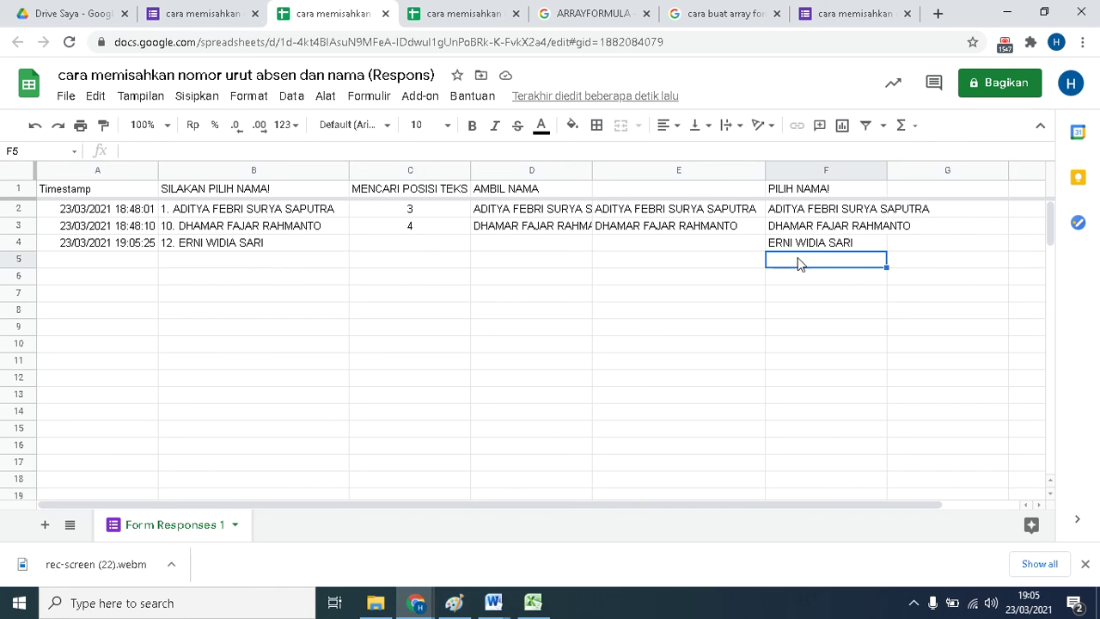
# Return to the form, start another response, select the name numbered 8, and submit it.
pyautogui.click(841, 19)
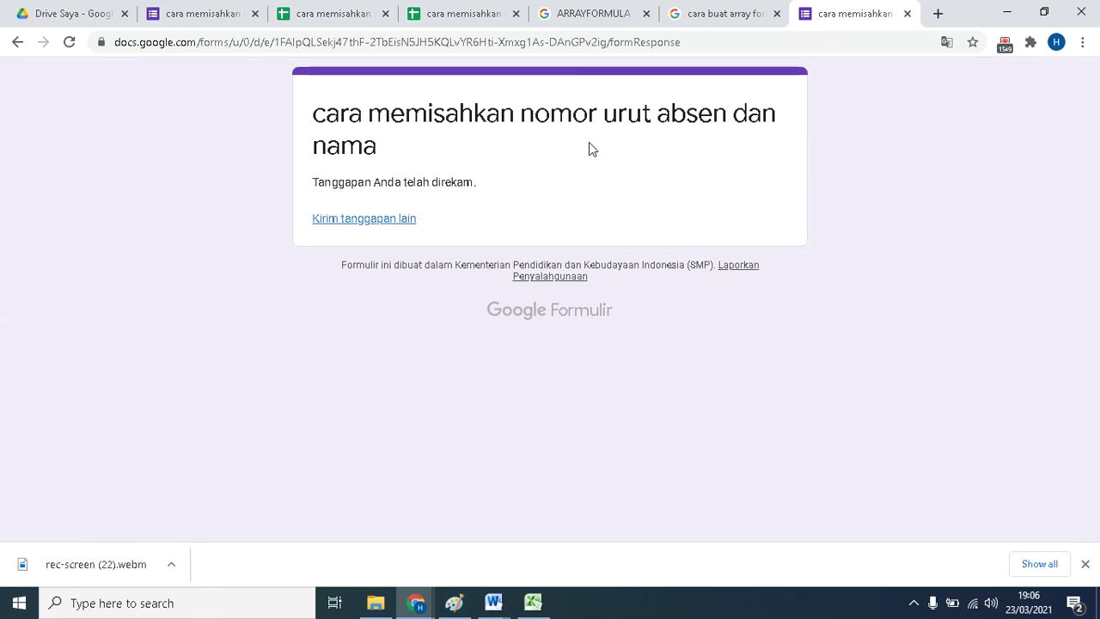
pyautogui.click(384, 220)
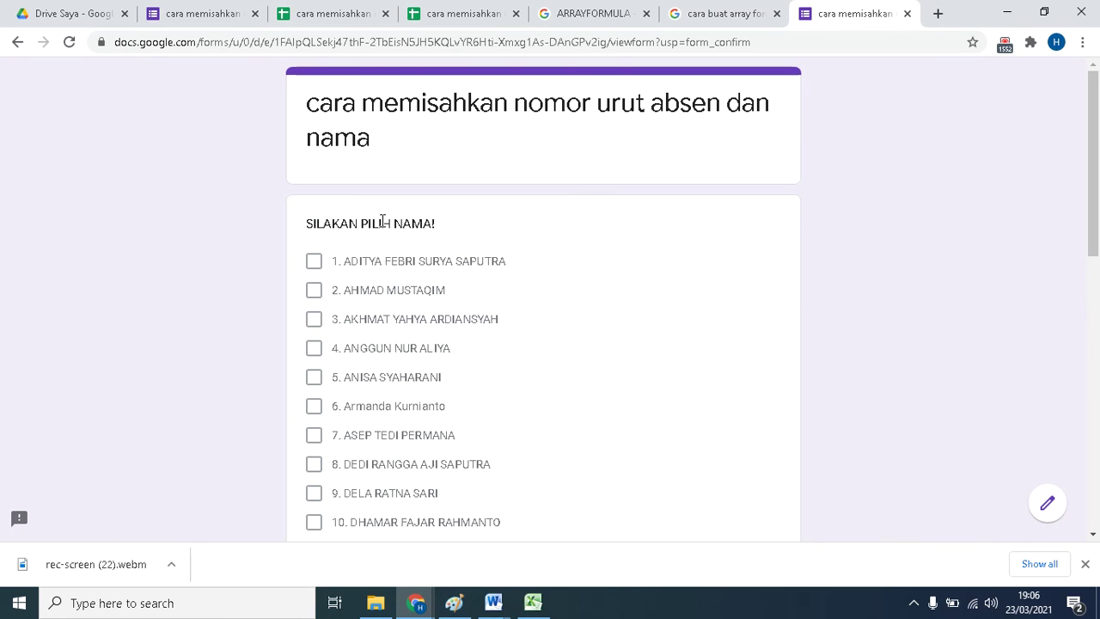
pyautogui.click(314, 465)
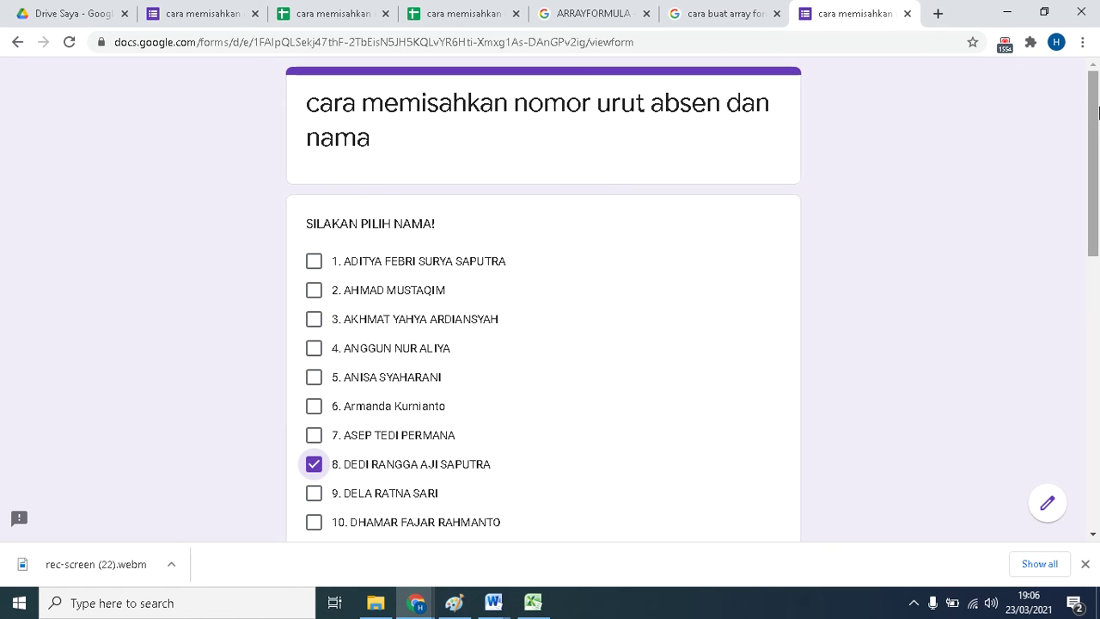
pyautogui.moveTo(1094, 114); pyautogui.dragTo(1097, 391)
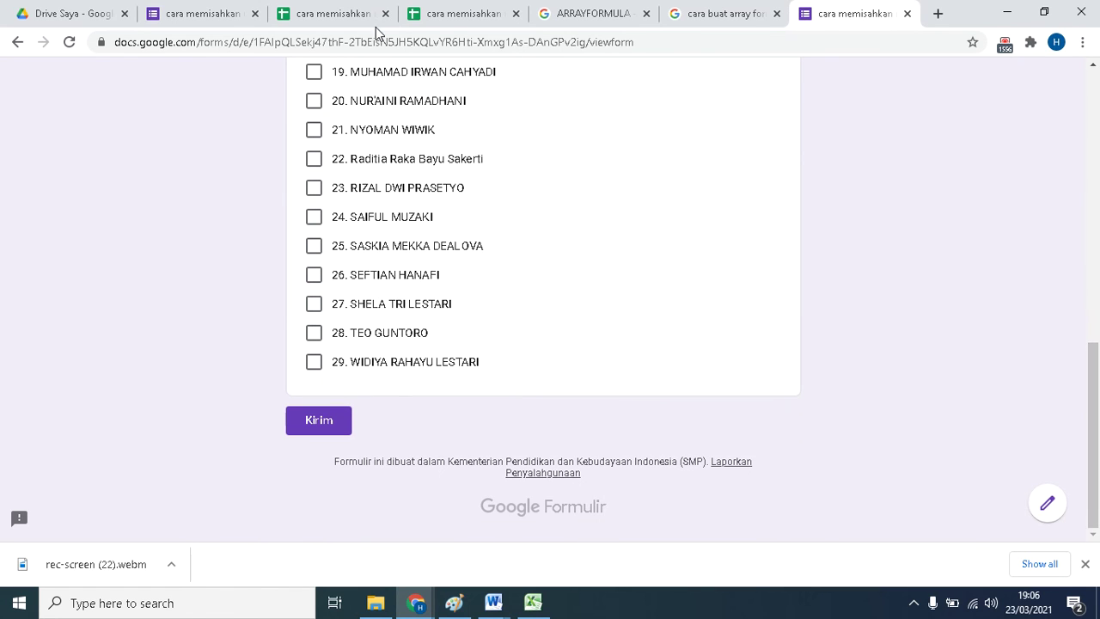
pyautogui.click(321, 17)
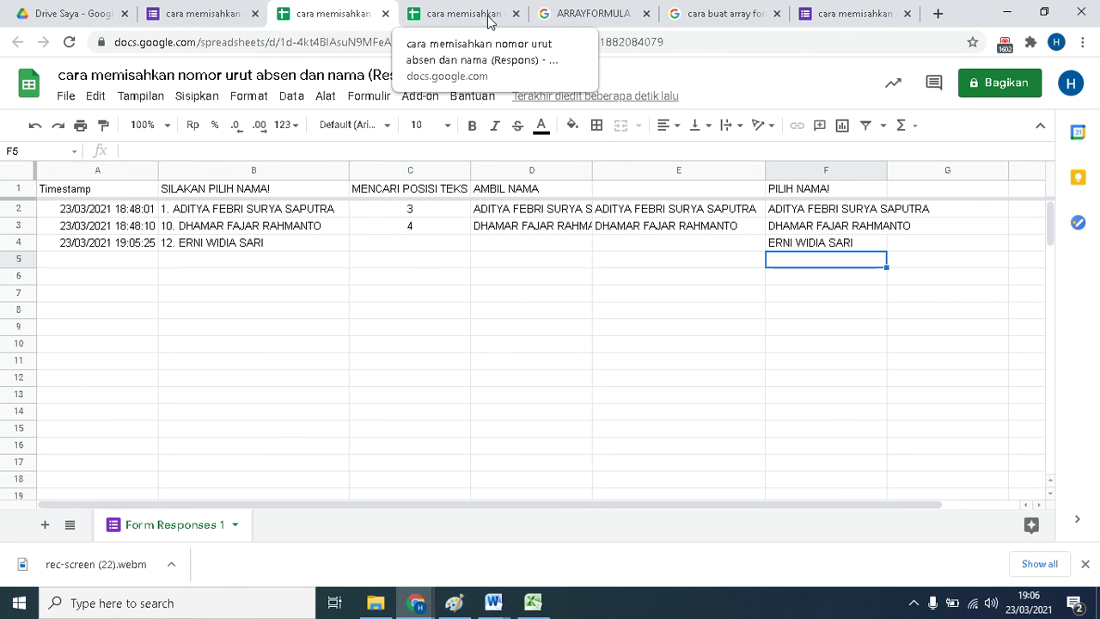
pyautogui.click(837, 17)
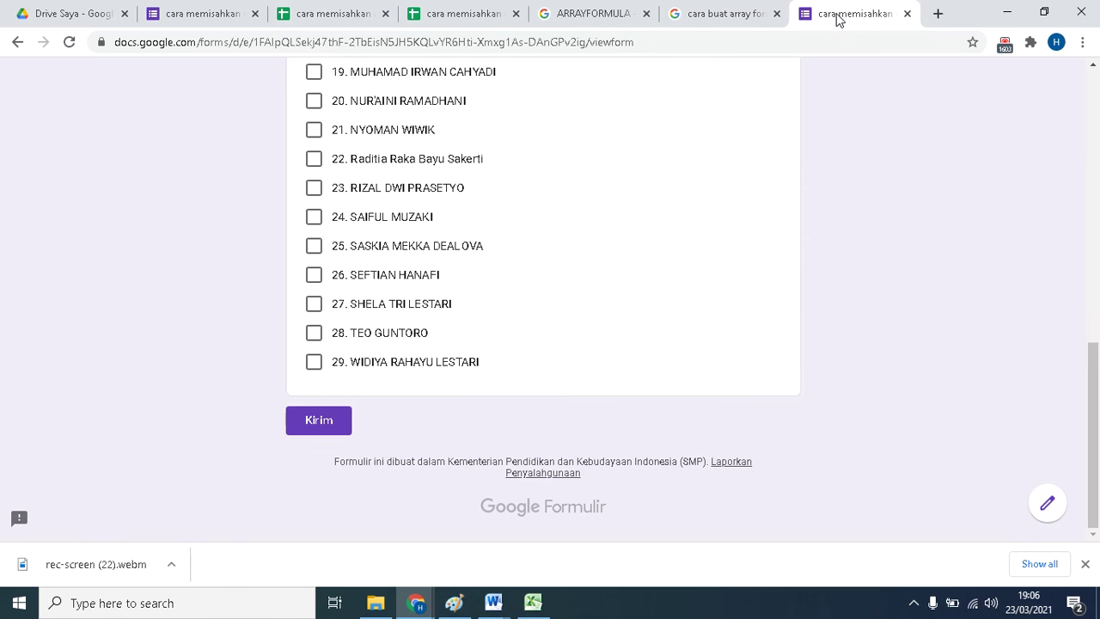
pyautogui.click(327, 421)
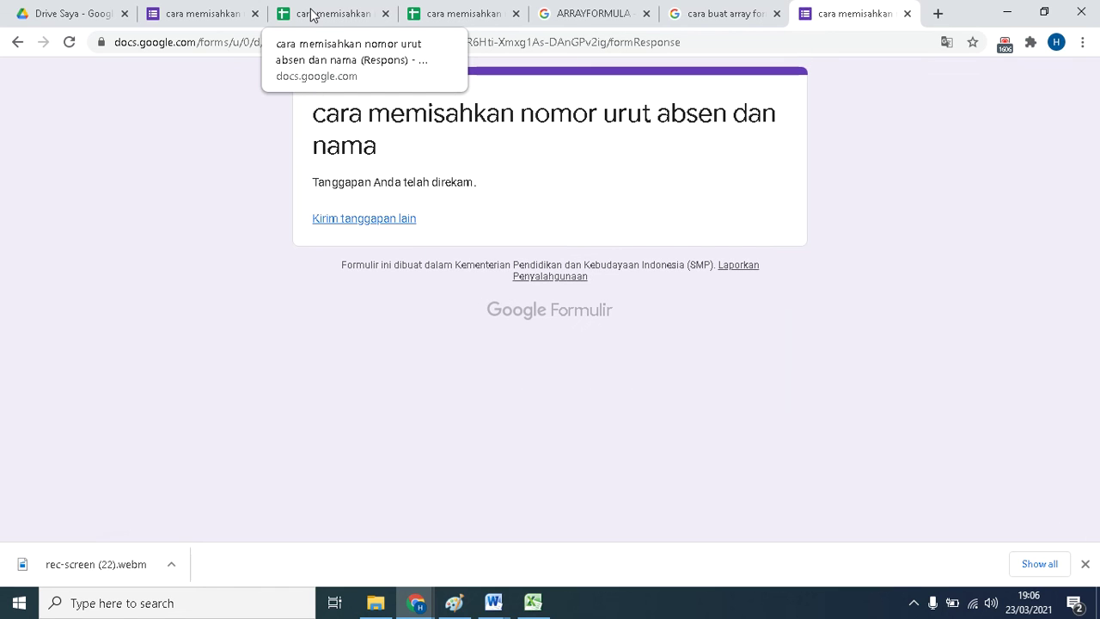
# Switch to the responses spreadsheet and check the extracted name in F5 and the cells beneath it.
pyautogui.click(312, 14)
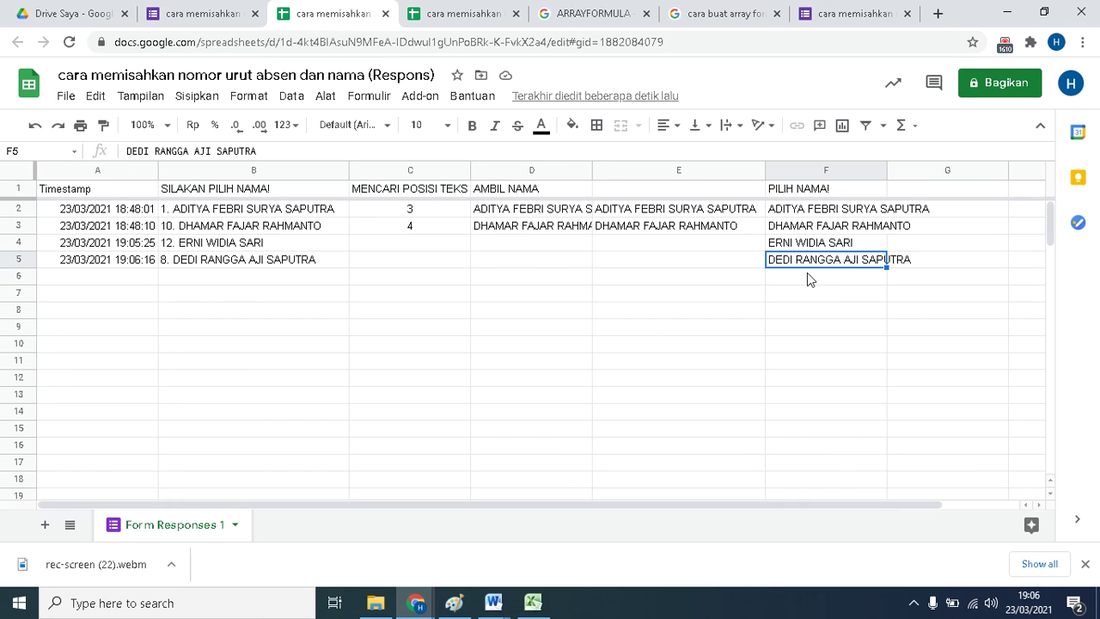
pyautogui.click(804, 300)
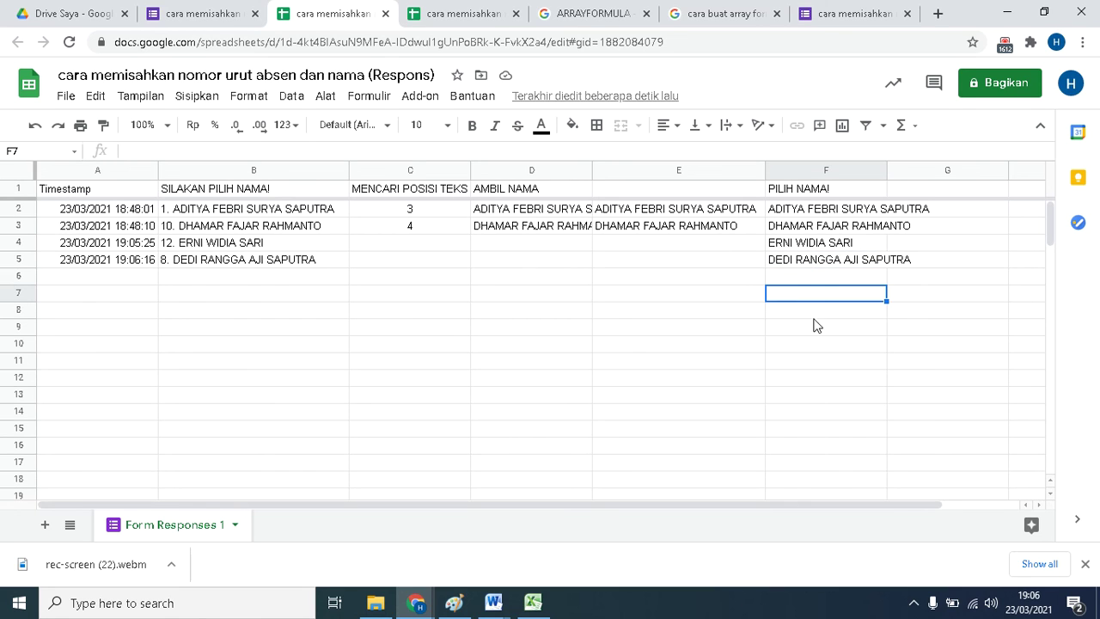
pyautogui.click(243, 379)
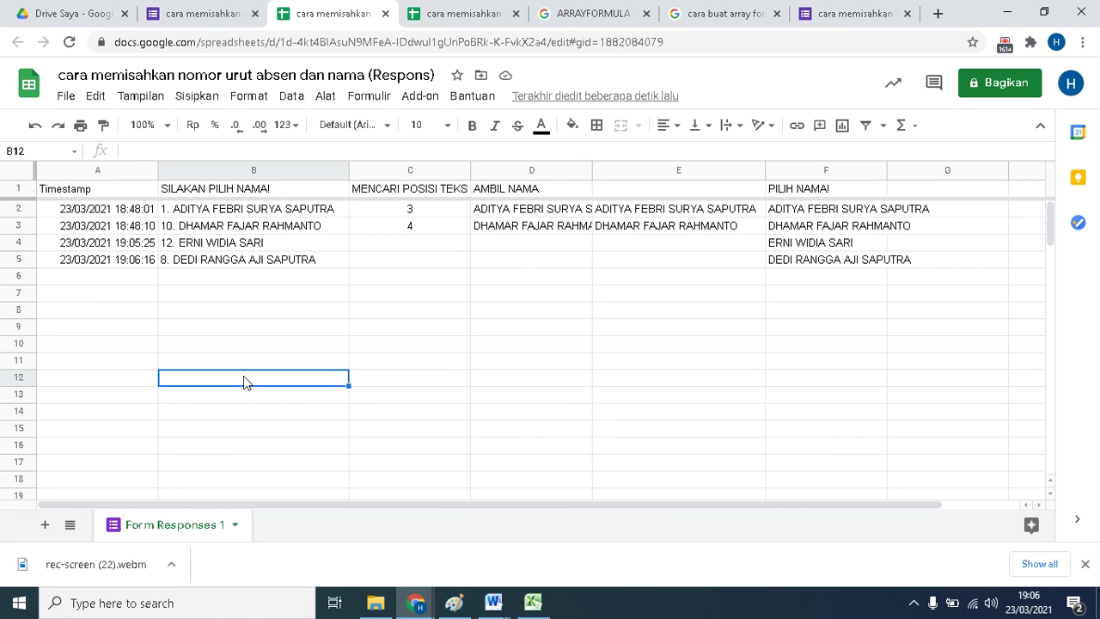
pyautogui.click(784, 275)
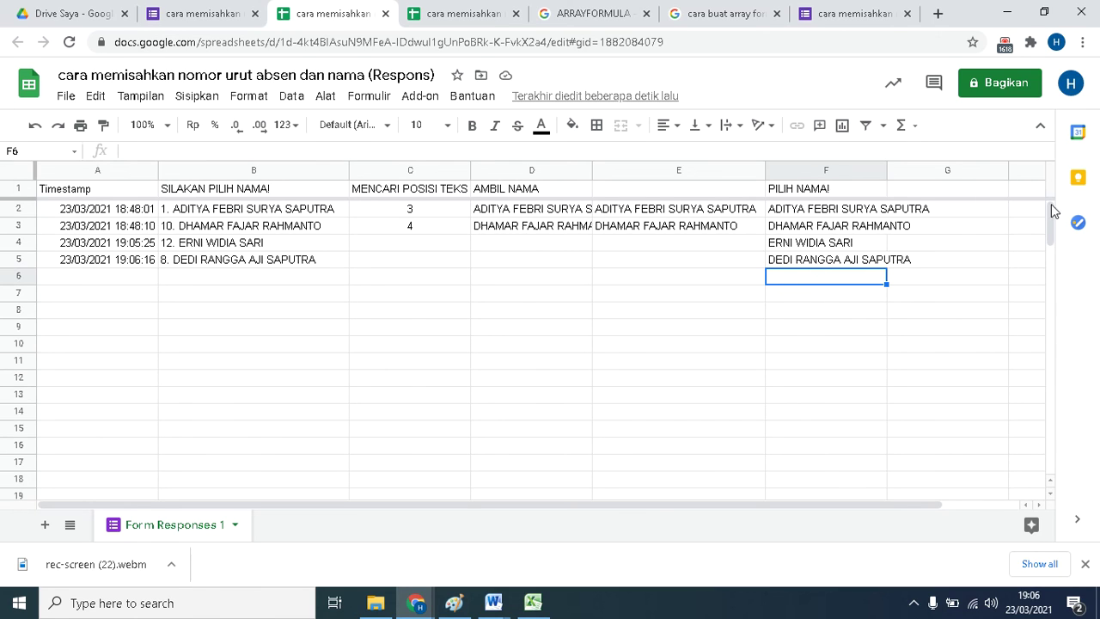
# Review the FIND formulas in column C, the MID formula in D2, the combined formula in E2, and the array formula in F1.
pyautogui.click(411, 211)
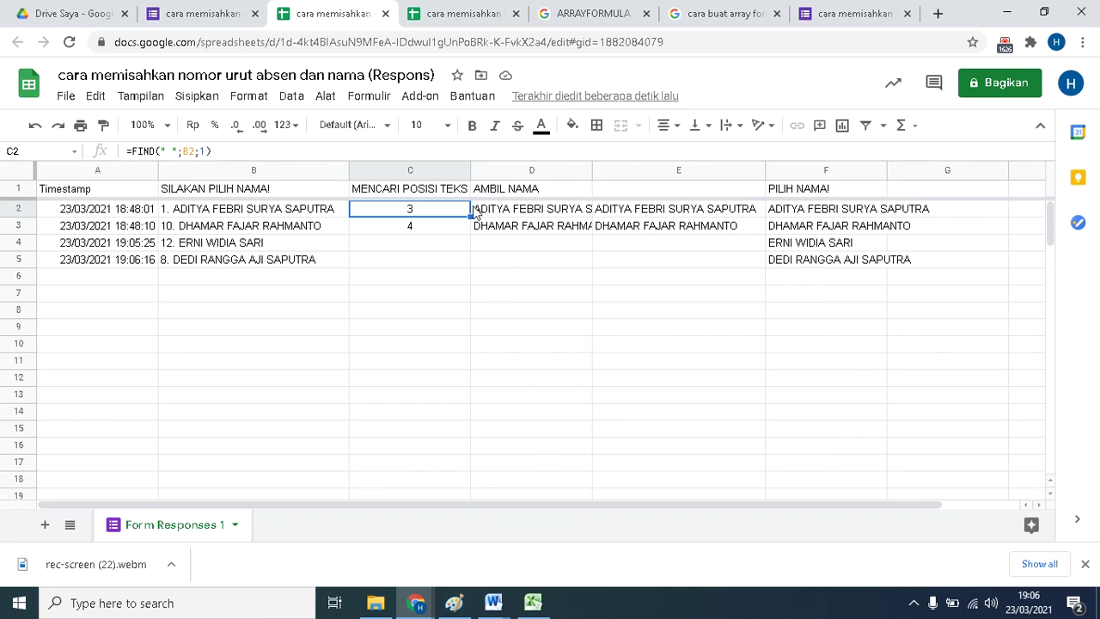
pyautogui.click(399, 232)
pyautogui.click(483, 211)
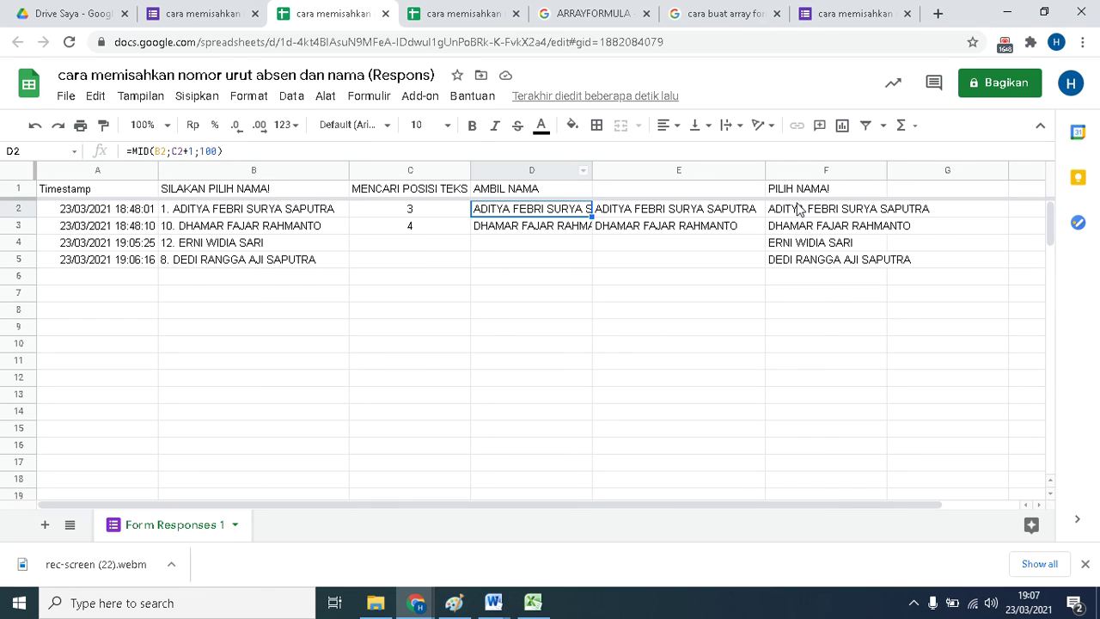
pyautogui.click(625, 215)
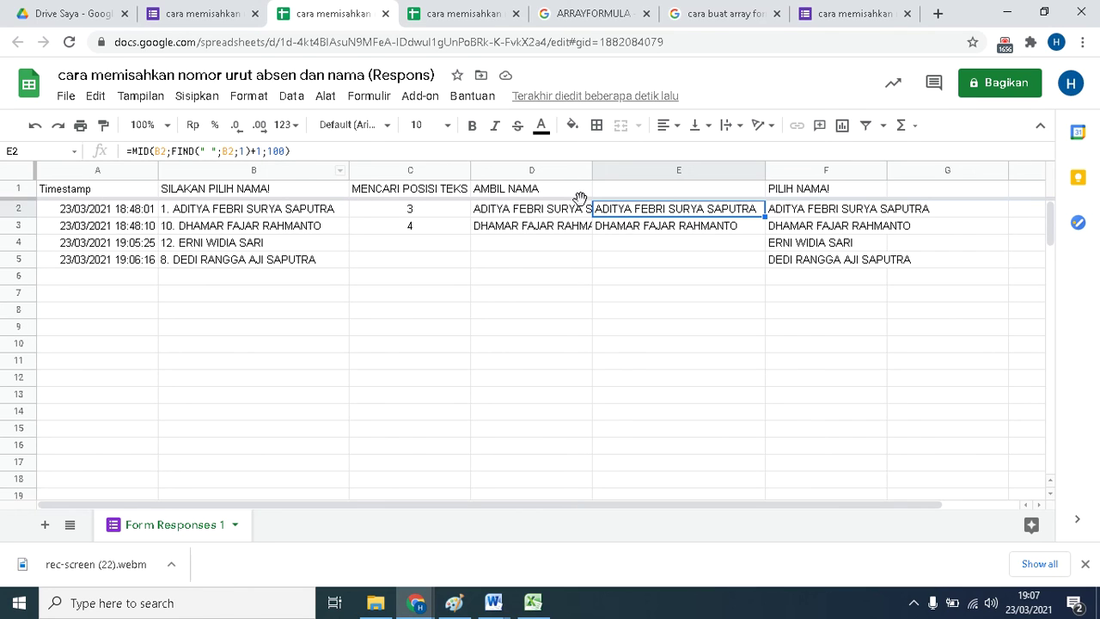
pyautogui.click(793, 196)
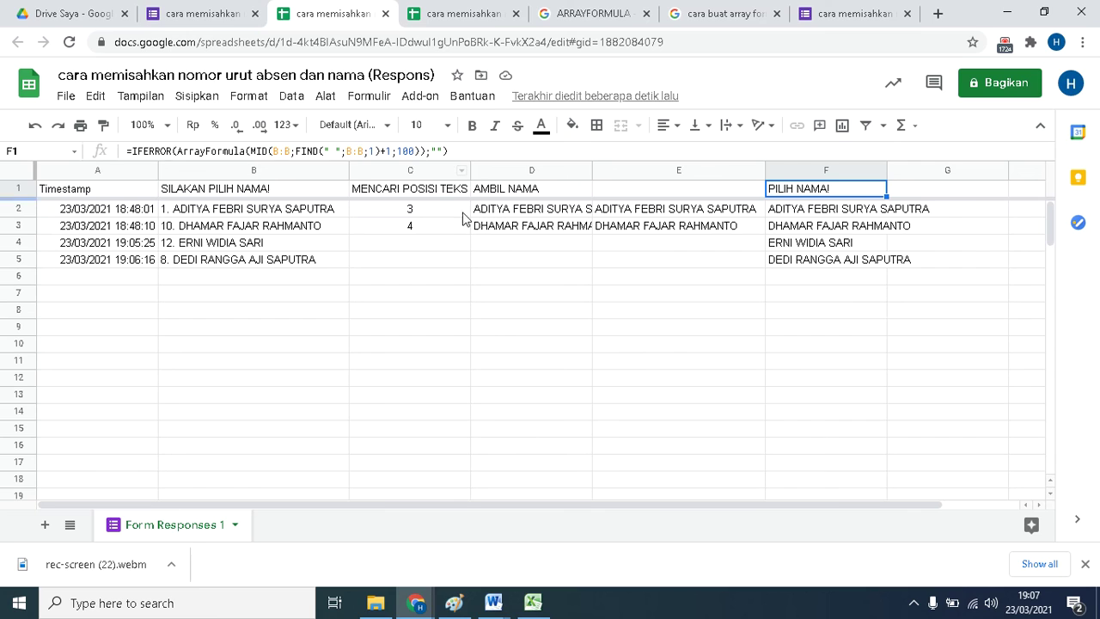
# Compare the per-row formulas in E2, E3, C2 and D2 with column F's output and the IFERROR array formula in F1.
pyautogui.click(619, 215)
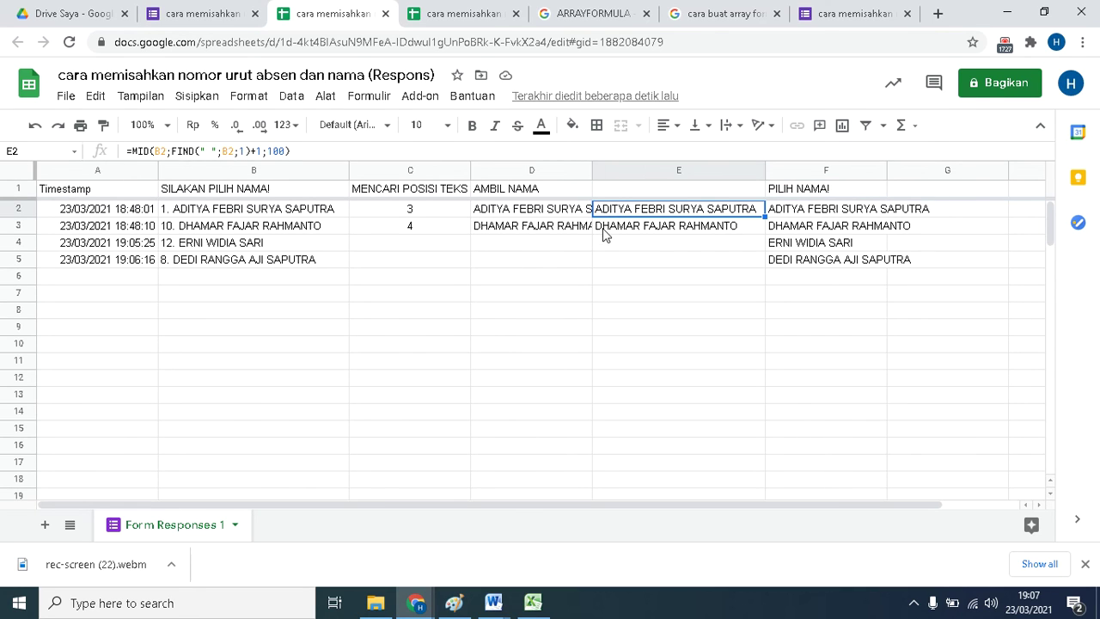
pyautogui.click(605, 228)
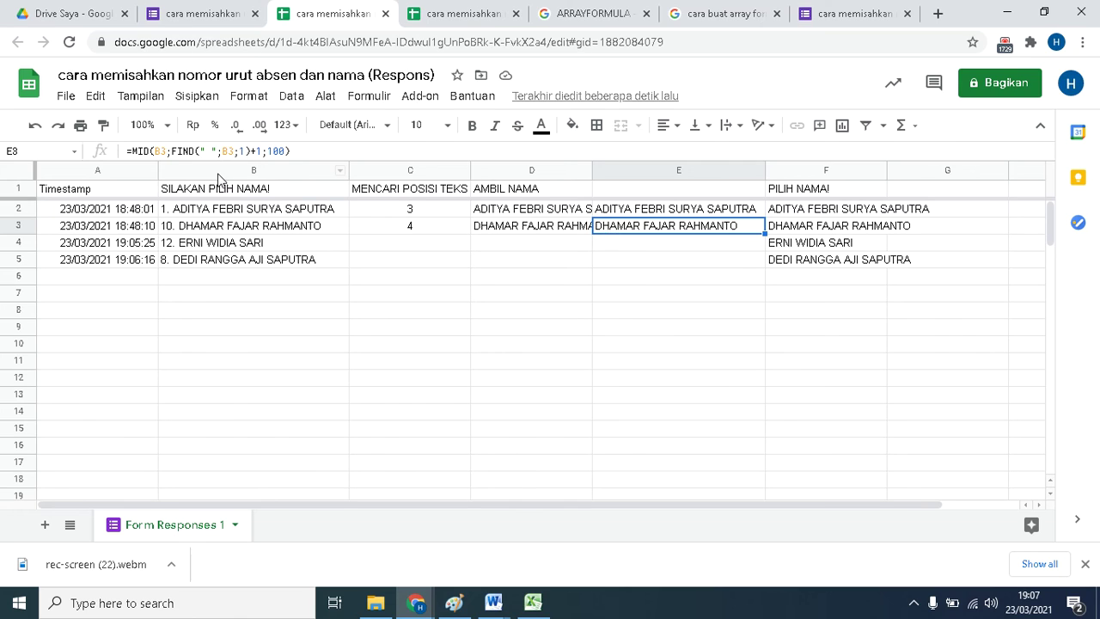
pyautogui.click(617, 210)
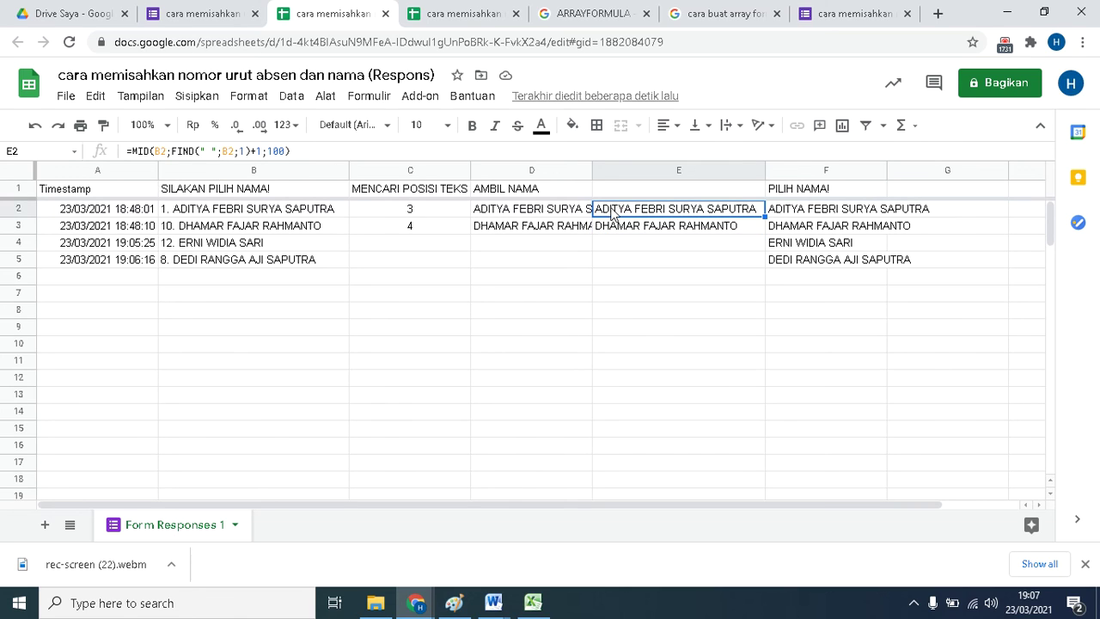
pyautogui.click(412, 210)
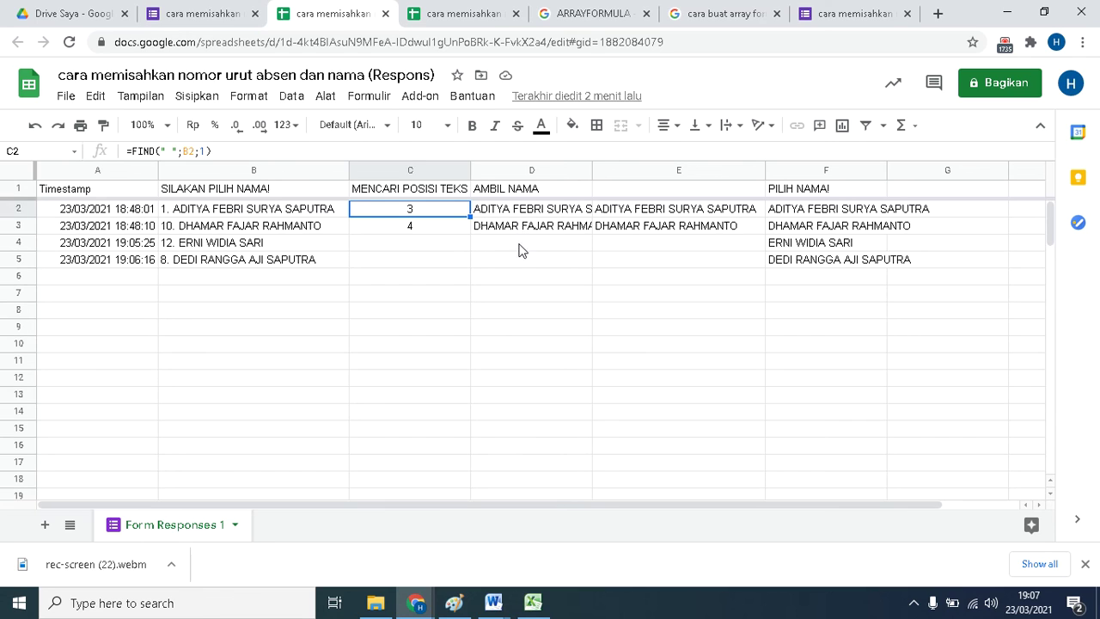
pyautogui.click(534, 210)
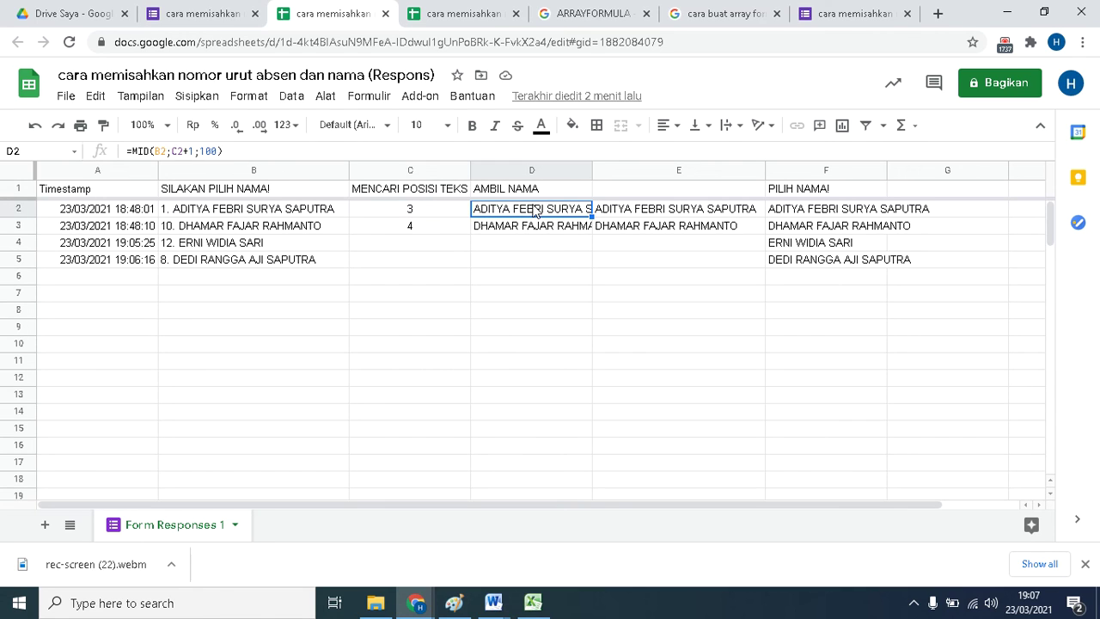
pyautogui.click(787, 212)
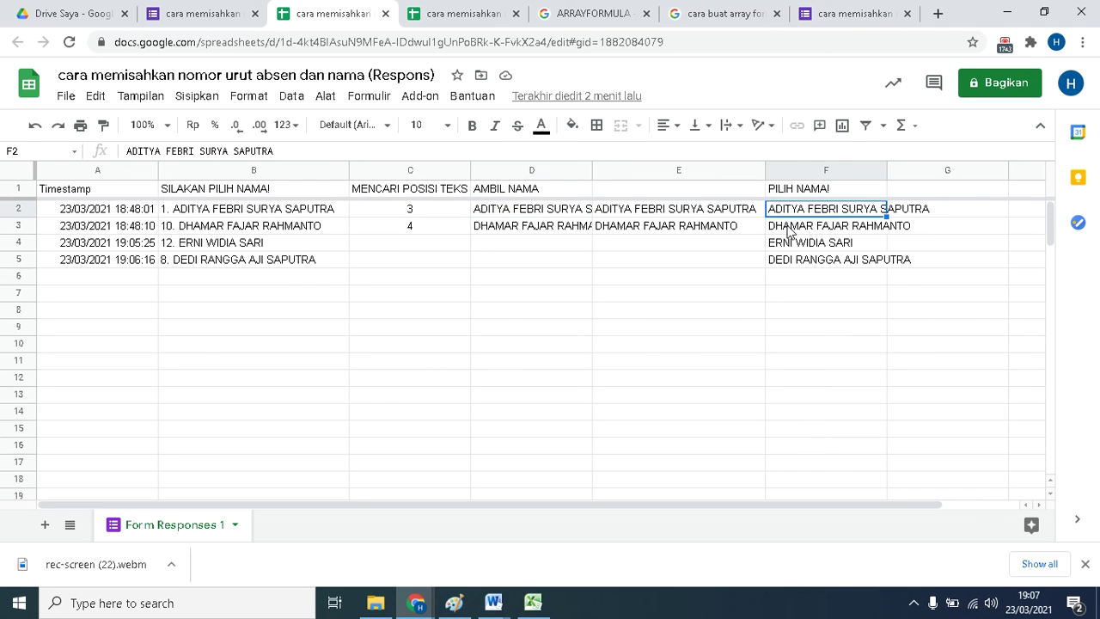
pyautogui.click(784, 193)
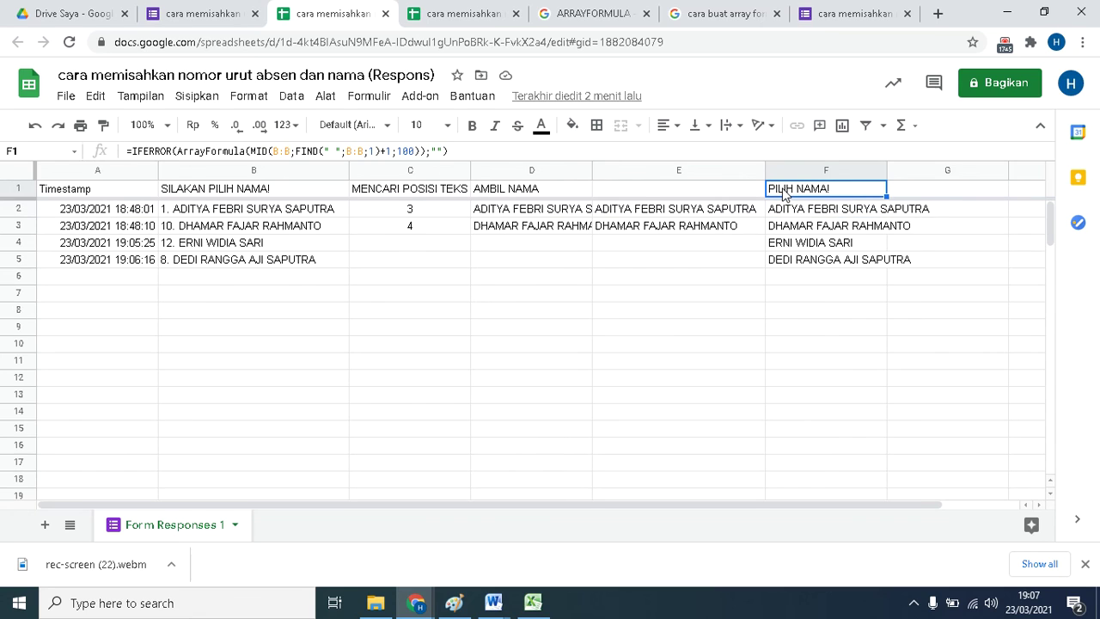